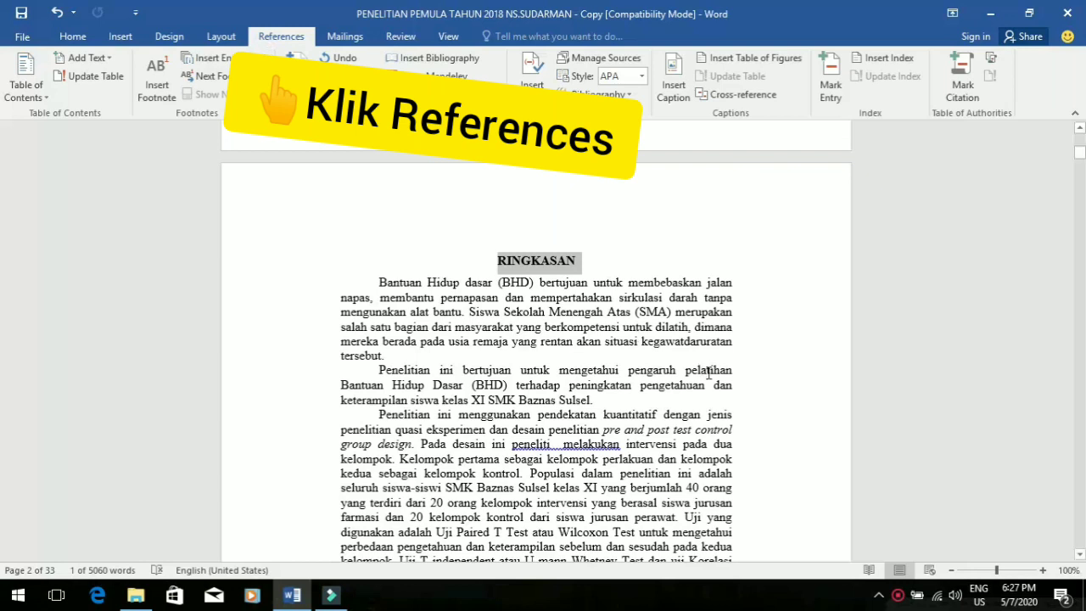
Step: Add the selected heading RINGKASAN to the table of contents as Level 1
left_click(108, 63)
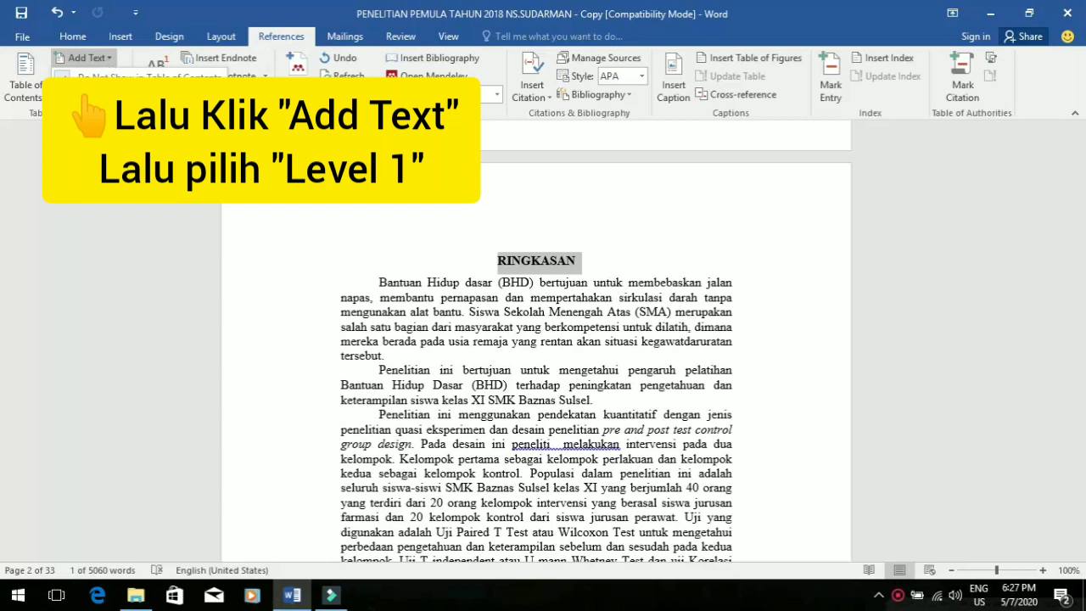
left_click(93, 96)
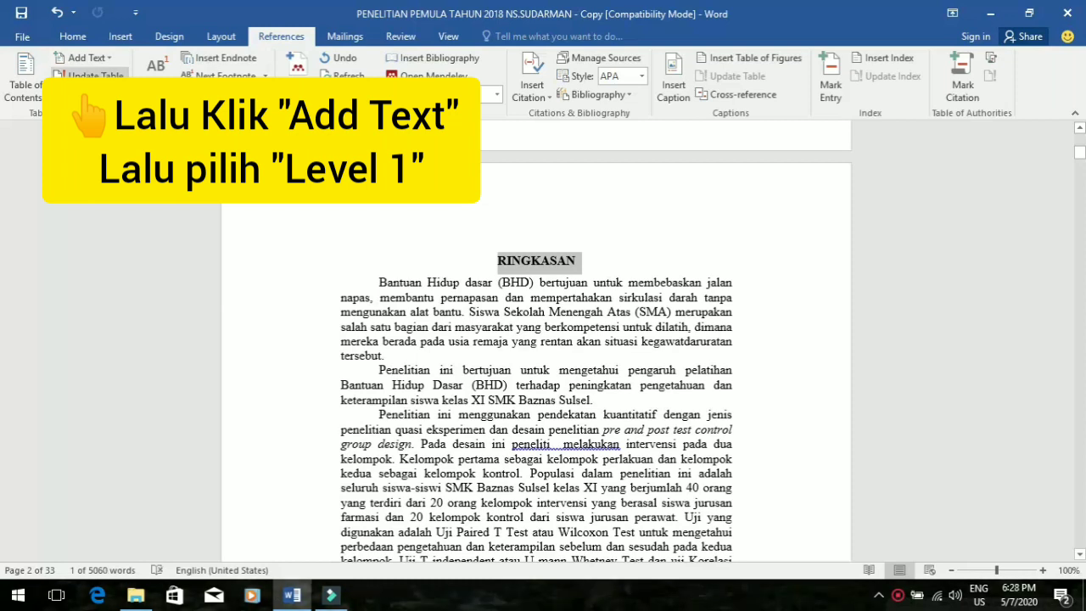
left_click(108, 56)
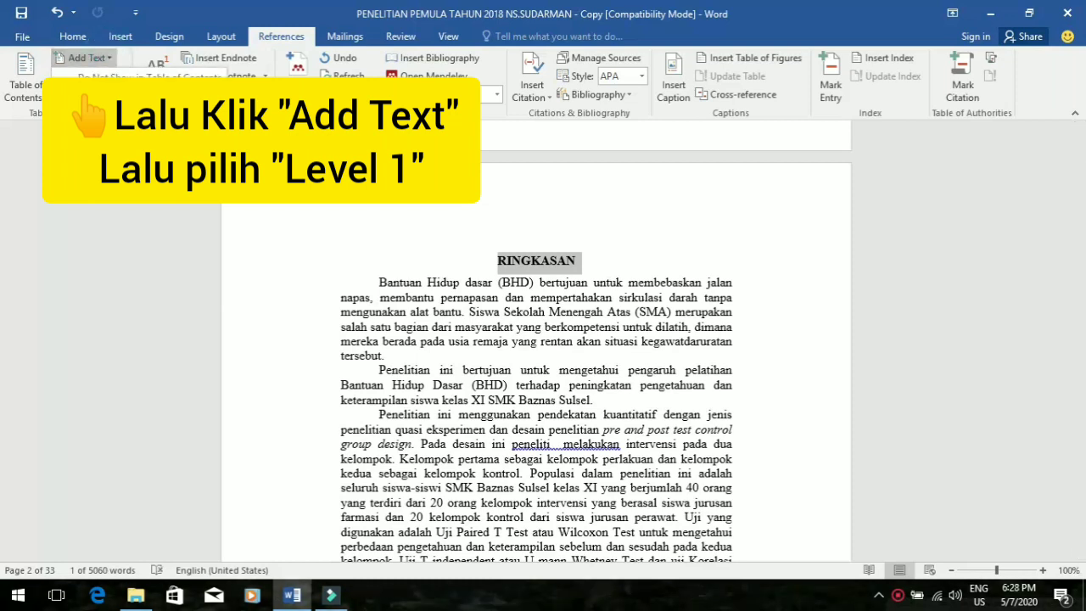
left_click(93, 96)
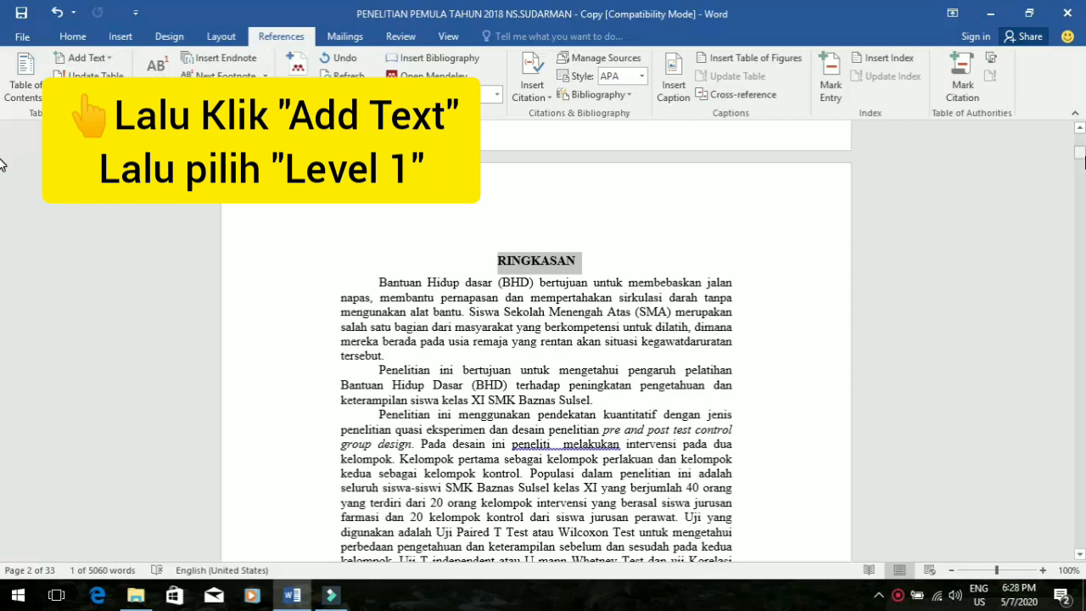
Step: Assign the heading BAB I PENDAHULUAN to table of contents Level 1 and center it
scroll(0, 164, "down", 10)
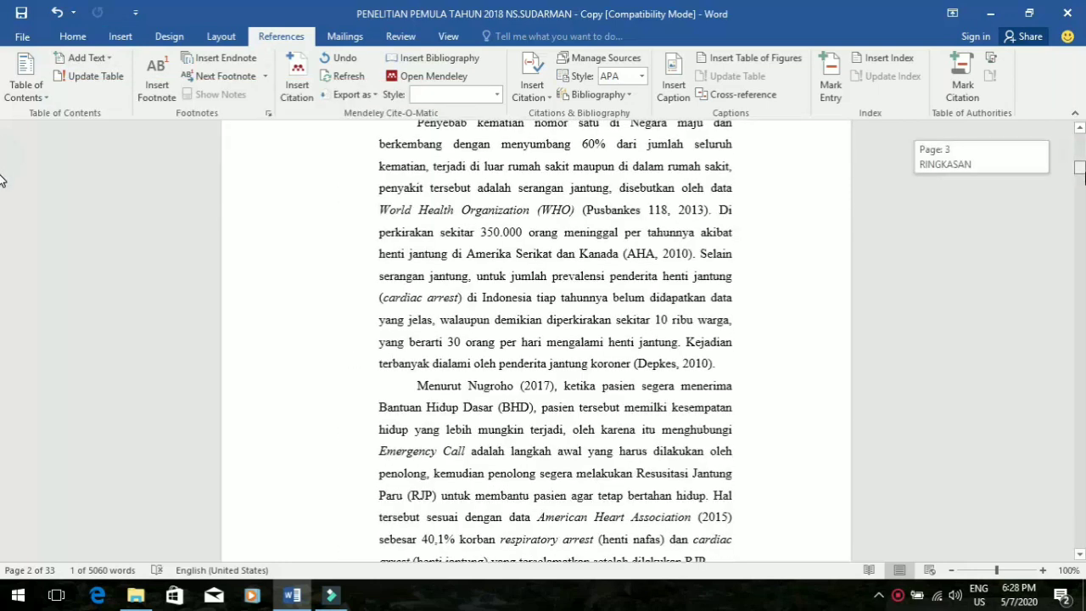
scroll(0, 178, "up", 5)
left_click(592, 402)
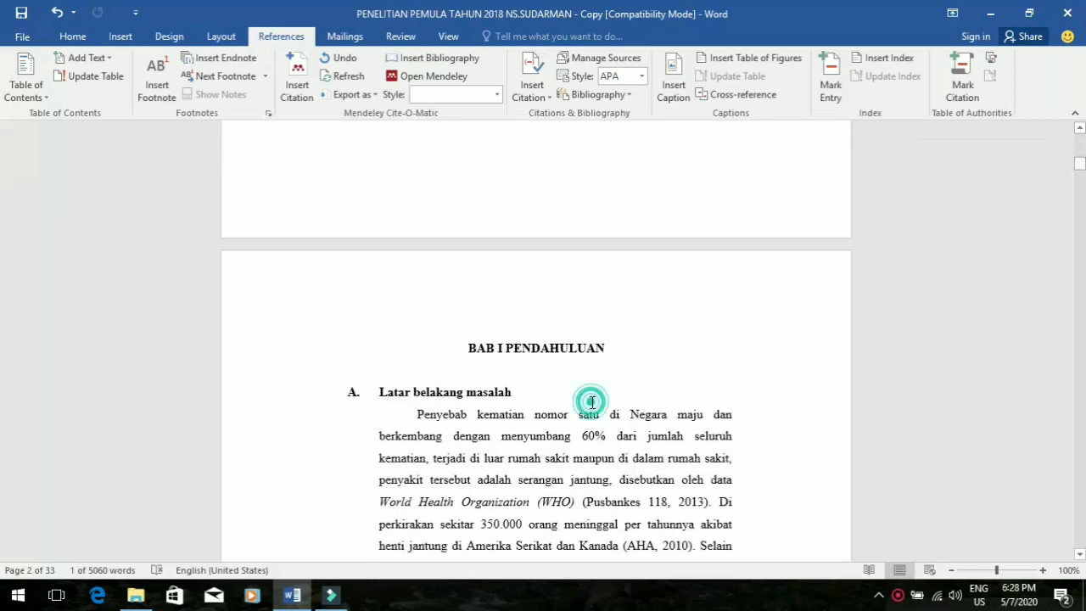
left_click_drag(621, 348, 330, 347)
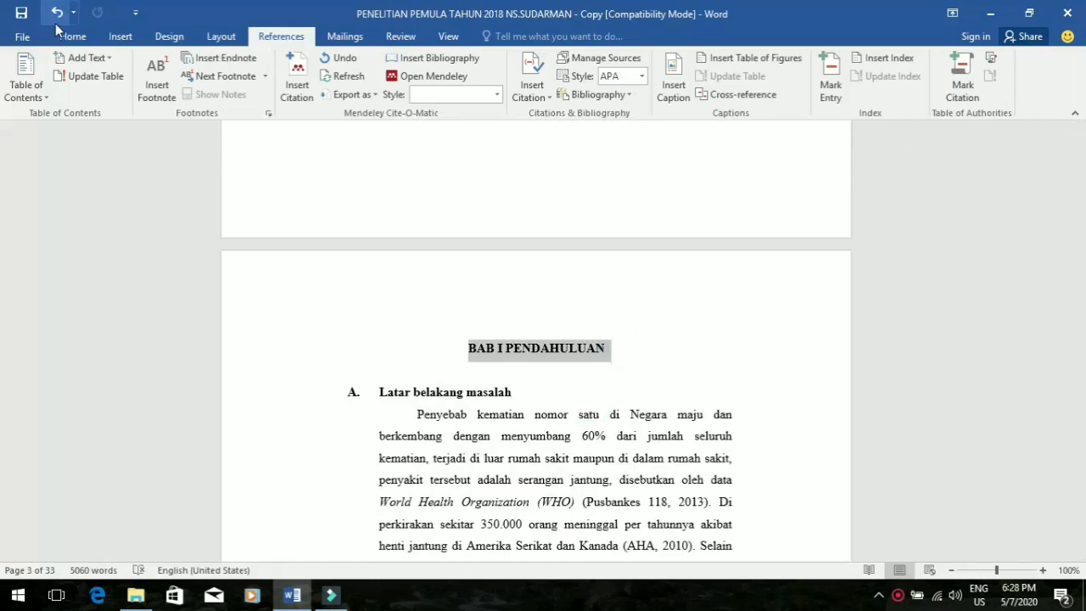
left_click(75, 57)
left_click(89, 99)
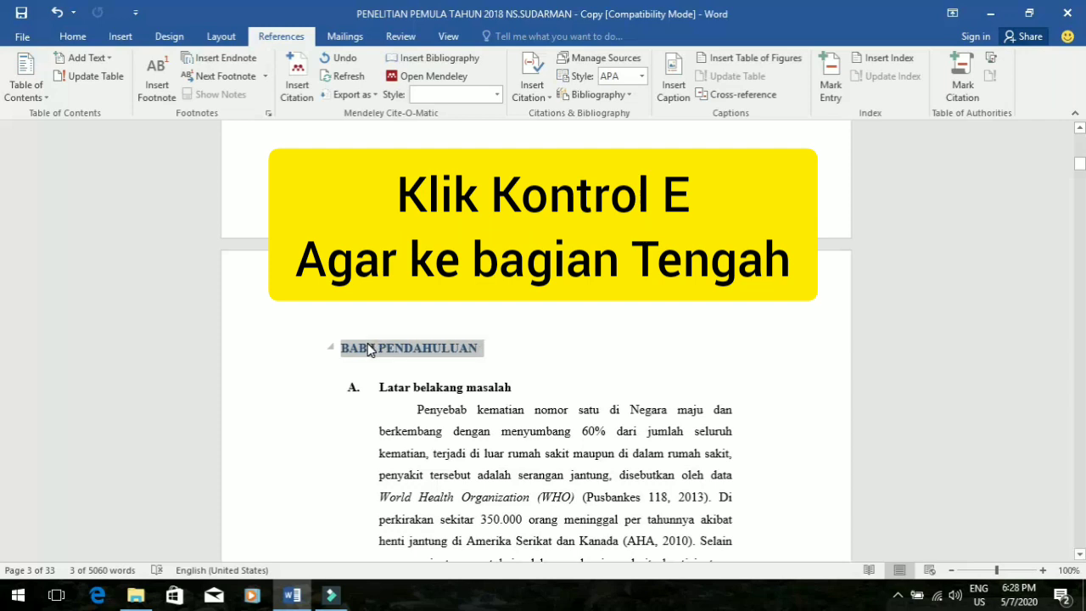
key("ctrl+e")
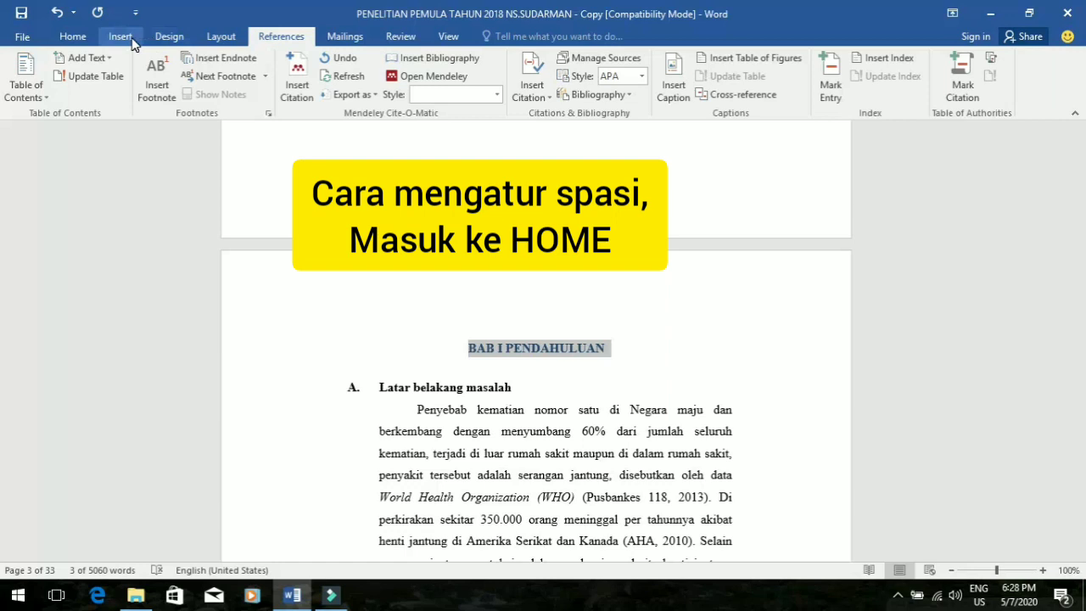
Step: Set the BAB I PENDAHULUAN heading's spacing before to 0 pt and its font color to Automatic
left_click(93, 41)
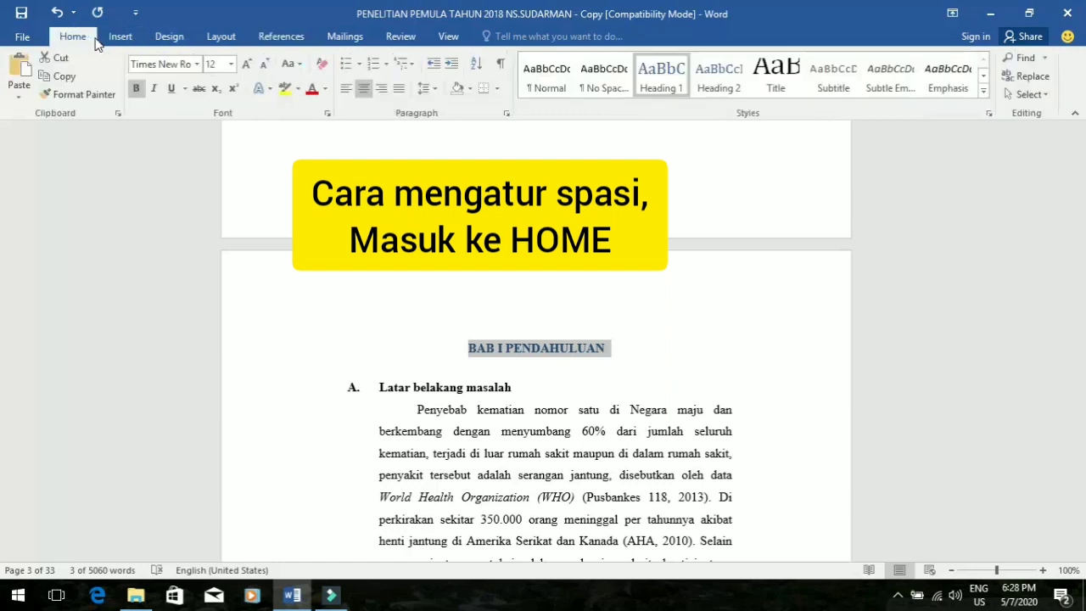
left_click(507, 113)
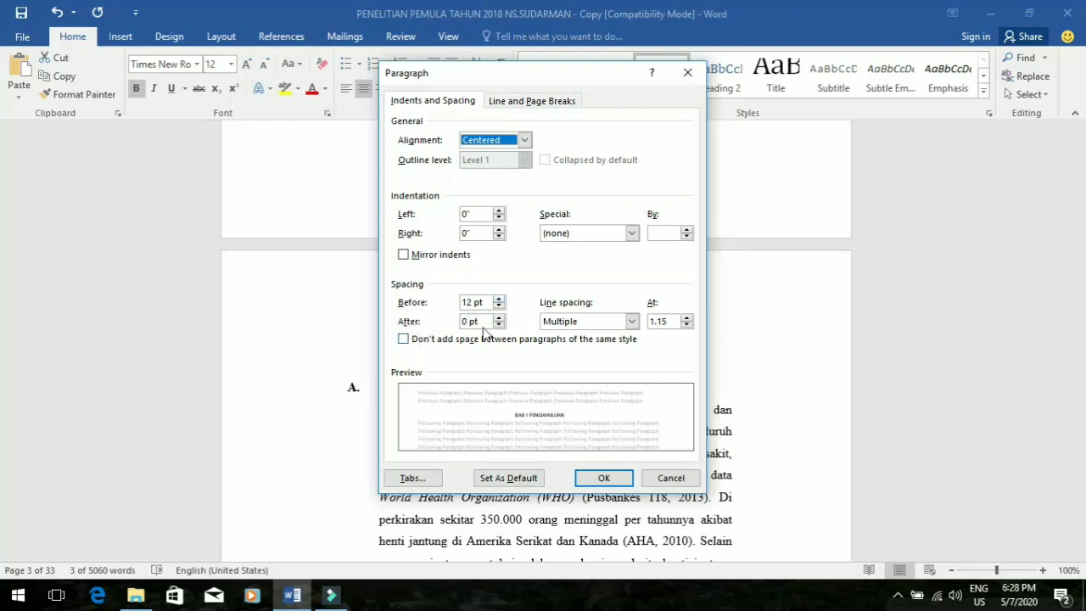
left_click(499, 306)
left_click(499, 307)
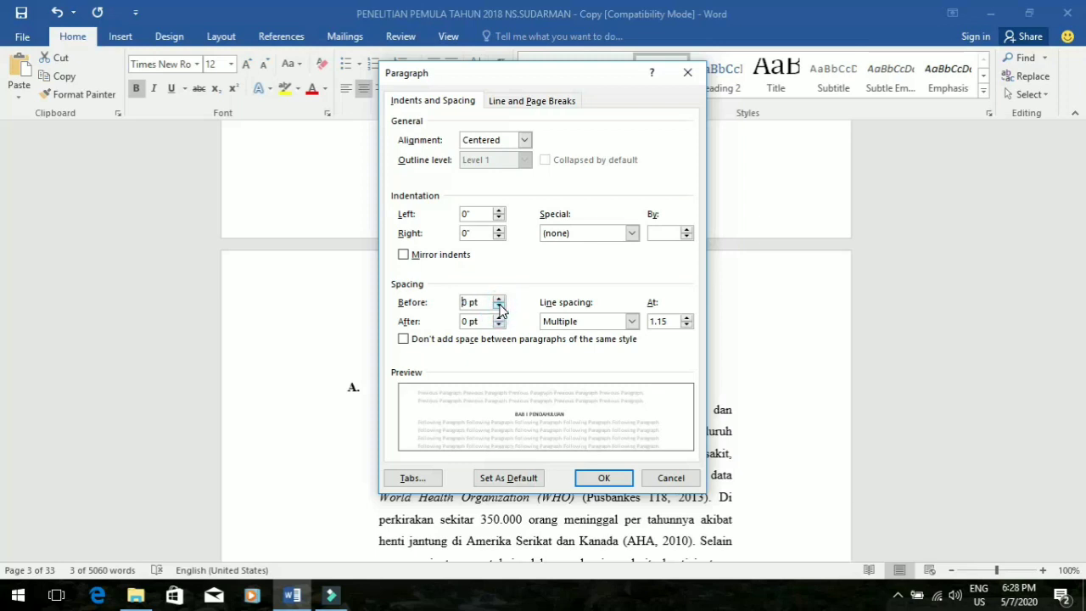
left_click(499, 306)
left_click(613, 481)
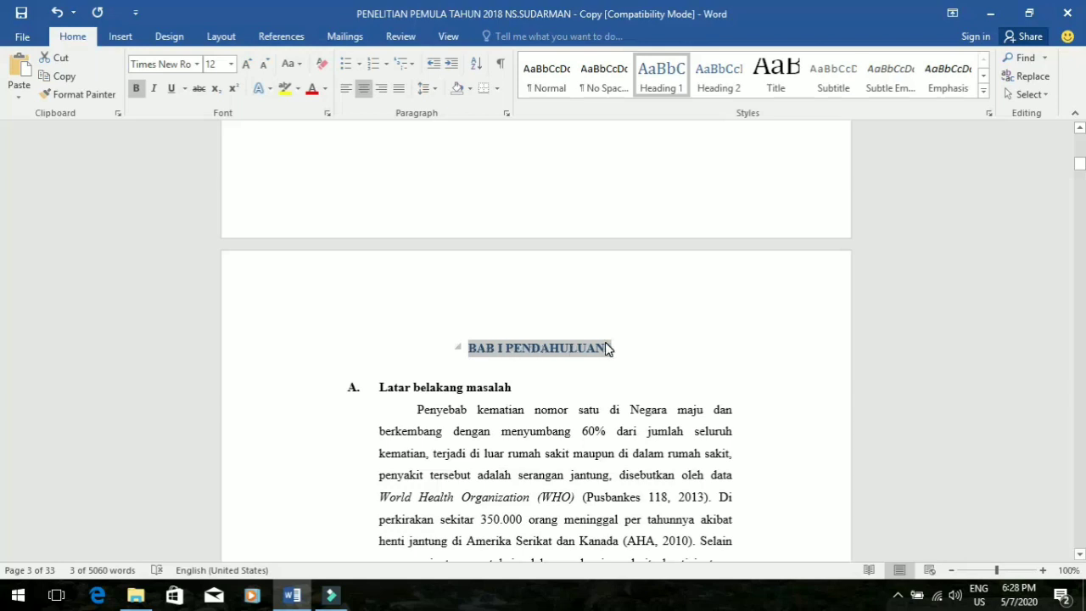
left_click(325, 91)
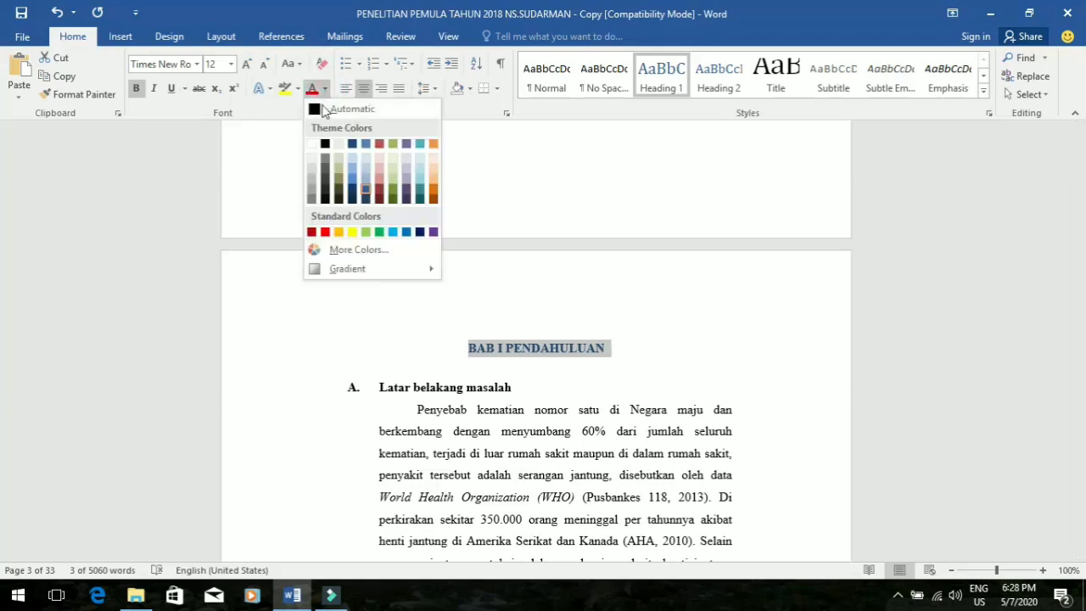
left_click(316, 107)
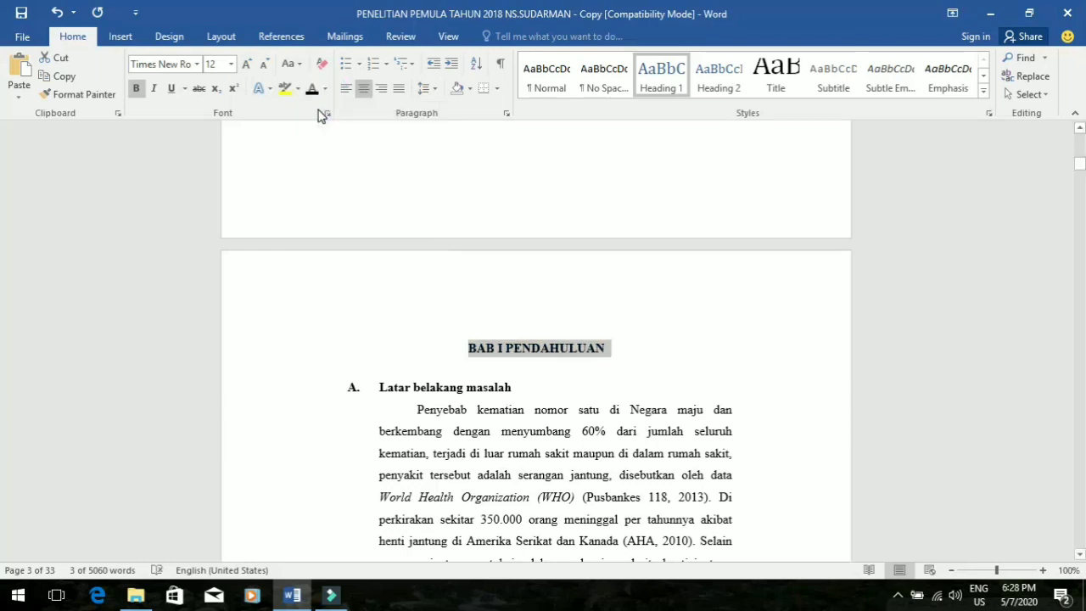
Step: Add the heading "Latar belakang masalah" to the table of contents as Level 2
left_click(549, 382)
left_click_drag(548, 383, 311, 386)
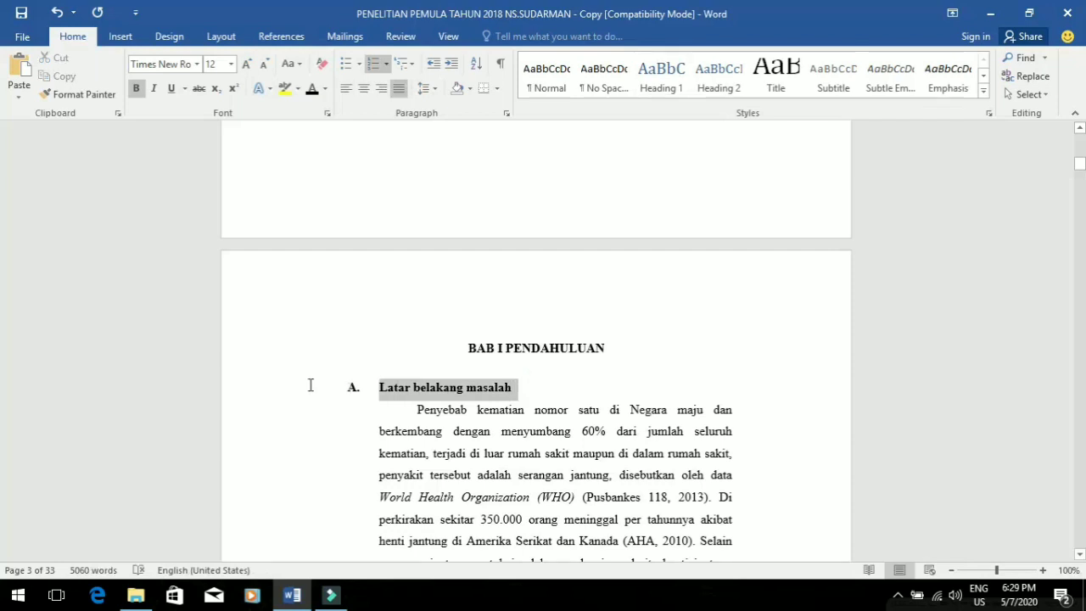
left_click(282, 36)
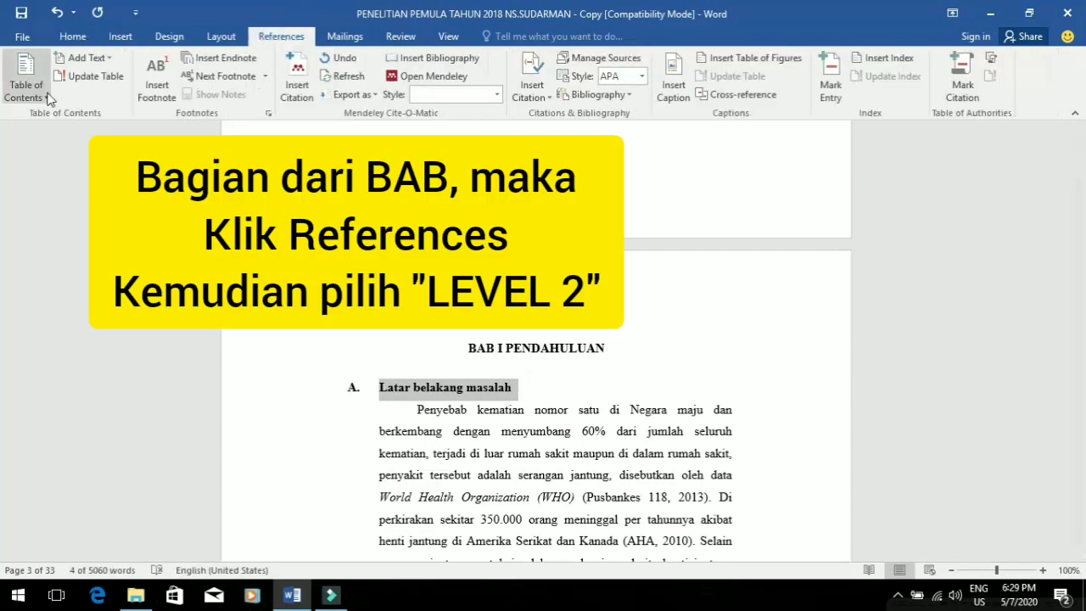
left_click(85, 57)
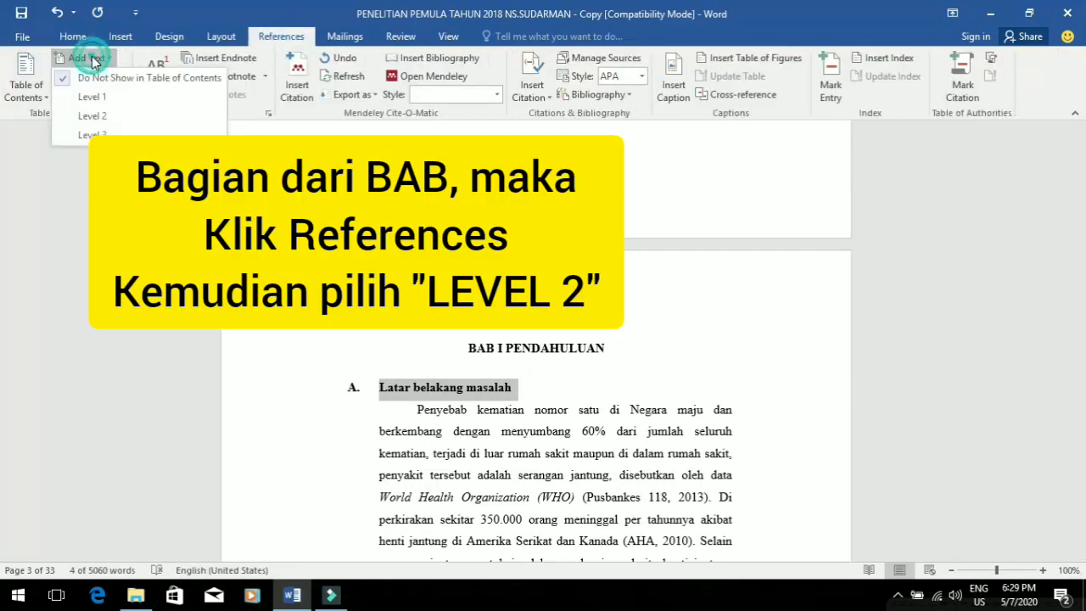
left_click(93, 115)
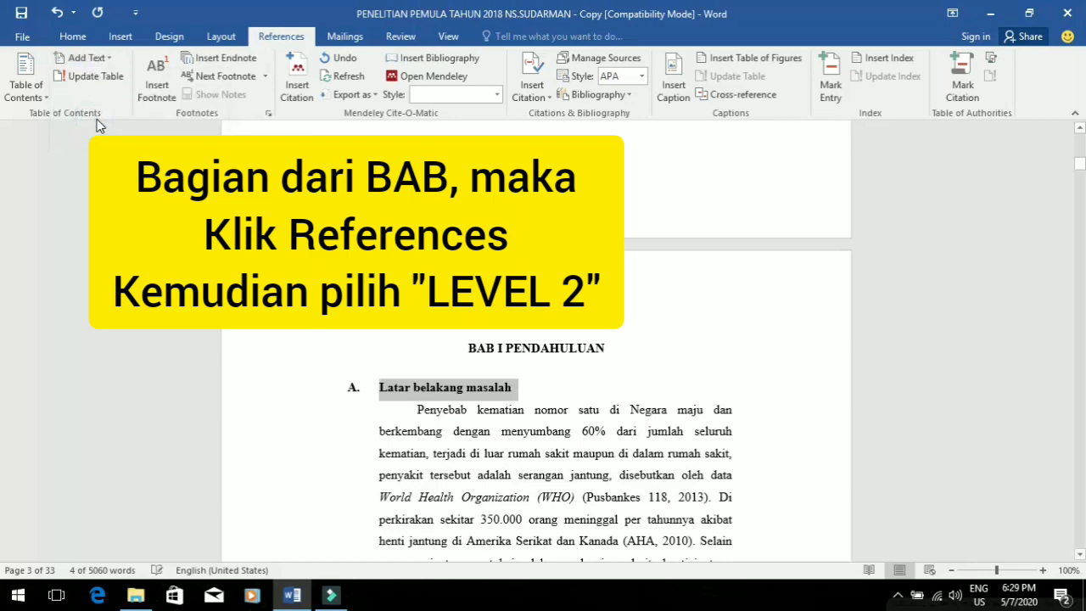
Step: Insert an empty line above the heading "Rumusan masalah" to push it onto the following page
left_click_drag(1079, 163, 1083, 208)
left_click(488, 268)
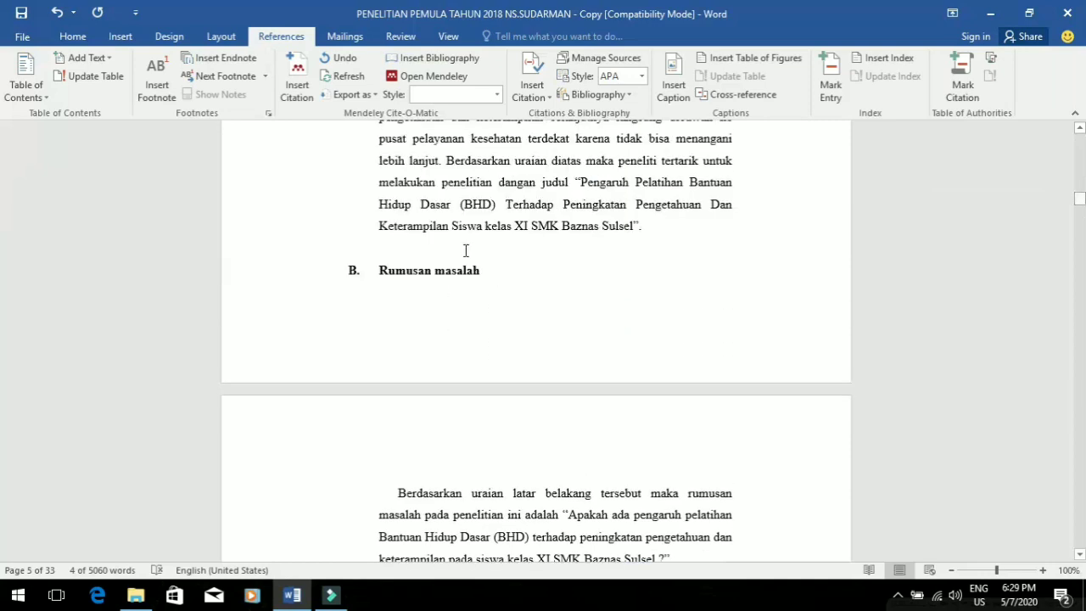
left_click(465, 250)
key("Return")
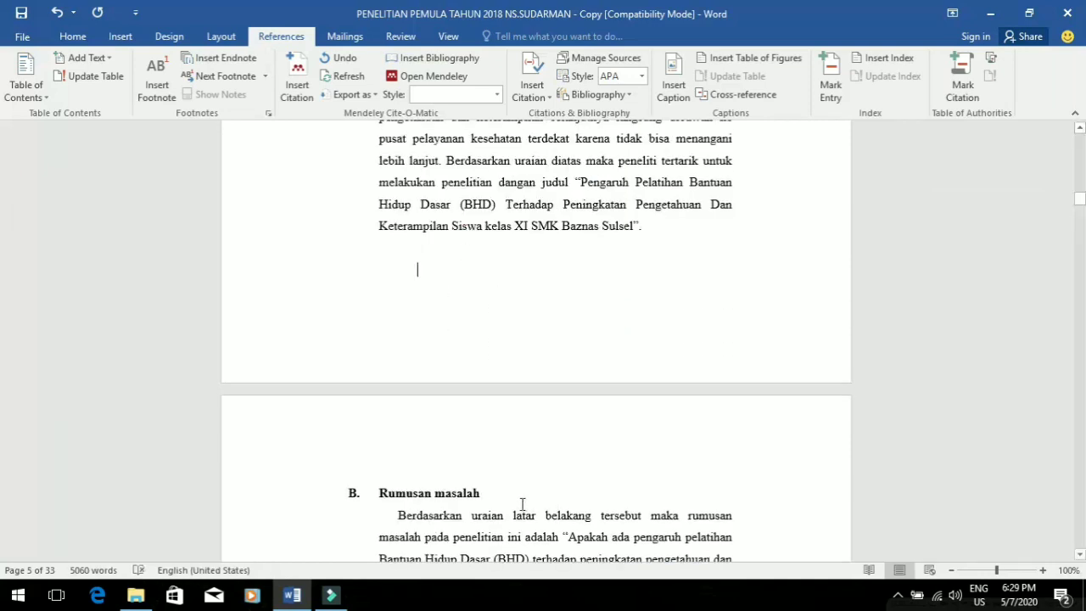
Step: Add the heading "Rumusan masalah" to the table of contents as Level 2
left_click_drag(510, 498, 274, 495)
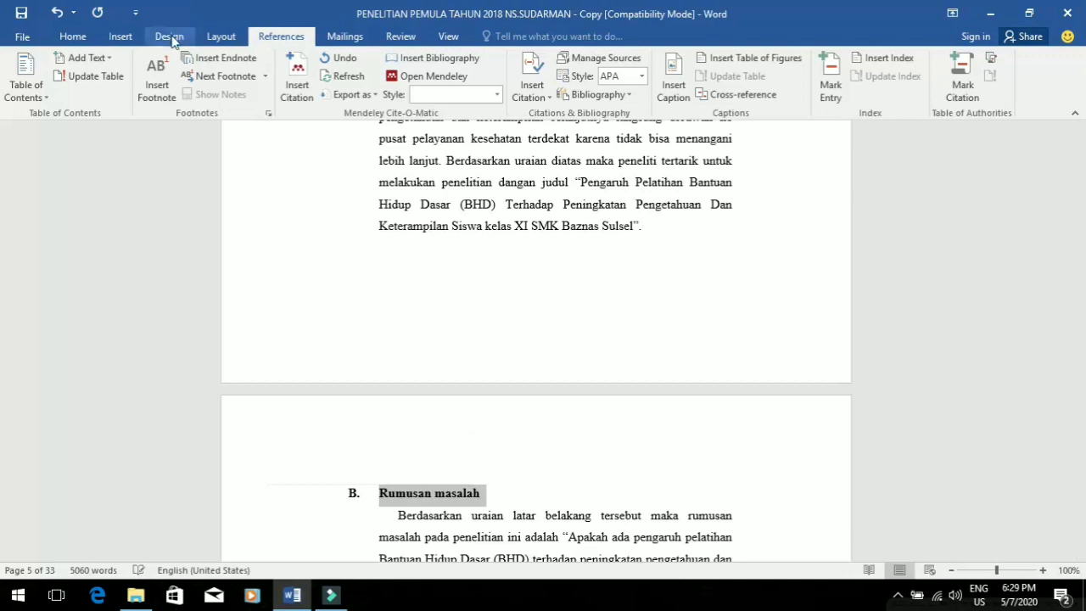
left_click(106, 58)
left_click(110, 116)
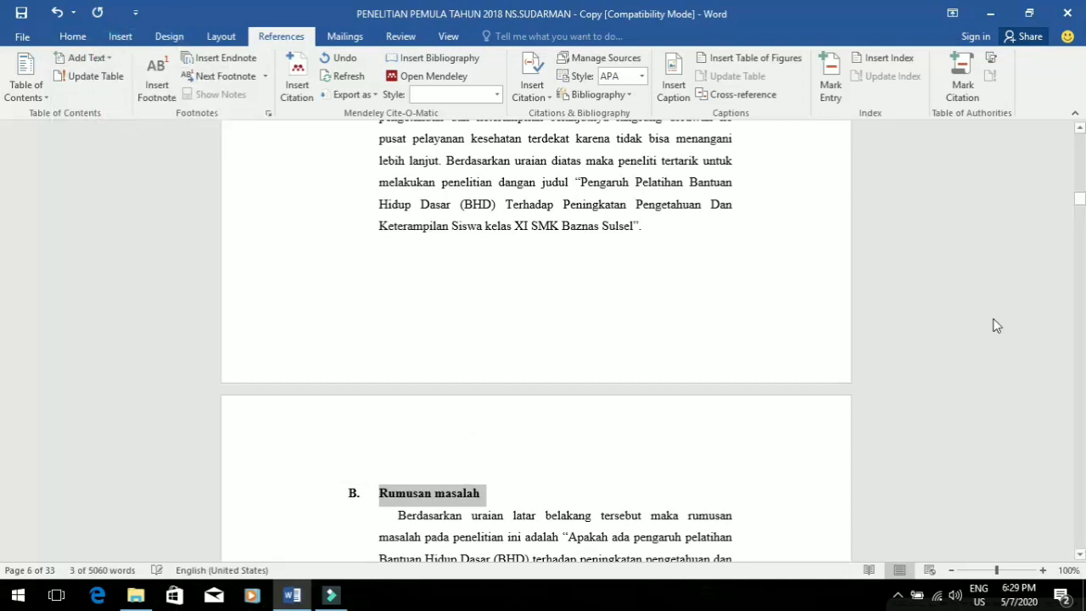
Step: Add the heading "Tujuan penelitian" to the table of contents as Level 2
left_click_drag(1081, 200, 1080, 207)
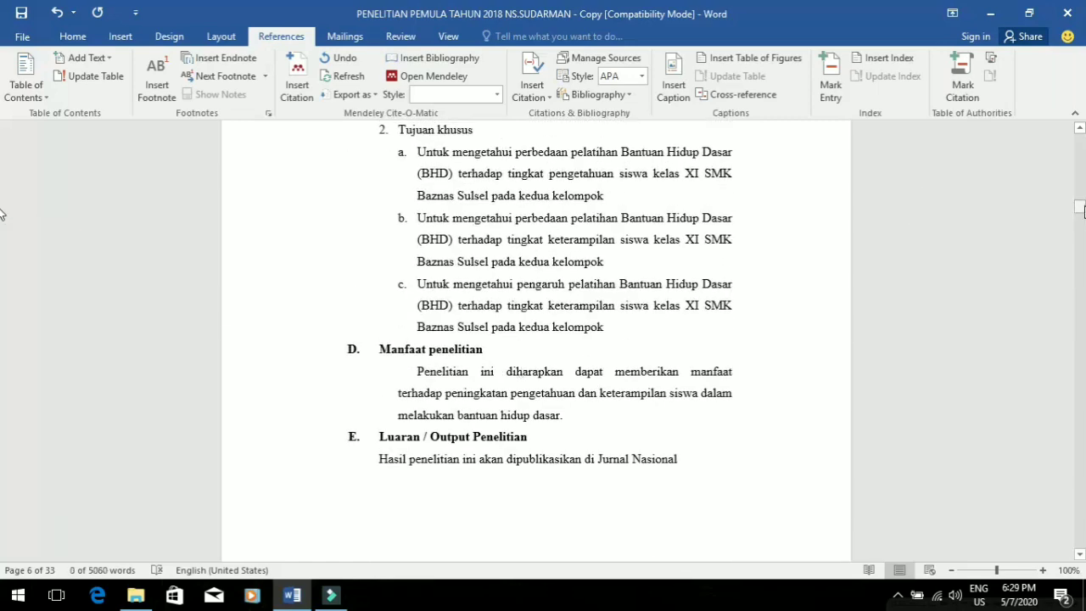
scroll(1, 208, "up", 5)
left_click_drag(505, 251, 318, 252)
left_click(85, 58)
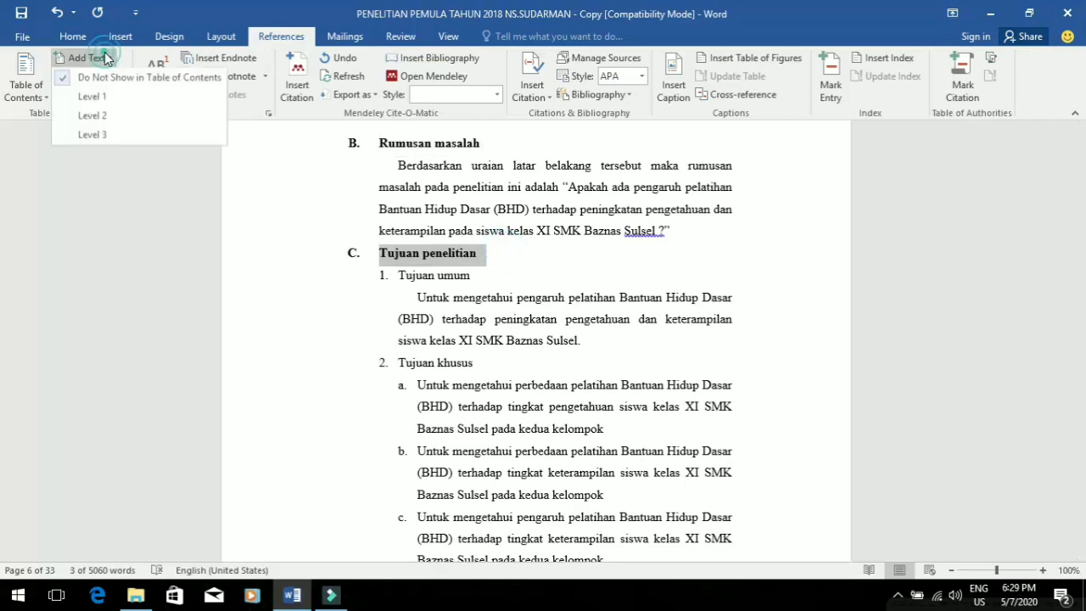
left_click(110, 115)
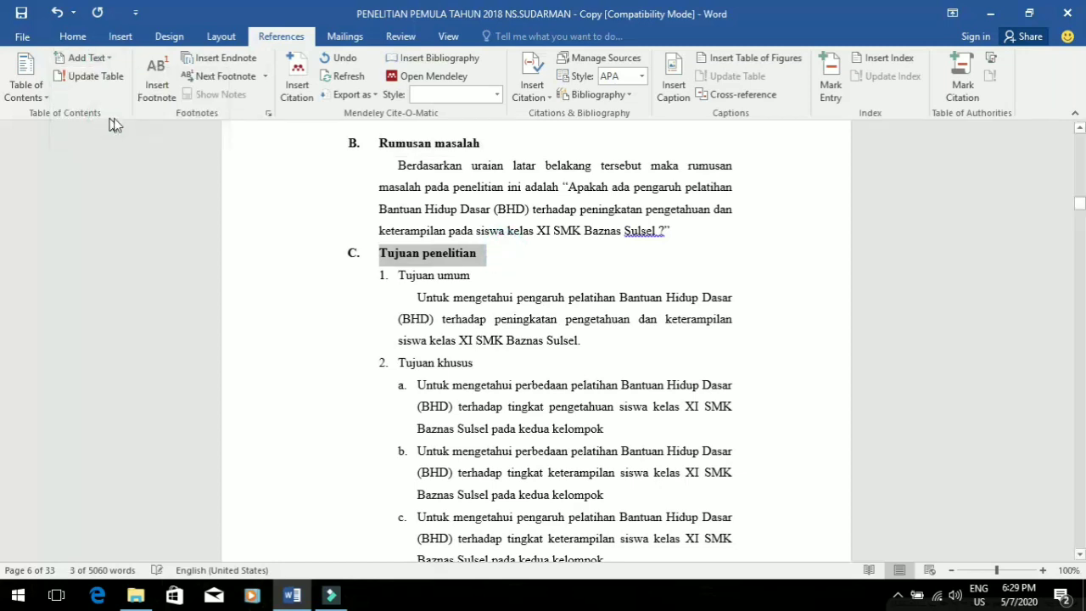
Step: Add the subheadings "Tujuan umum" and "Tujuan khusus" to the table of contents as Level 3
left_click(500, 307)
left_click_drag(471, 274, 371, 274)
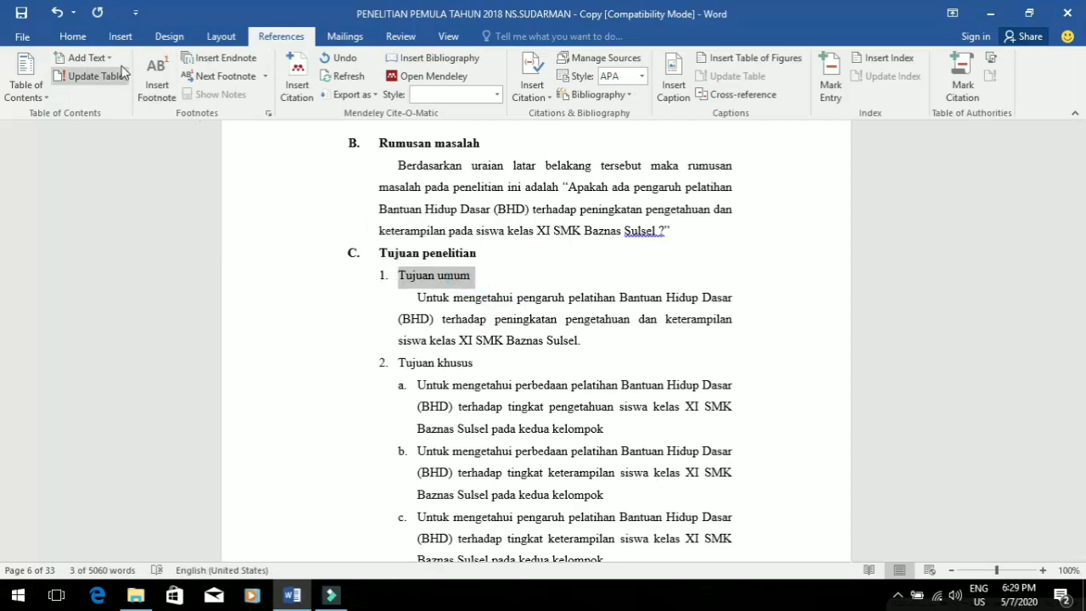
left_click(92, 56)
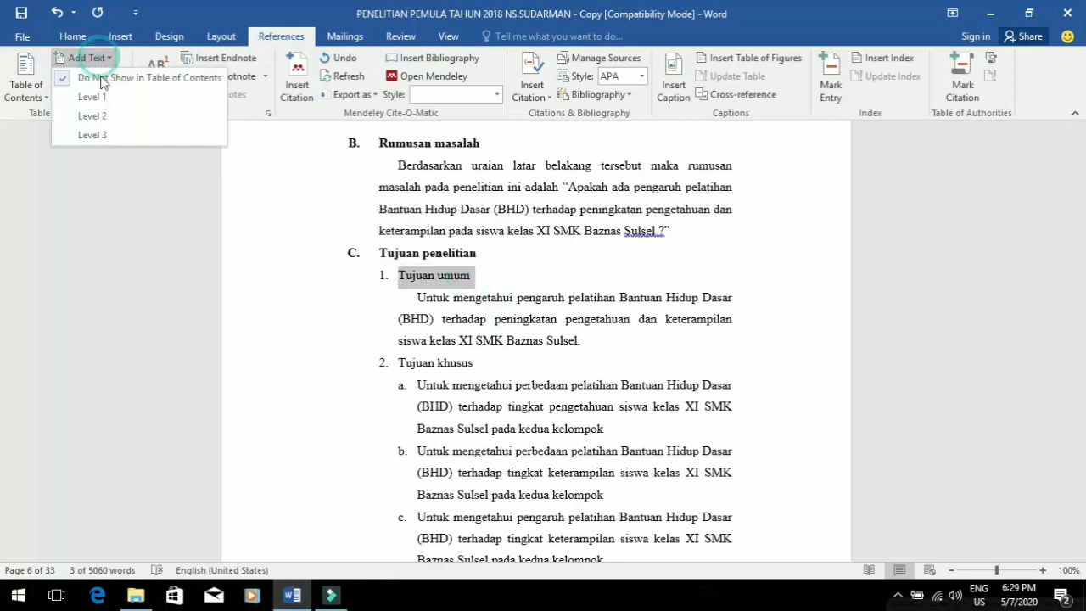
left_click(117, 138)
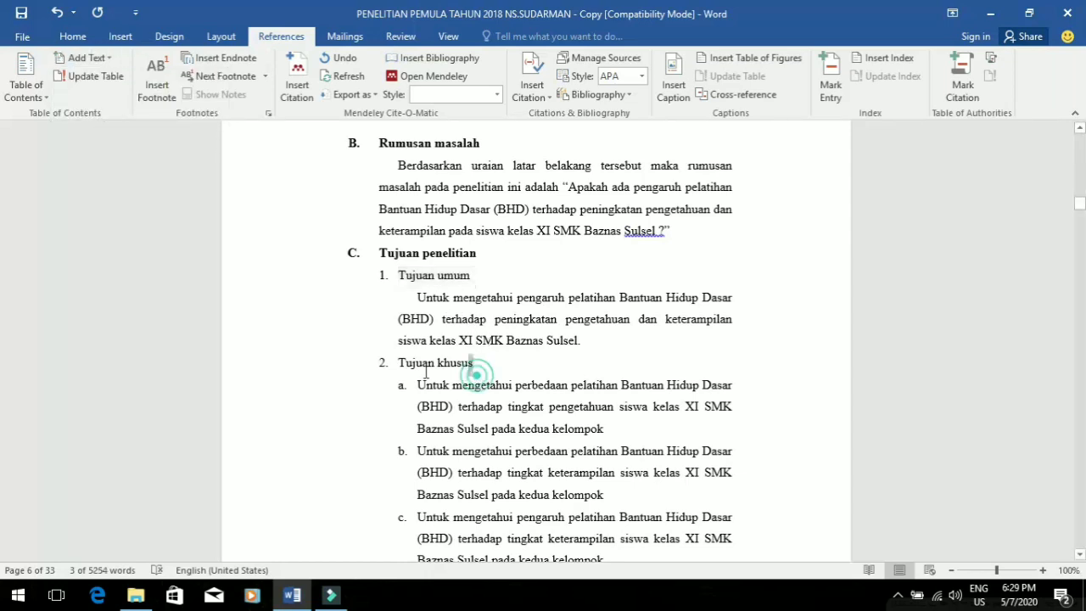
left_click(367, 366)
left_click(106, 59)
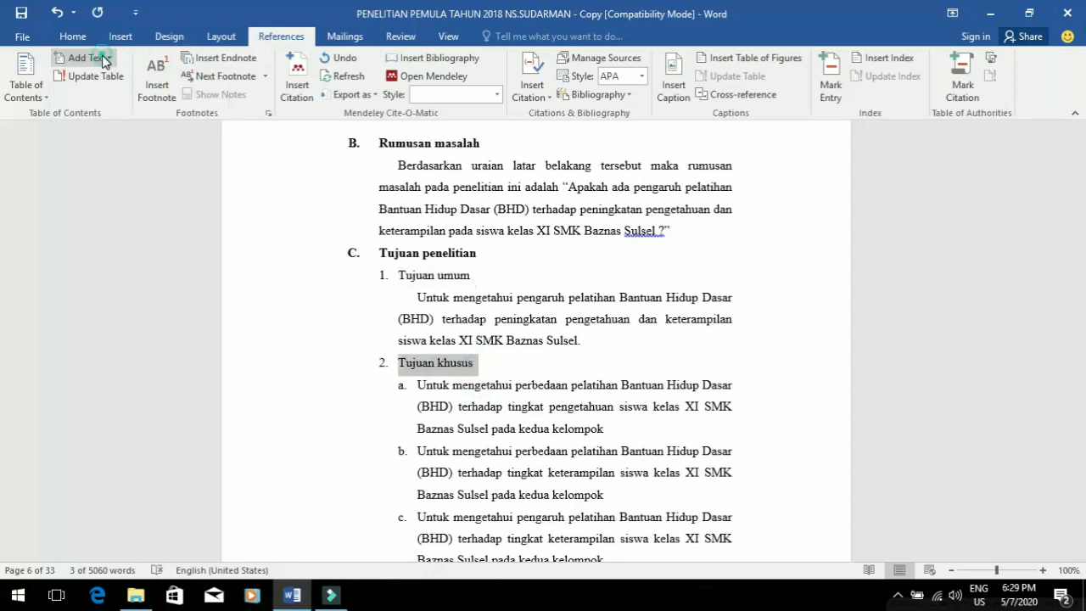
left_click(119, 132)
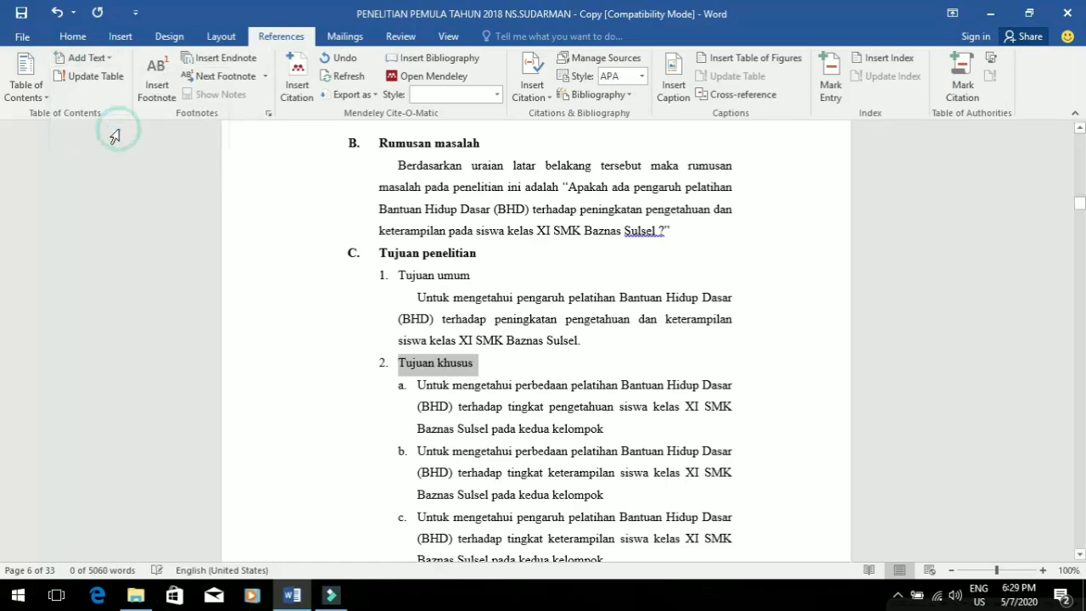
Step: Add the heading "Manfaat penelitian" to the table of contents as Level 2
left_click_drag(1082, 213, 1082, 215)
left_click_drag(528, 298, 341, 297)
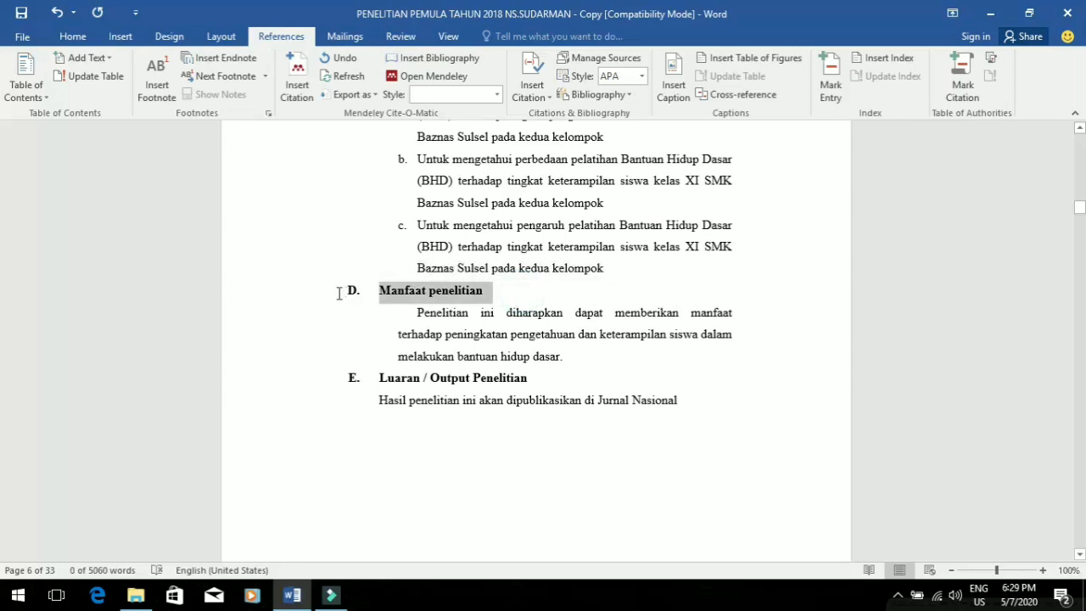
left_click(85, 58)
left_click(89, 116)
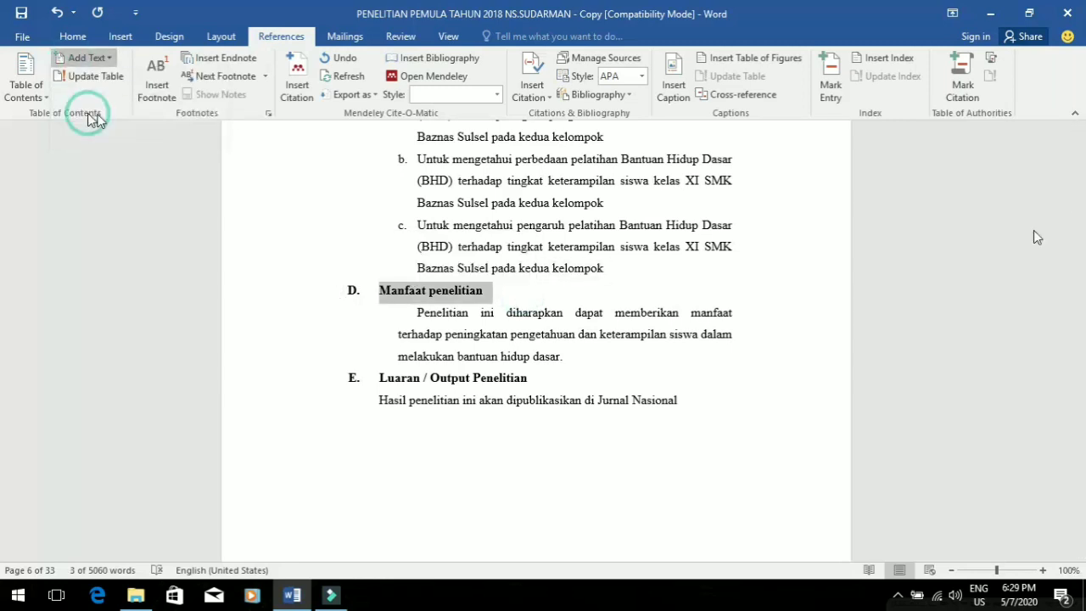
Step: Add the heading "Luaran / Output Penelitian" to the table of contents as Level 2
left_click_drag(1082, 212, 1082, 214)
left_click_drag(1, 219, 4, 213)
left_click_drag(589, 437, 317, 440)
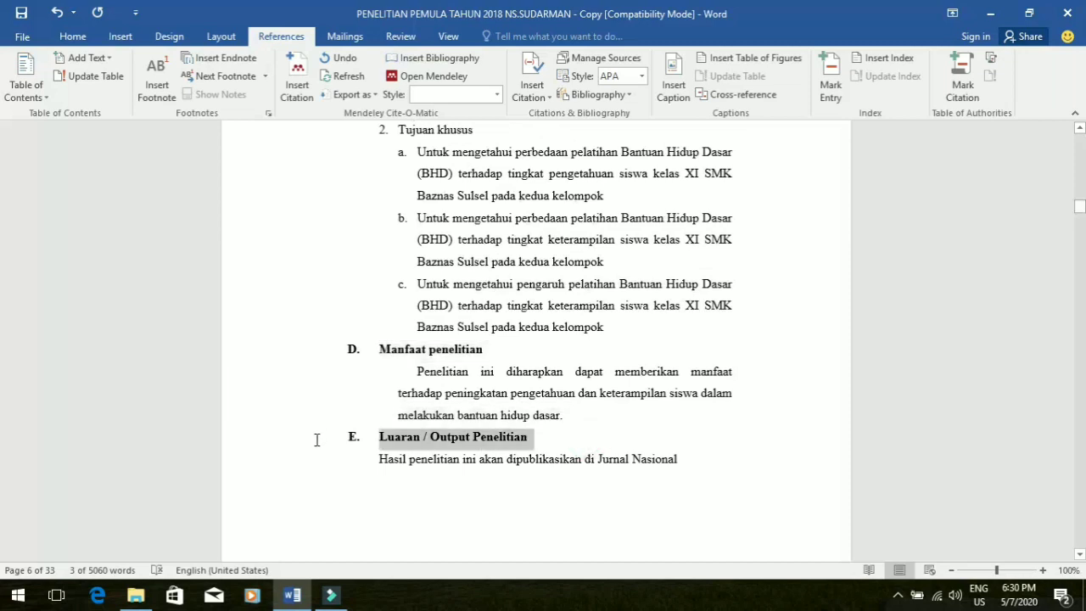
left_click(107, 61)
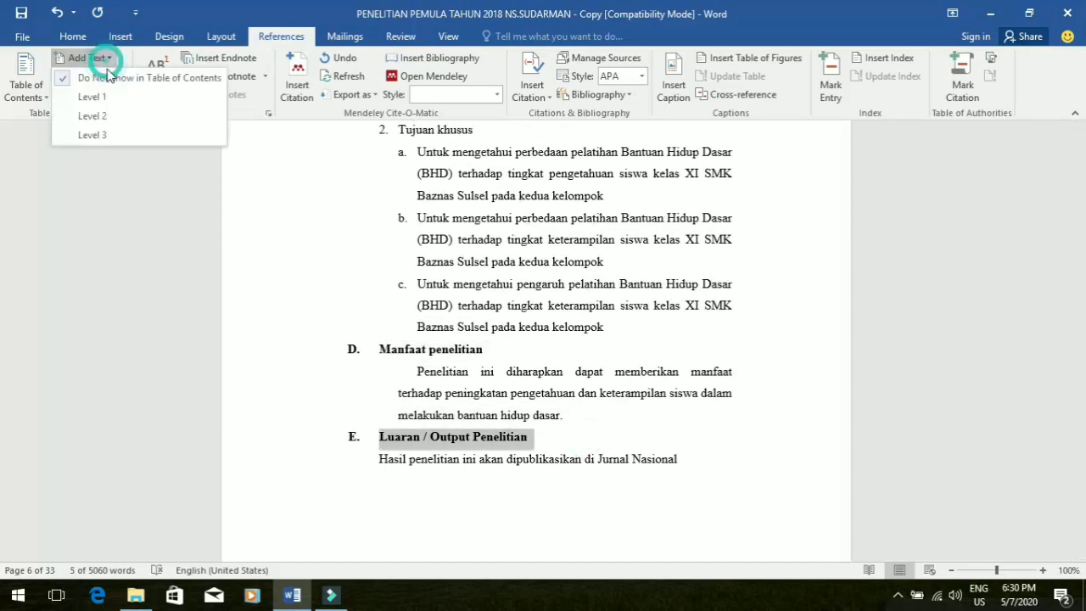
left_click(93, 116)
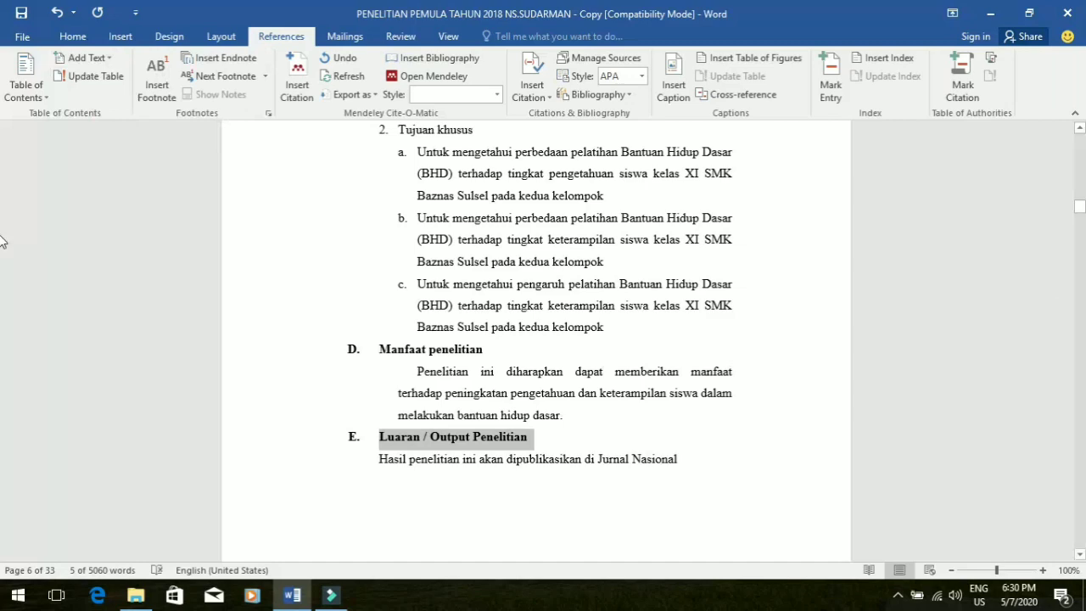
Step: Delete the blank lines above the chapter title "BAB II TINJAUAN PUSTAKA"
left_click_drag(1082, 220, 1082, 228)
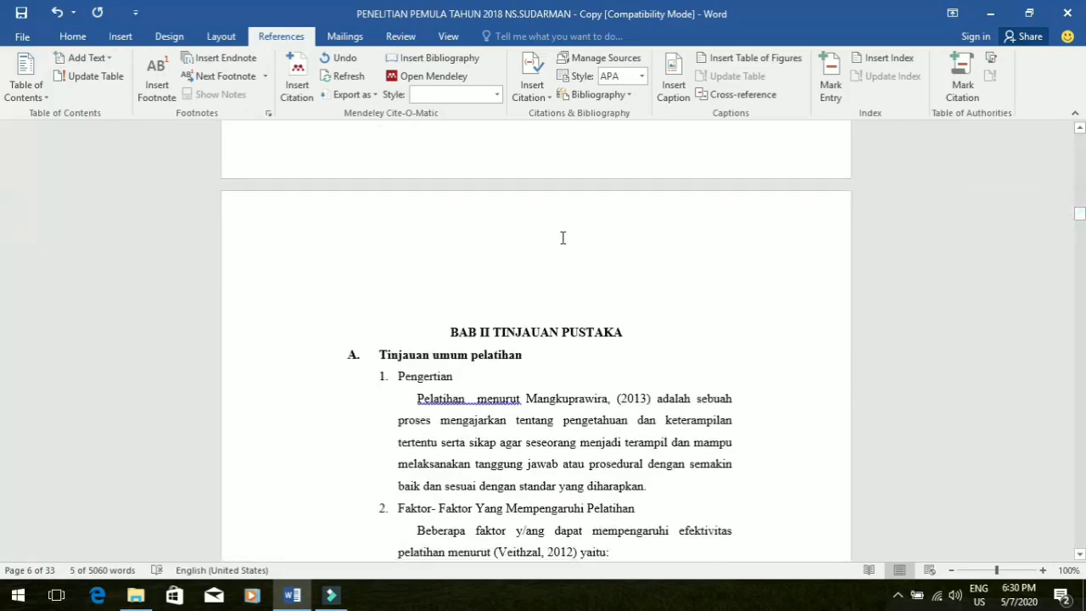
left_click(563, 237)
key("Delete")
key("Delete")
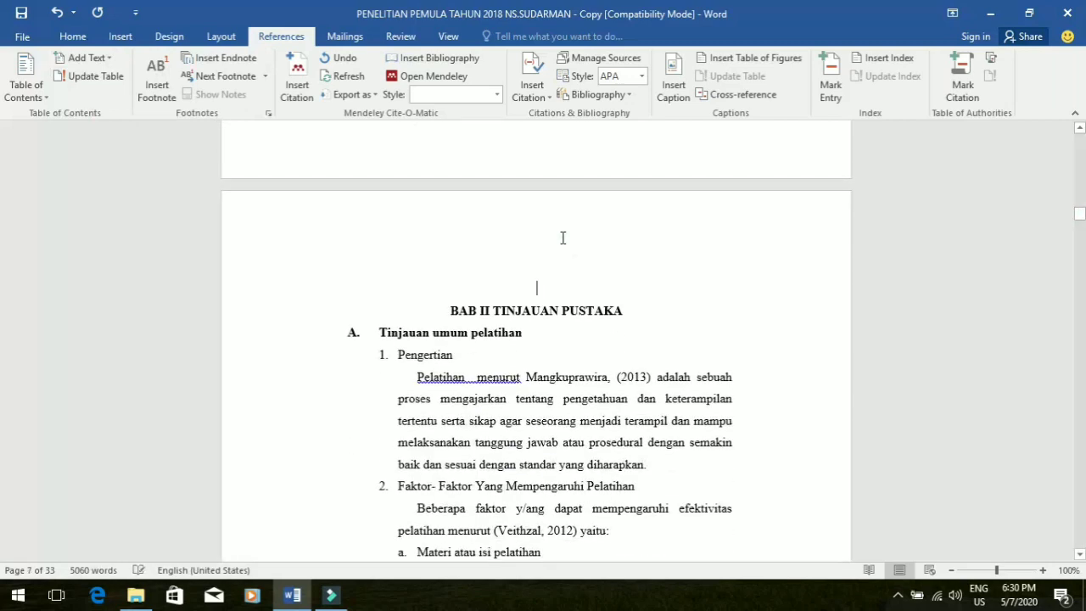
Step: Add the chapter title "BAB II TINJAUAN PUSTAKA" to the table of contents as Level 1 and centre it
left_click_drag(664, 293, 408, 293)
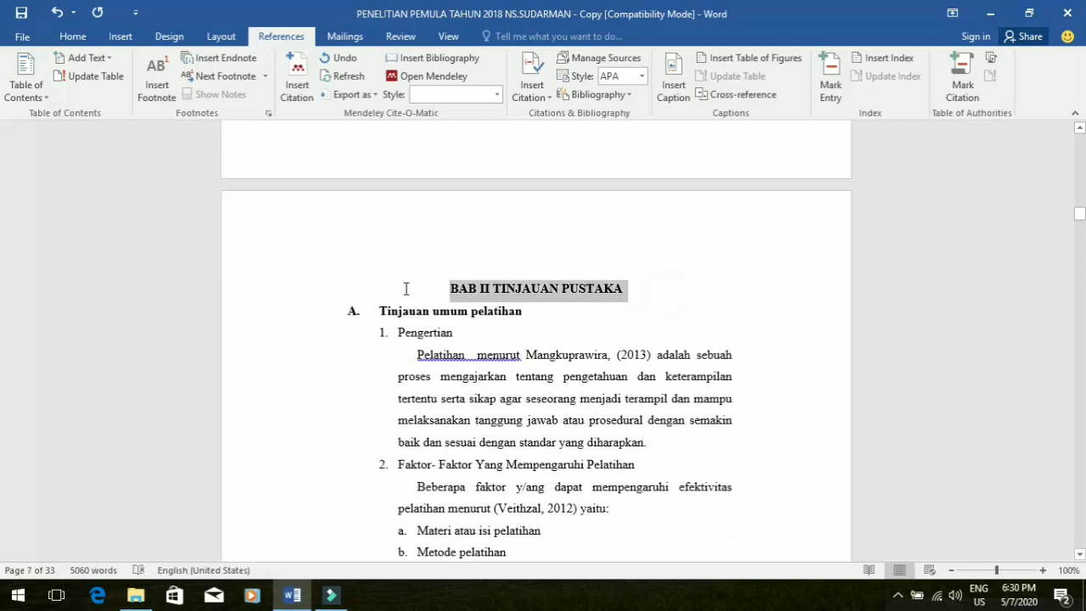
left_click(112, 60)
left_click(108, 99)
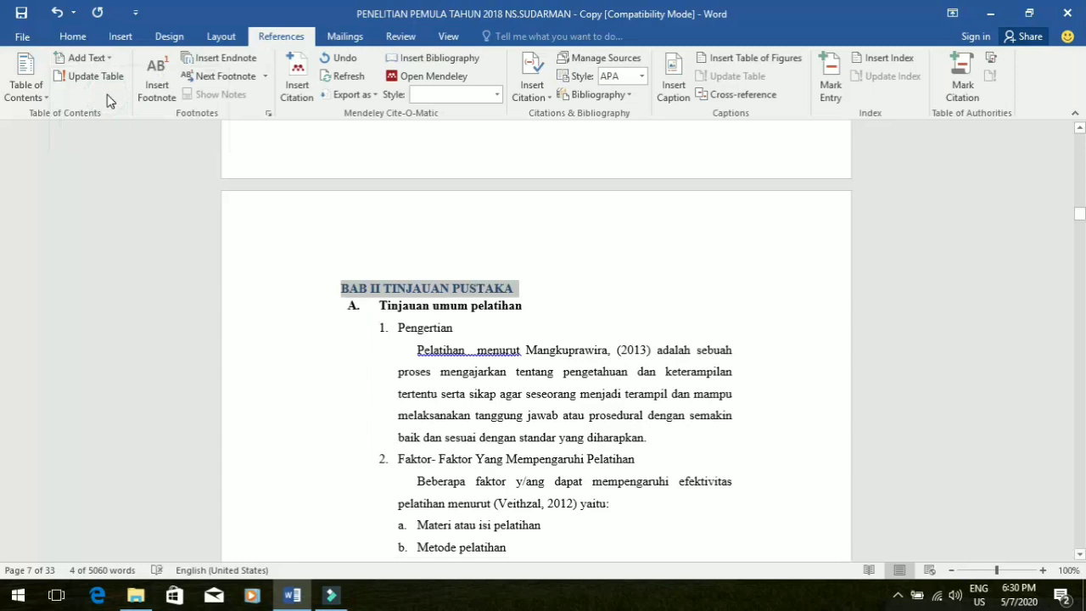
key("ctrl+e")
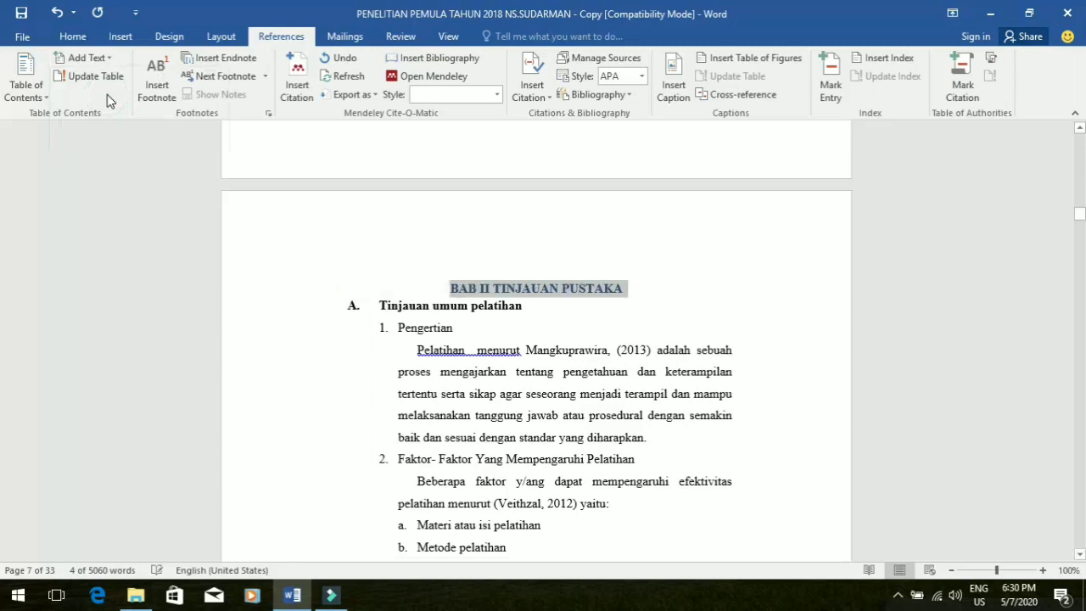
left_click(539, 305)
left_click_drag(276, 310, 299, 292)
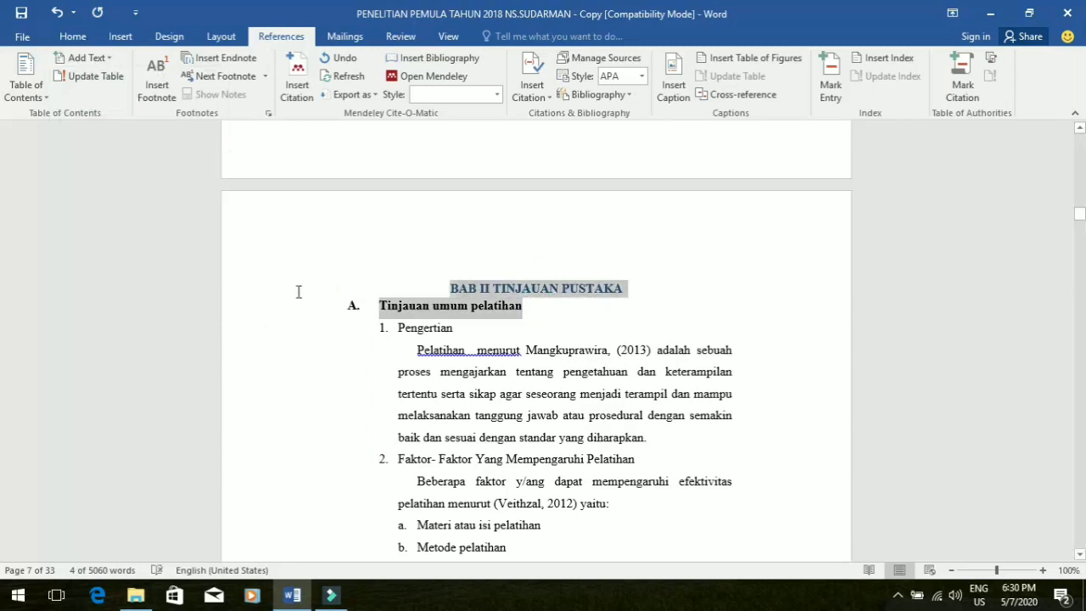
left_click(106, 62)
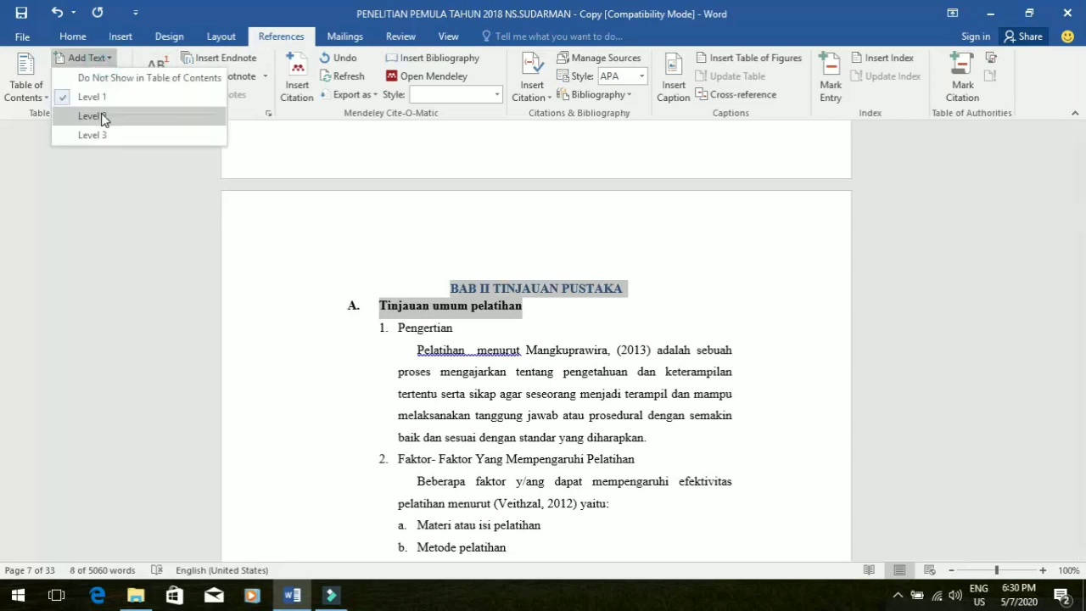
left_click(101, 113)
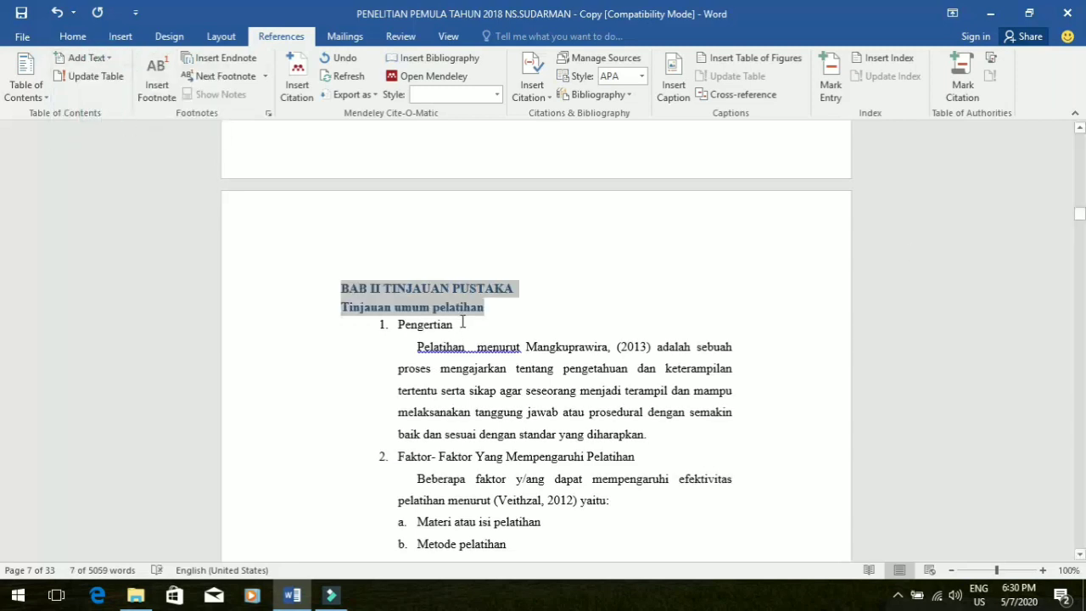
key("ctrl+z")
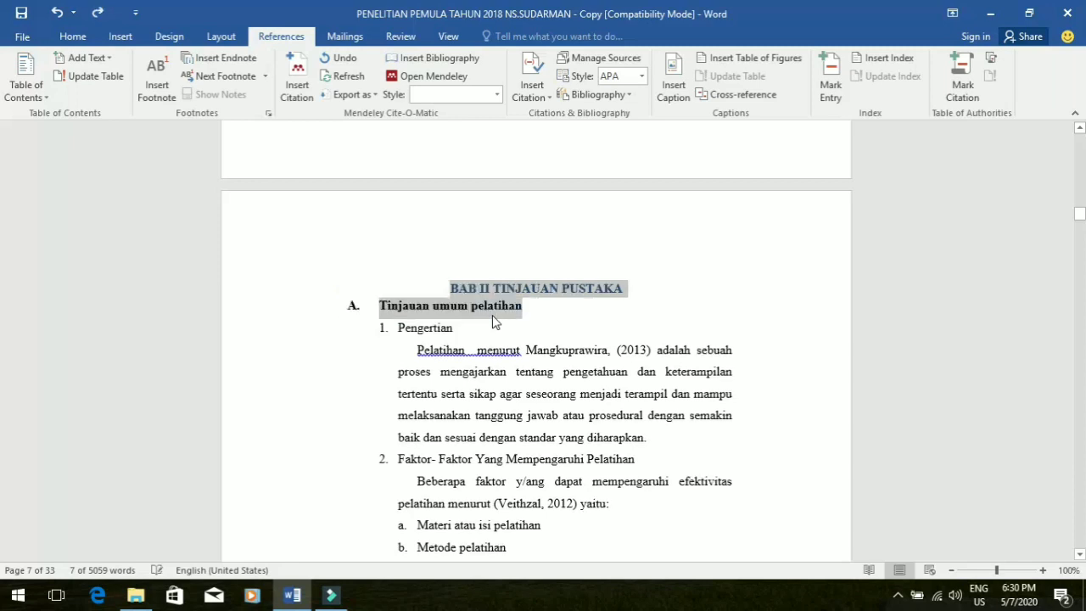
left_click(545, 306)
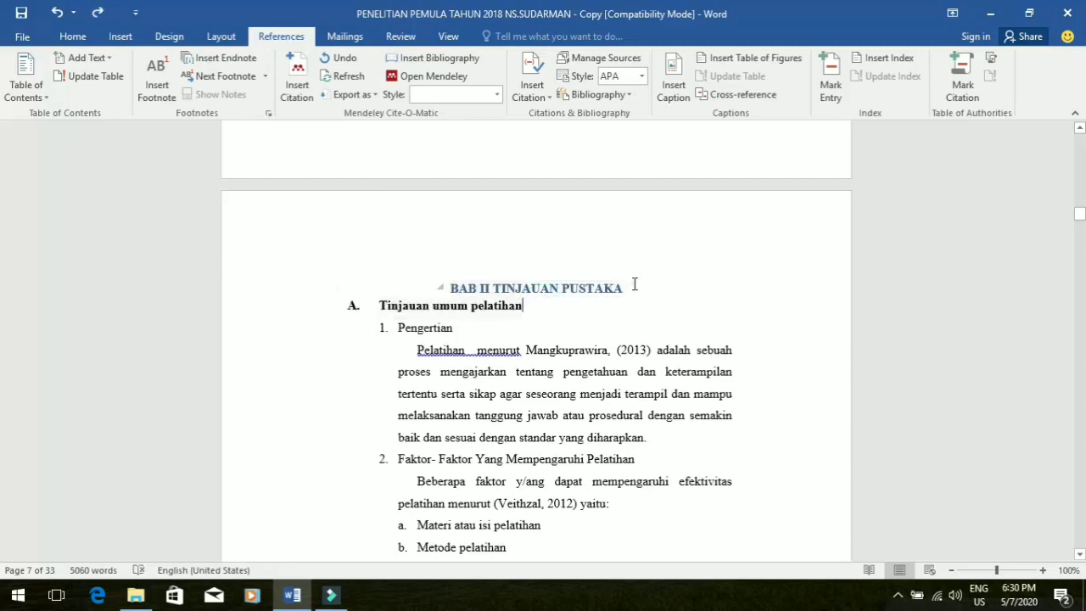
Step: Insert a blank line below the BAB II title and add the heading "Tinjauan umum pelatihan" to the table of contents as Level 2
left_click(635, 285)
key("Return")
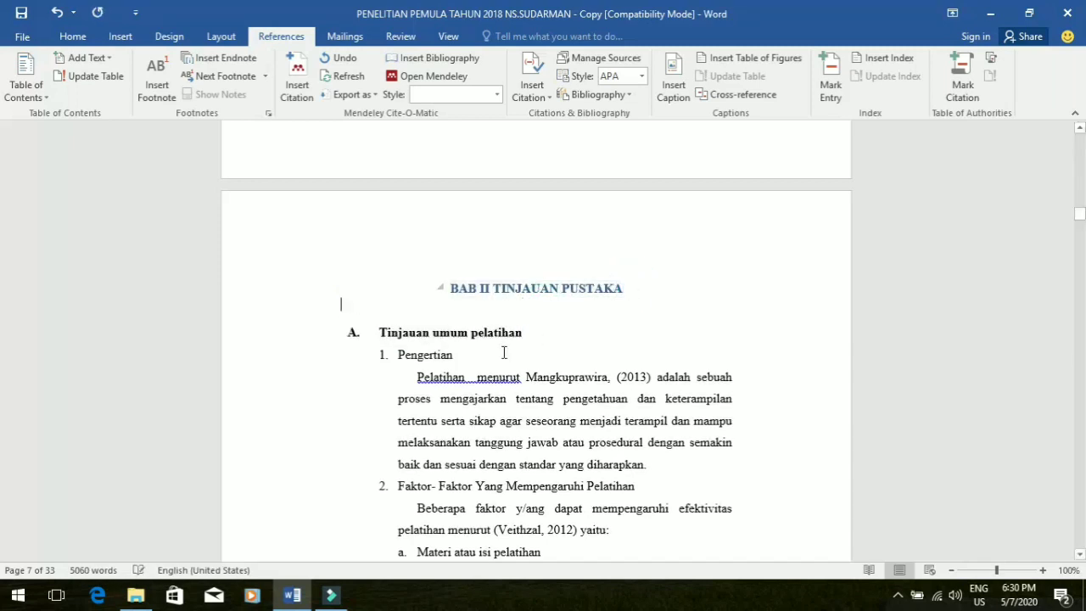
triple_click(534, 333)
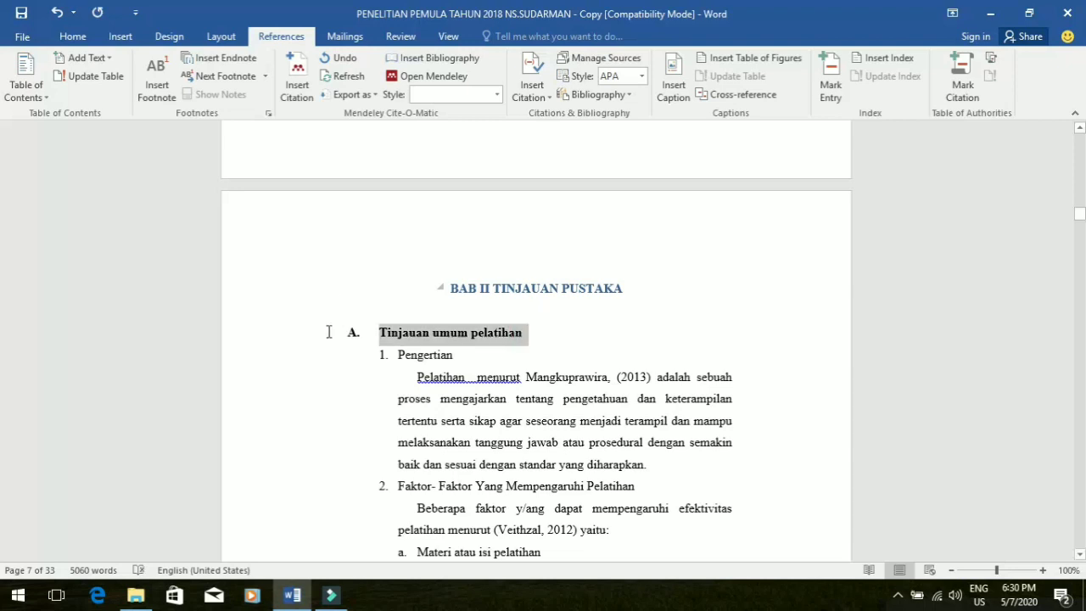
left_click(85, 58)
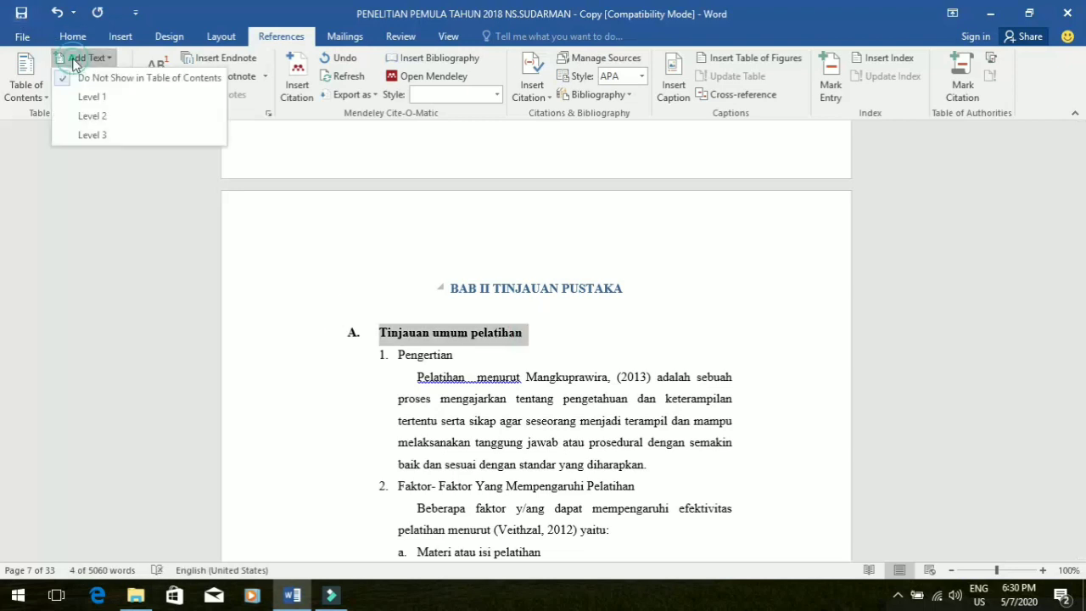
left_click(94, 116)
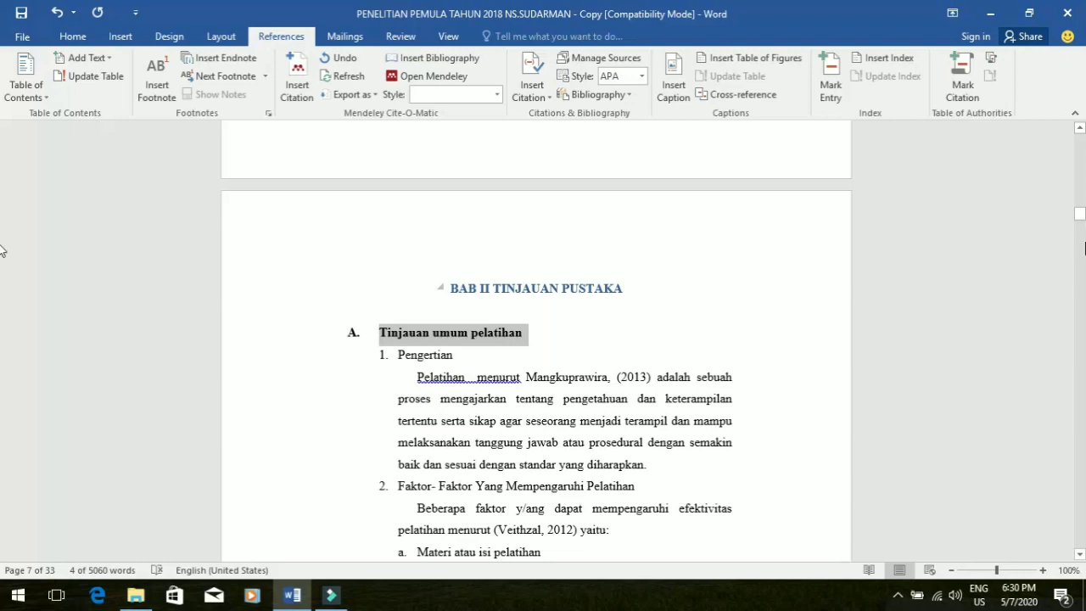
Step: Add the heading "Tinjauan umum Bantuan Hidup Dasar" to the table of contents as Level 2
left_click_drag(1080, 220, 1080, 238)
left_click(602, 305)
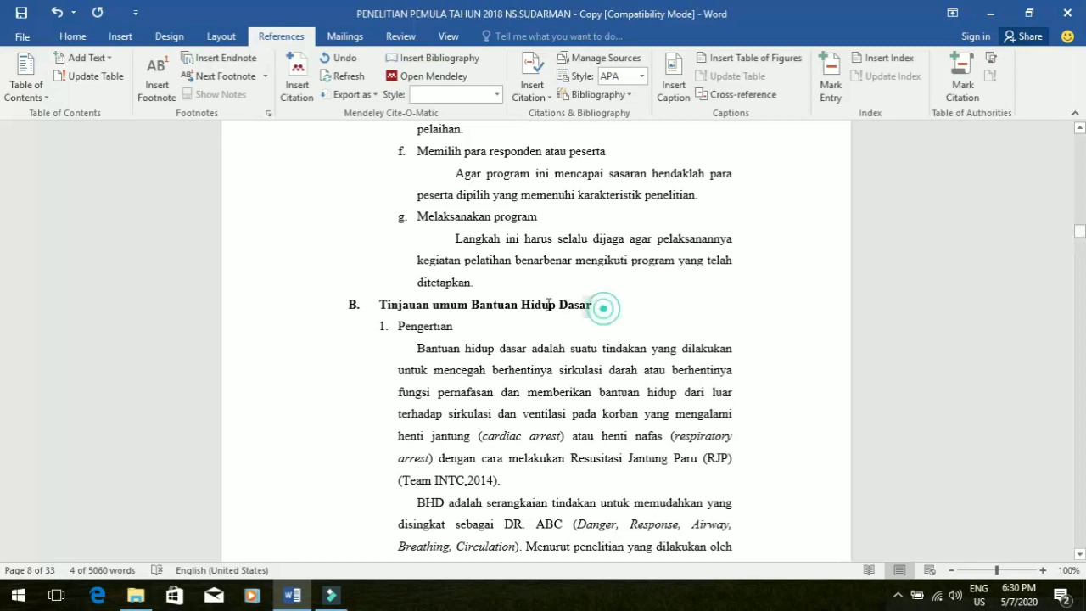
left_click(263, 303)
left_click(88, 58)
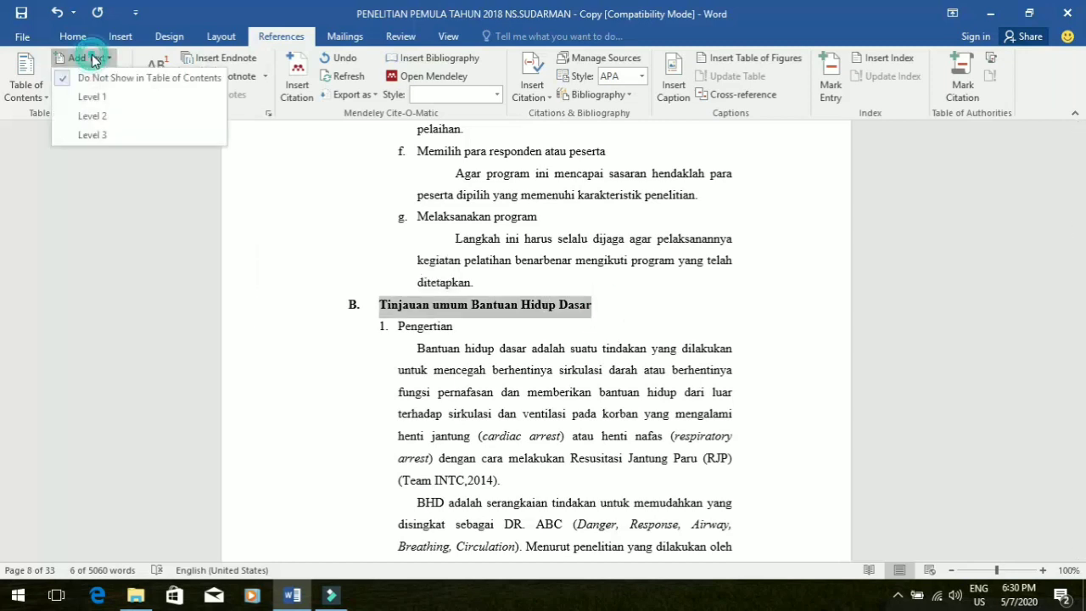
left_click(95, 116)
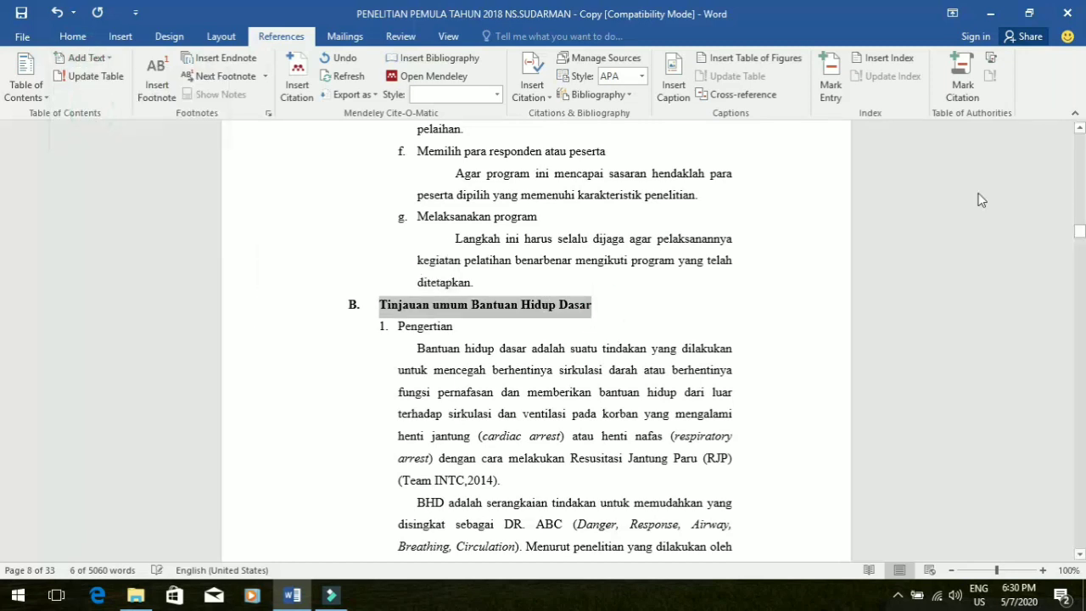
Step: Add the heading "Tinjauan Umum Pengetahuan" to the table of contents as Level 2
left_click_drag(1081, 243, 1083, 292)
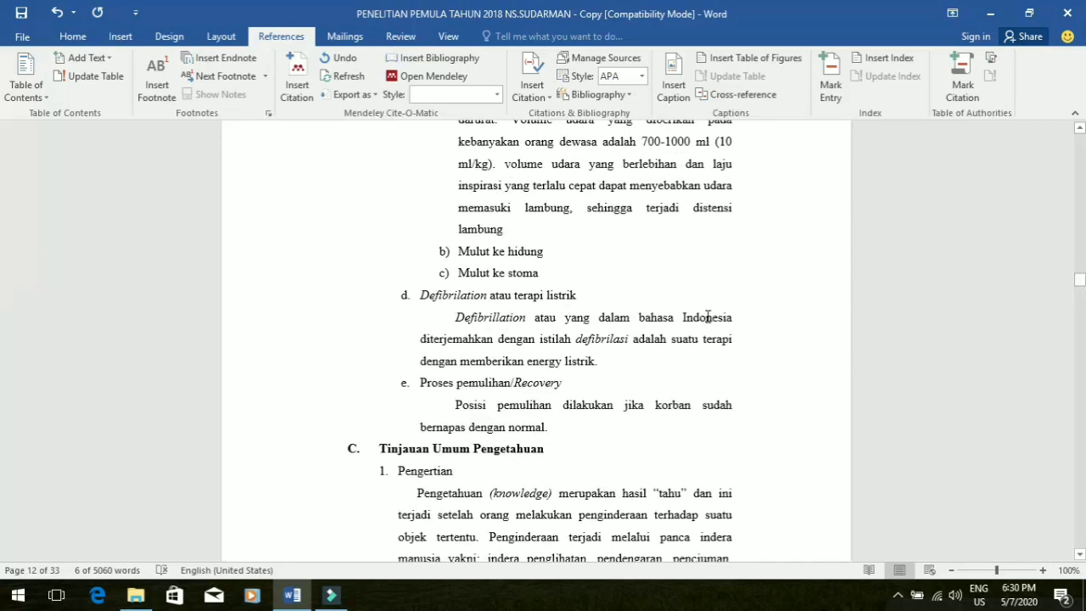
left_click_drag(559, 452, 381, 448)
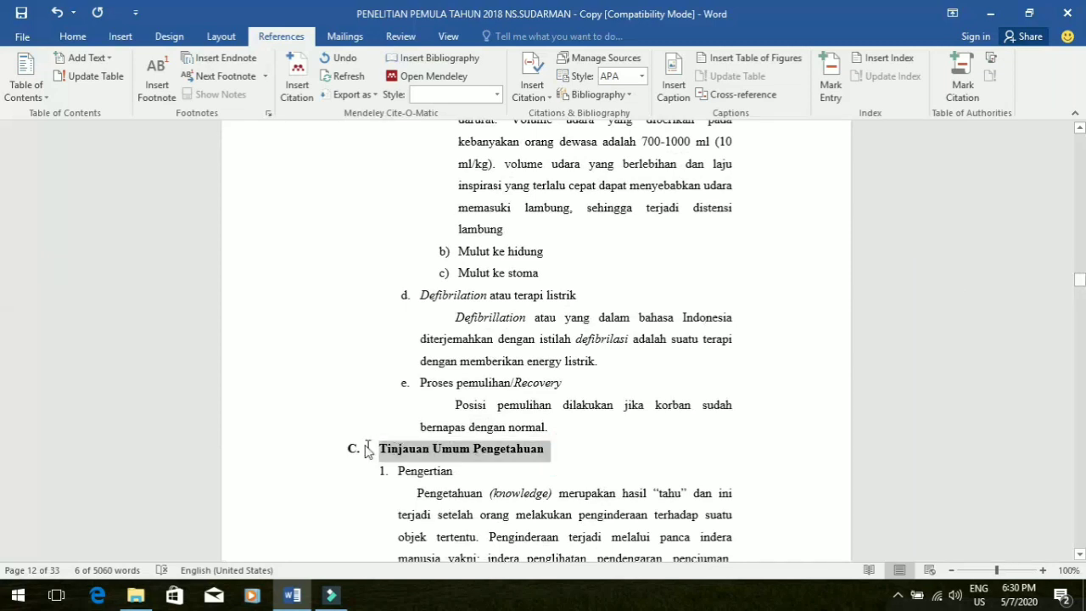
left_click(86, 57)
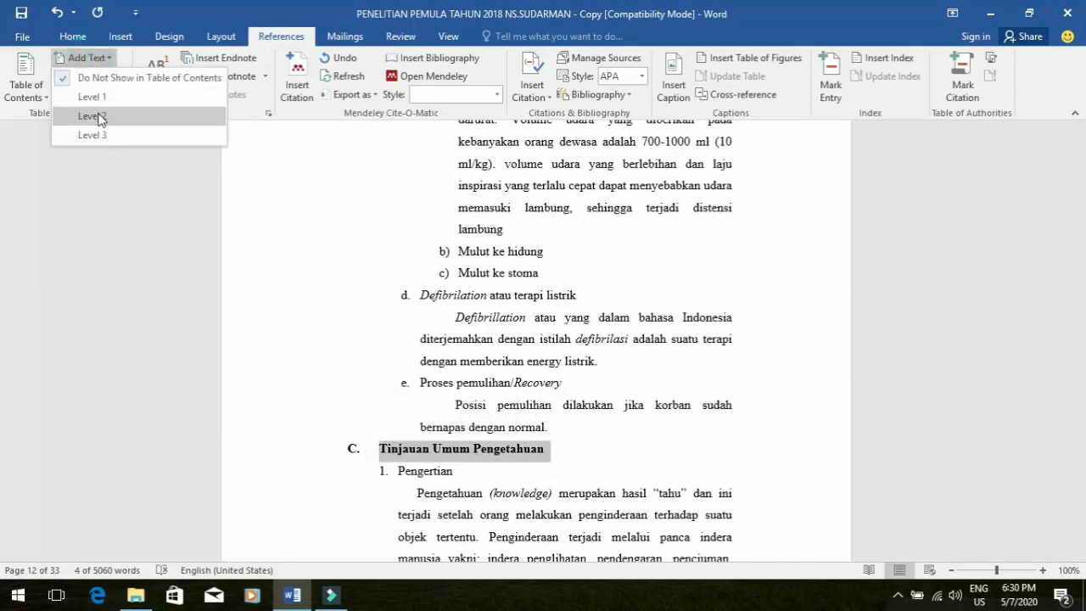
left_click(100, 116)
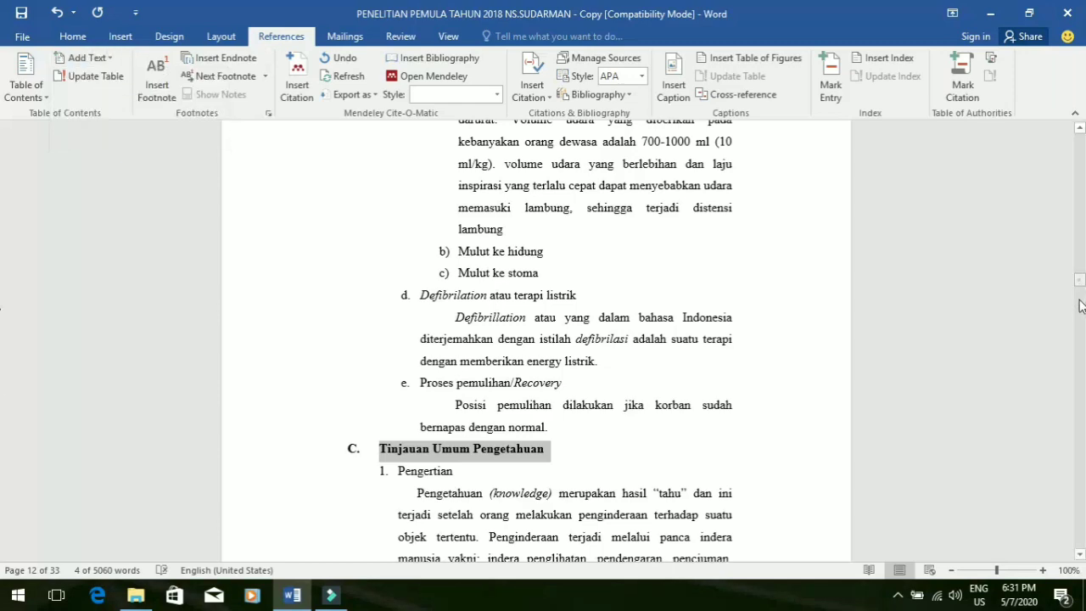
Step: Add the heading "Tinjauan Umum Keterampilan" to the table of contents as Level 2
left_click_drag(1081, 280, 1078, 359)
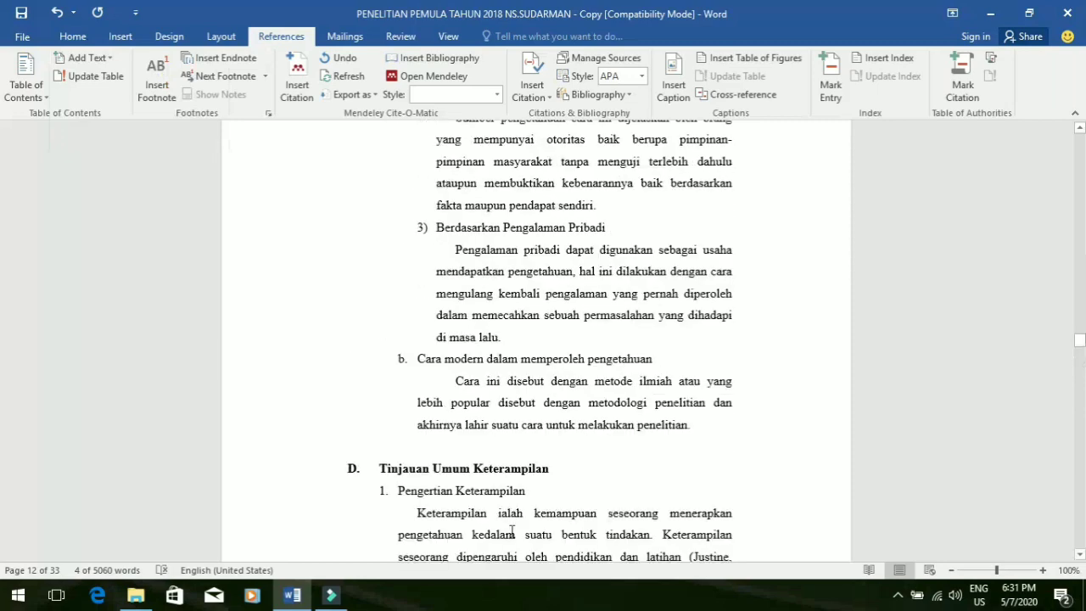
left_click(357, 474)
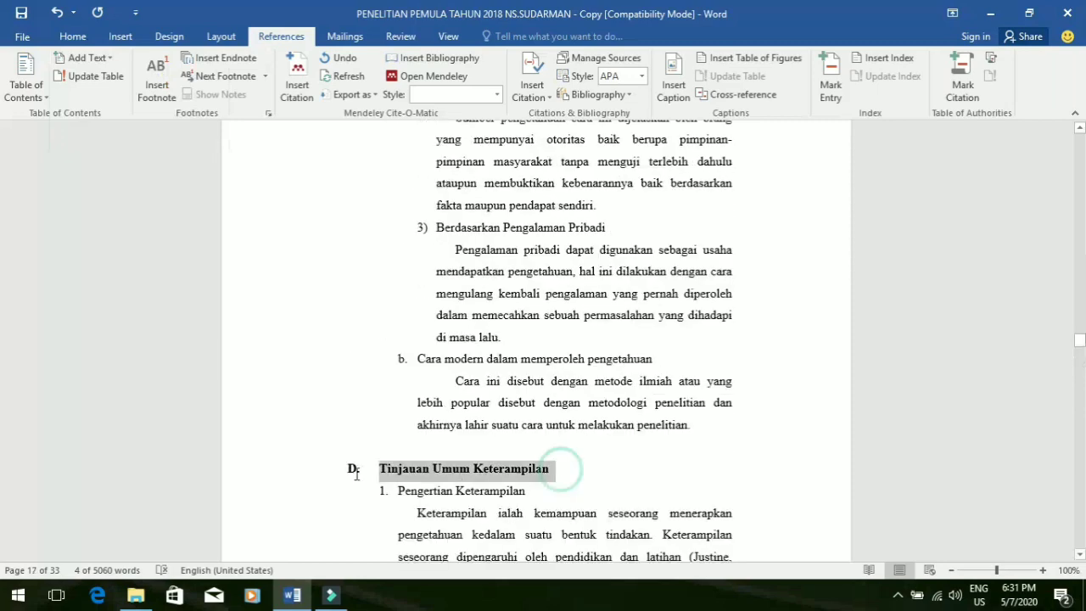
left_click(105, 59)
left_click(111, 115)
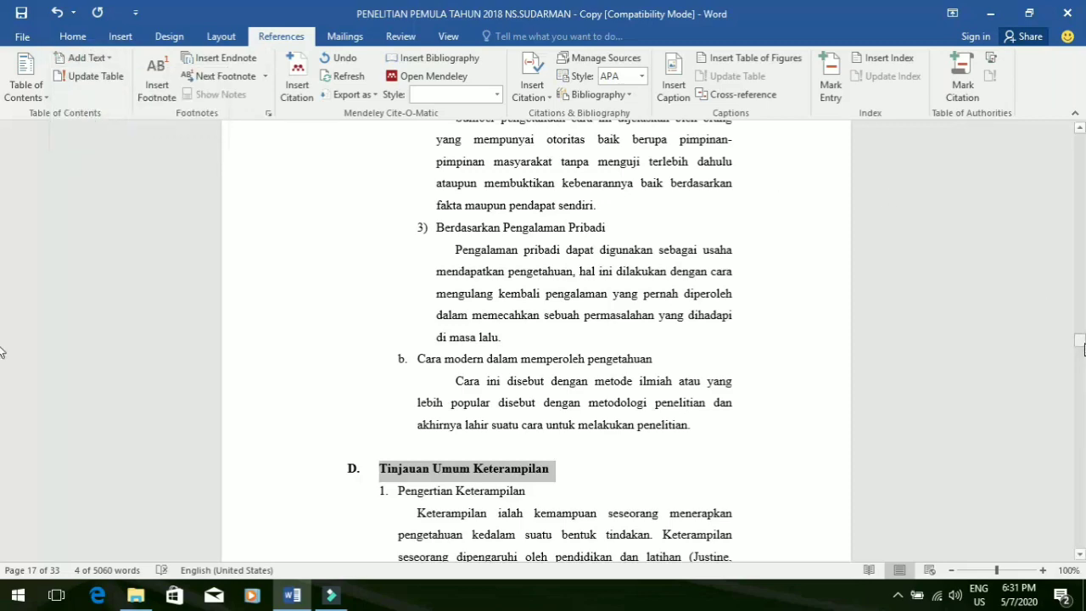
Step: Add the cover page title "HALAMAN SAMPUL" to the table of contents as Level 1
left_click_drag(1078, 352, 1078, 370)
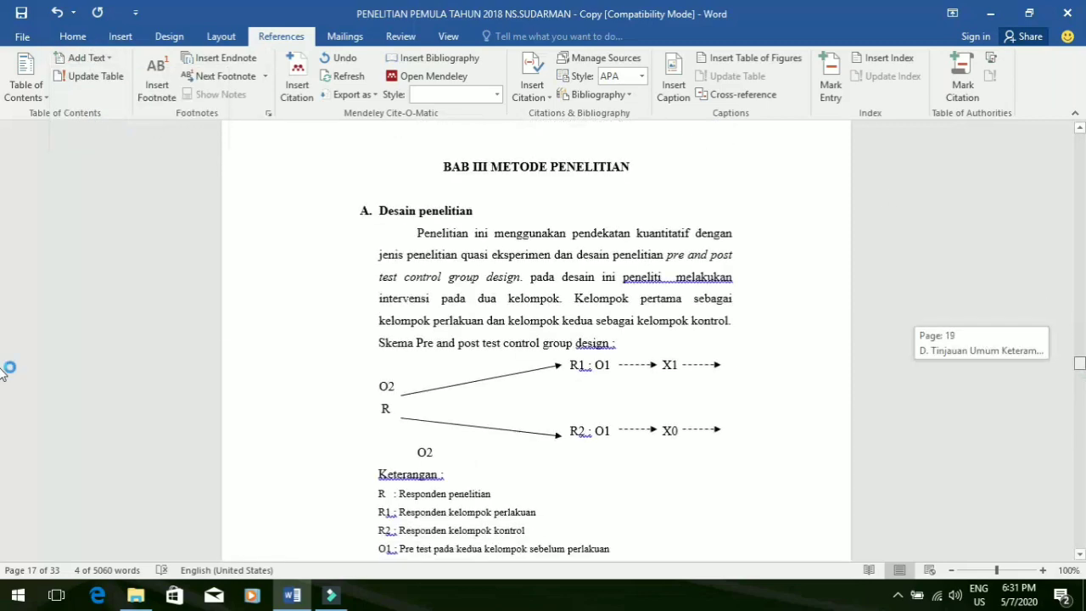
left_click_drag(0, 372, 0, 144)
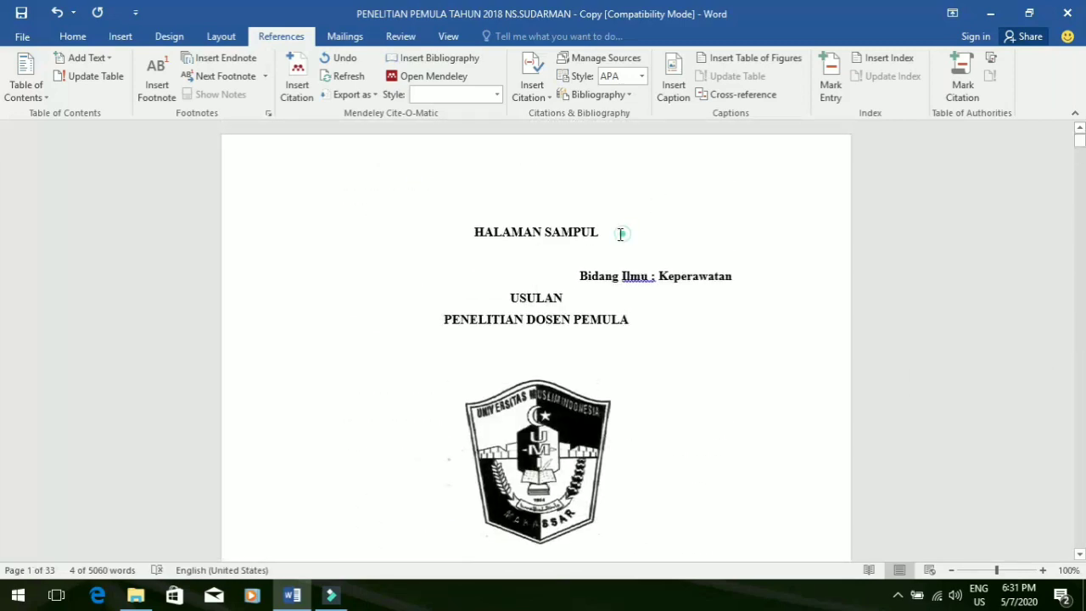
left_click_drag(620, 234, 415, 237)
left_click(100, 60)
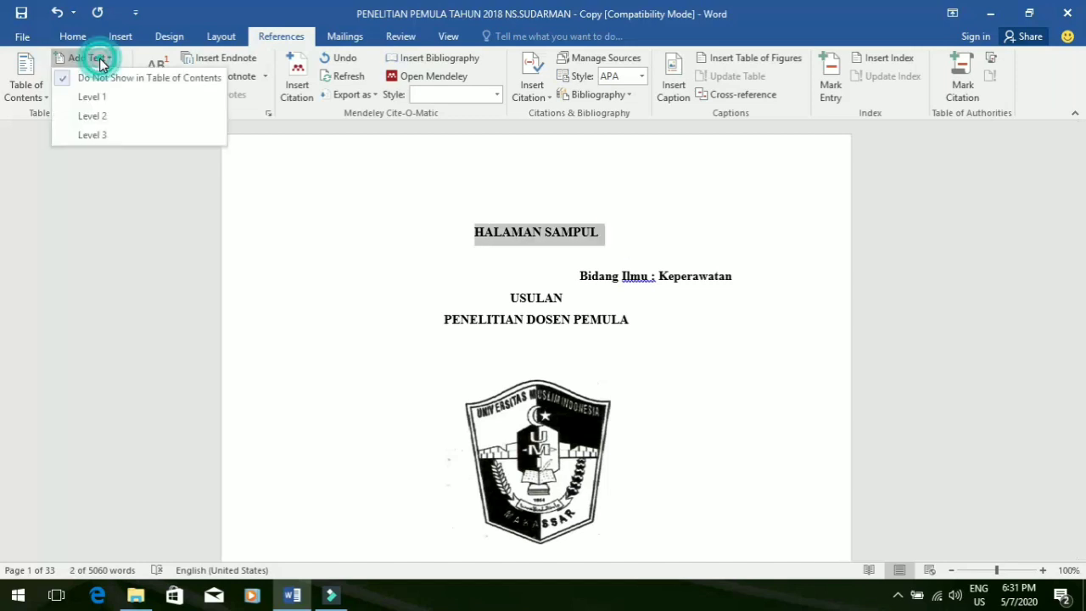
left_click(92, 97)
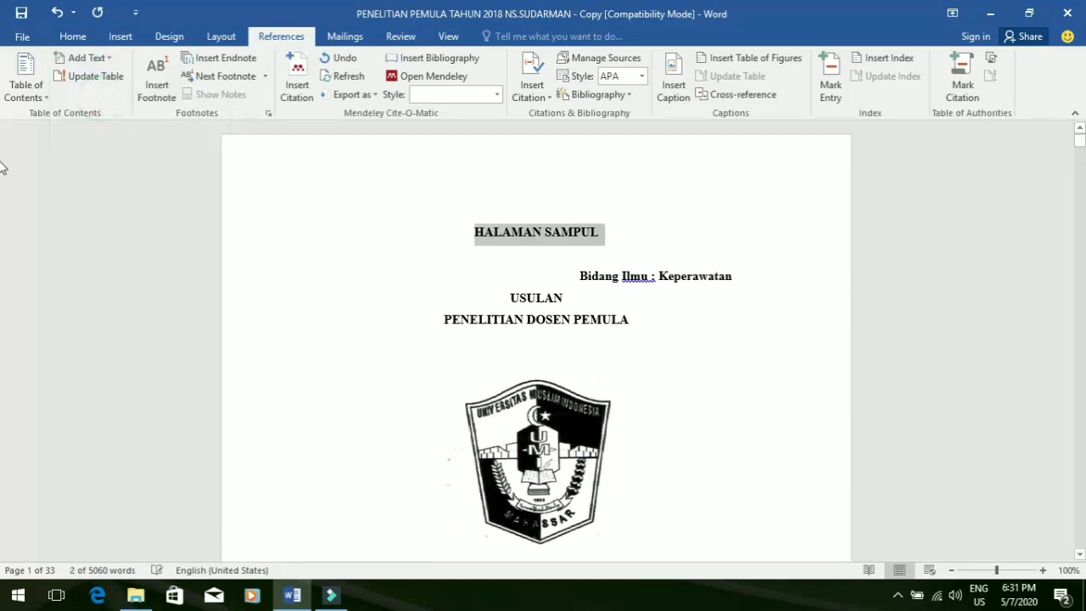
Step: Insert the built-in Automatic Table 1 table of contents directly before the "RINGKASAN" heading
left_click_drag(1081, 143, 1081, 153)
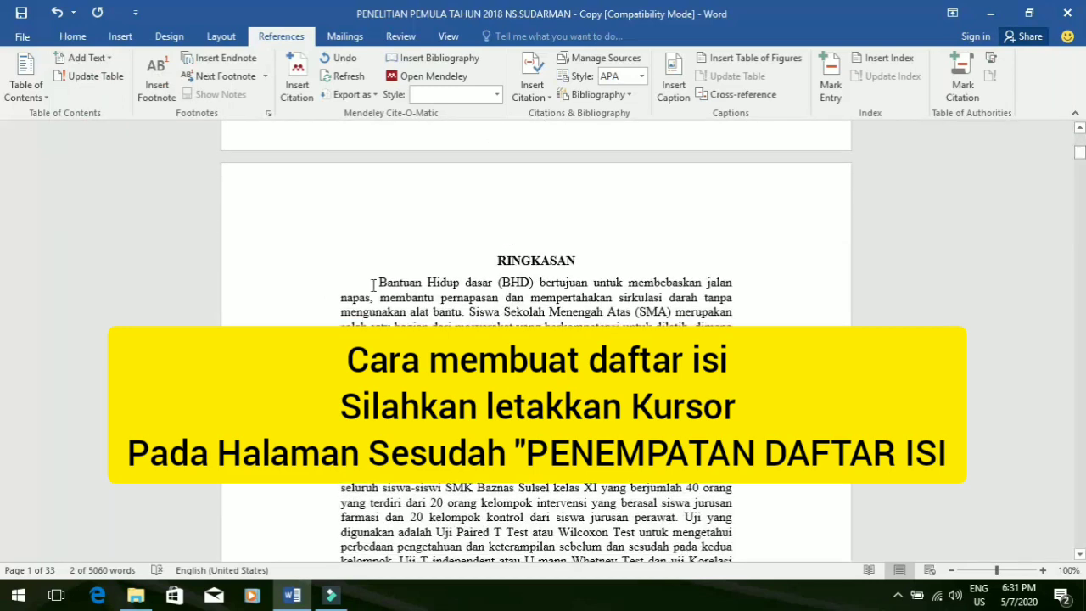
left_click(501, 257)
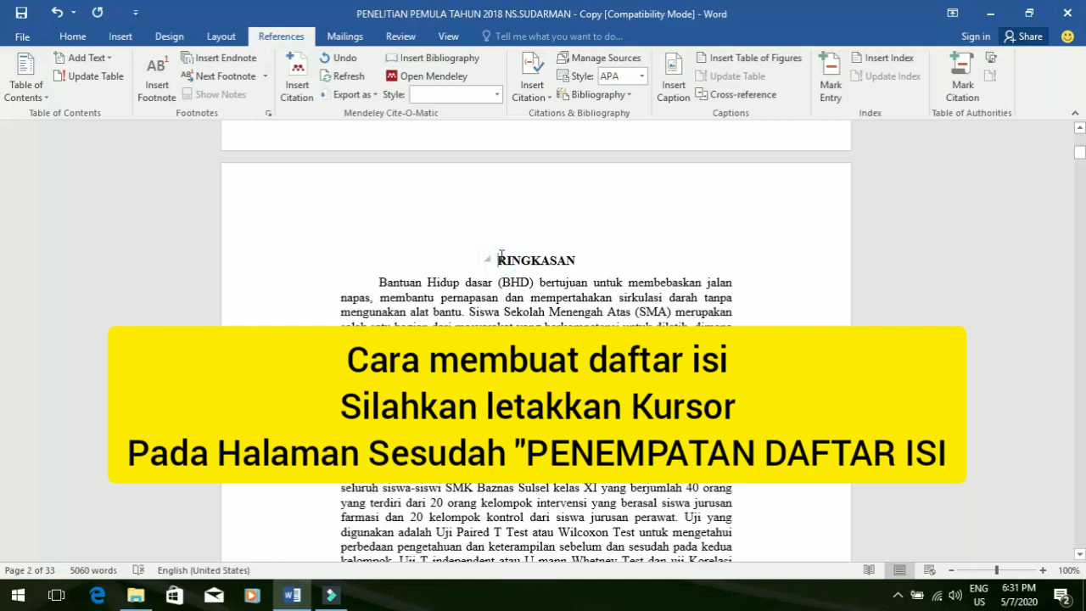
left_click(41, 95)
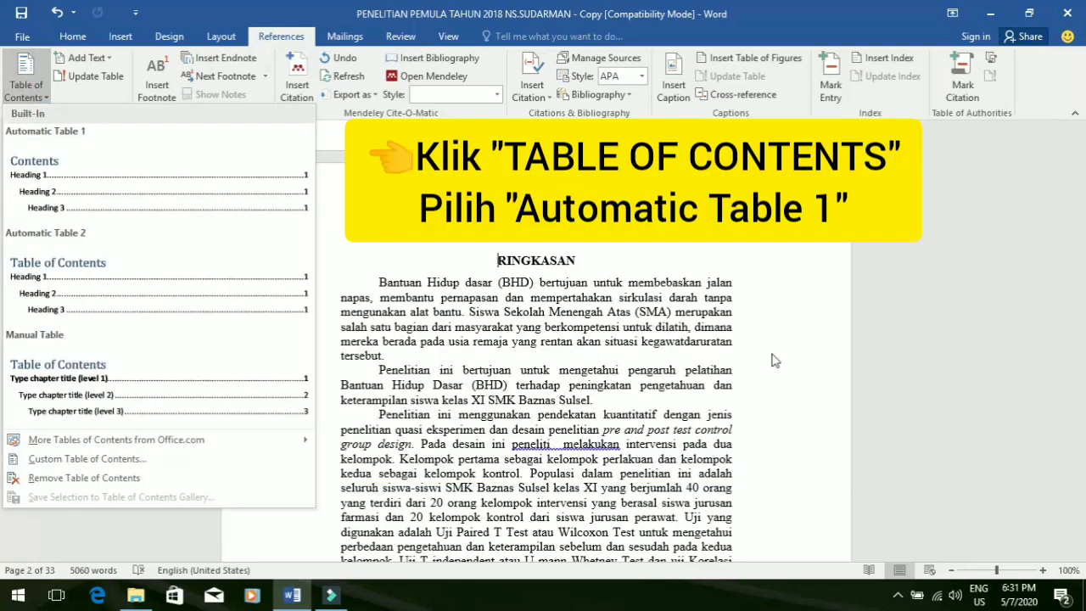
left_click(599, 306)
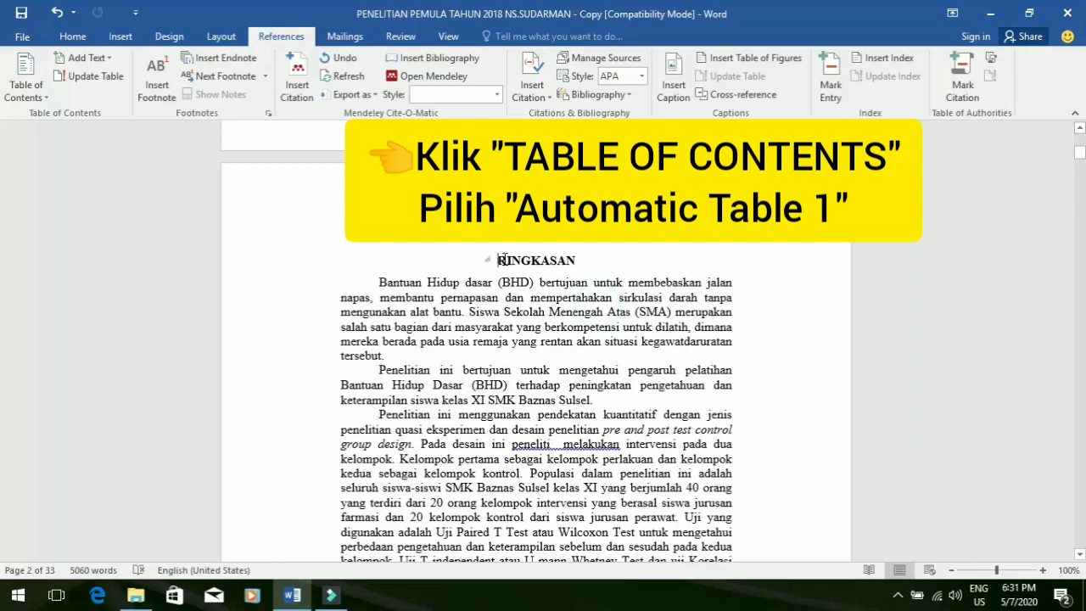
left_click(40, 96)
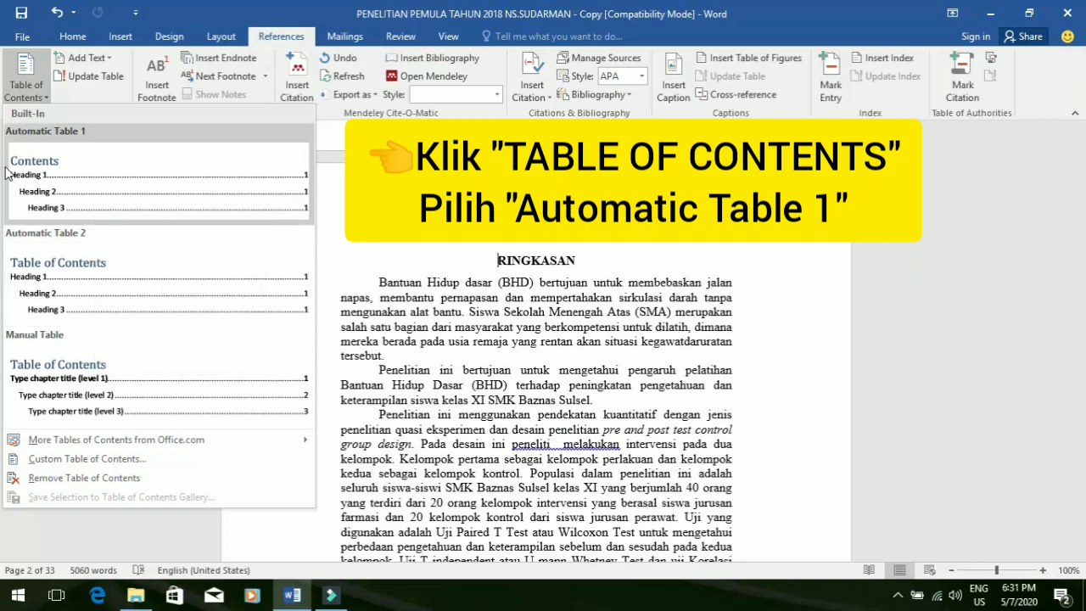
left_click(107, 179)
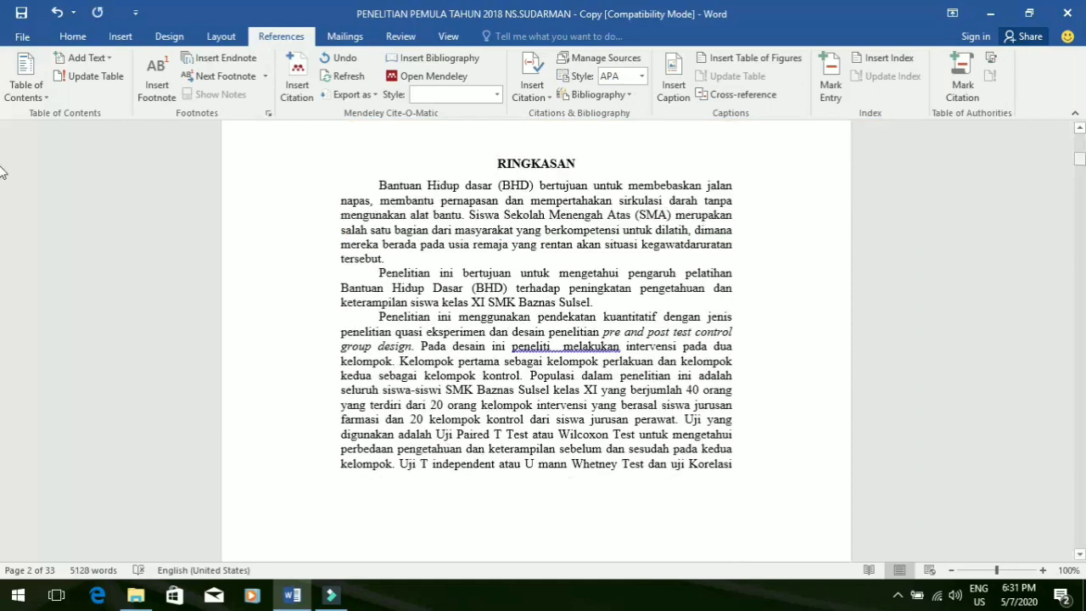
Step: Replace the table of contents title "Contents" with "DAFTAR ISI" and centre it
left_click_drag(1082, 163, 1082, 158)
left_click(393, 294)
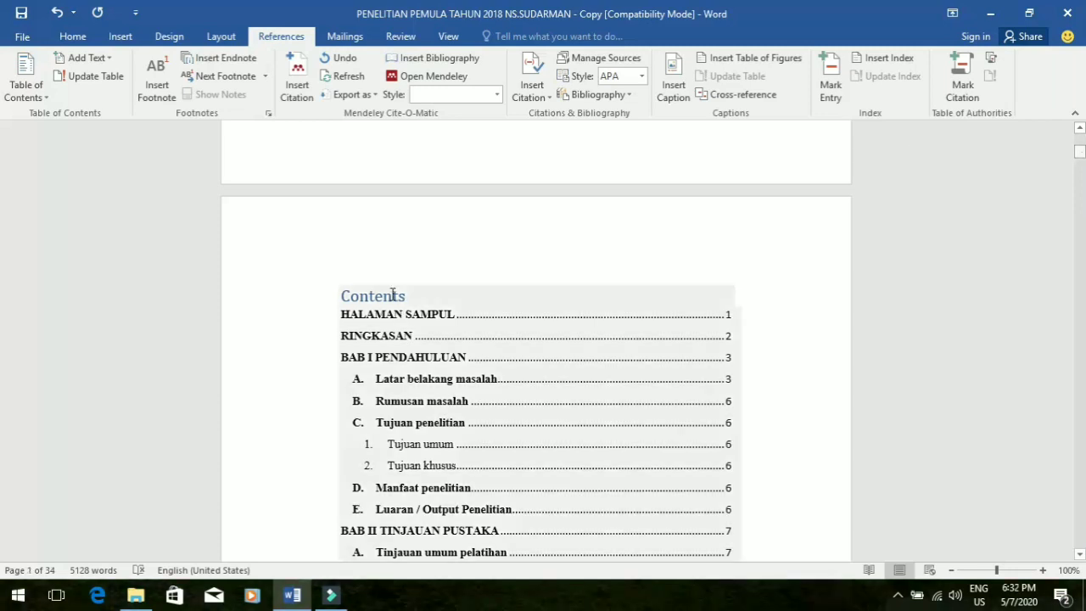
left_click(393, 294)
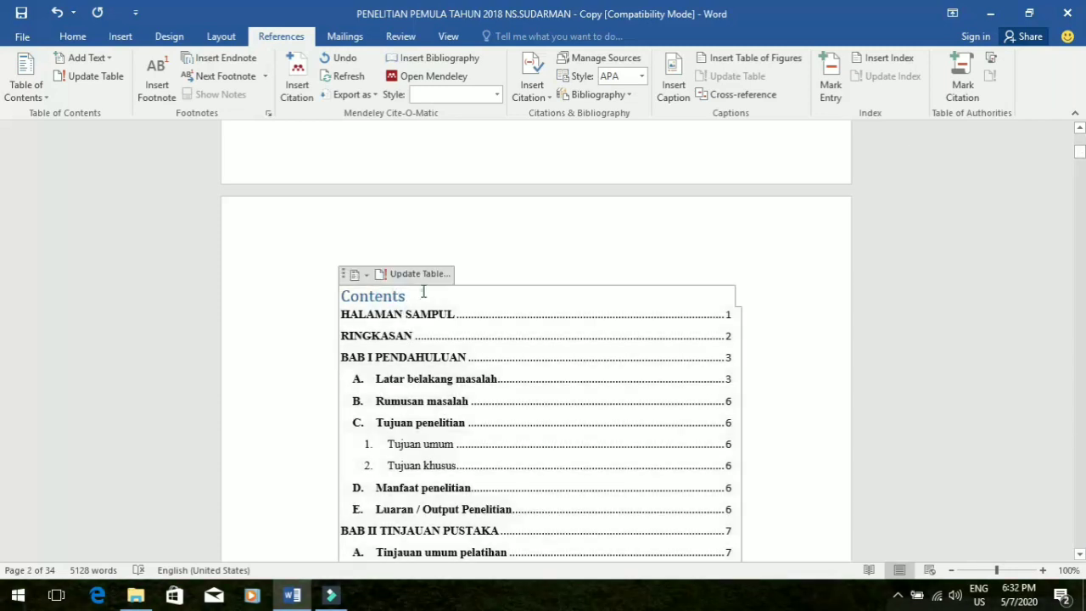
left_click_drag(423, 292, 337, 302)
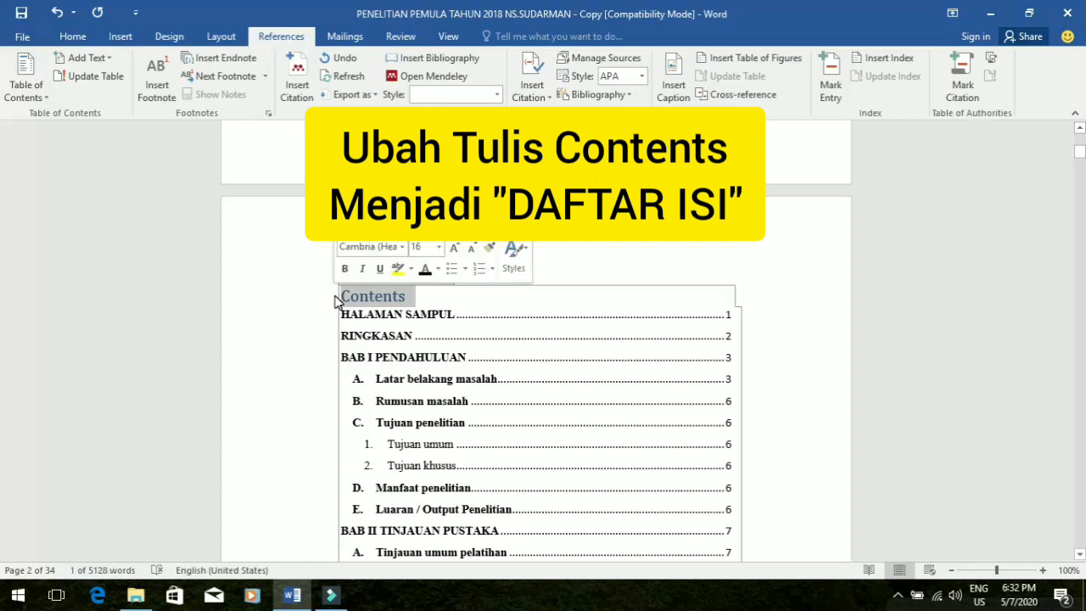
type("DAFTAR")
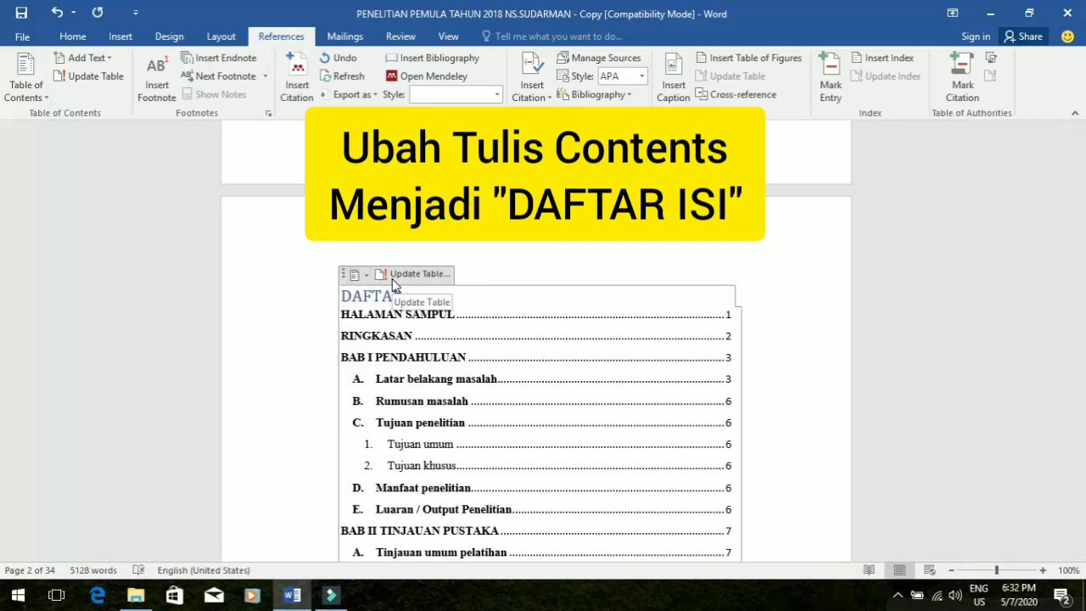
type(" ISI")
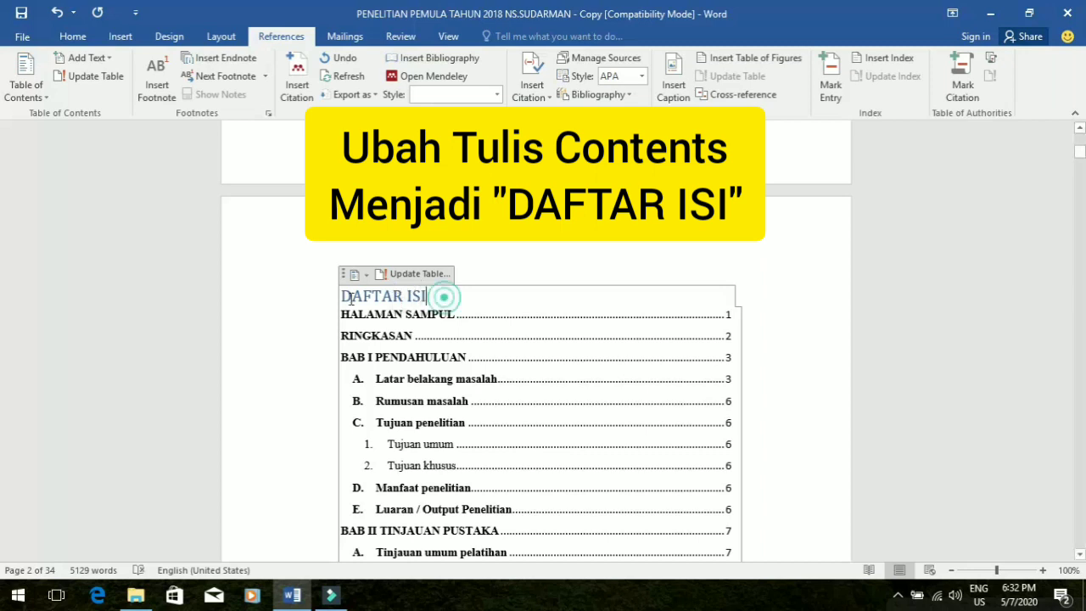
left_click_drag(444, 296, 321, 309)
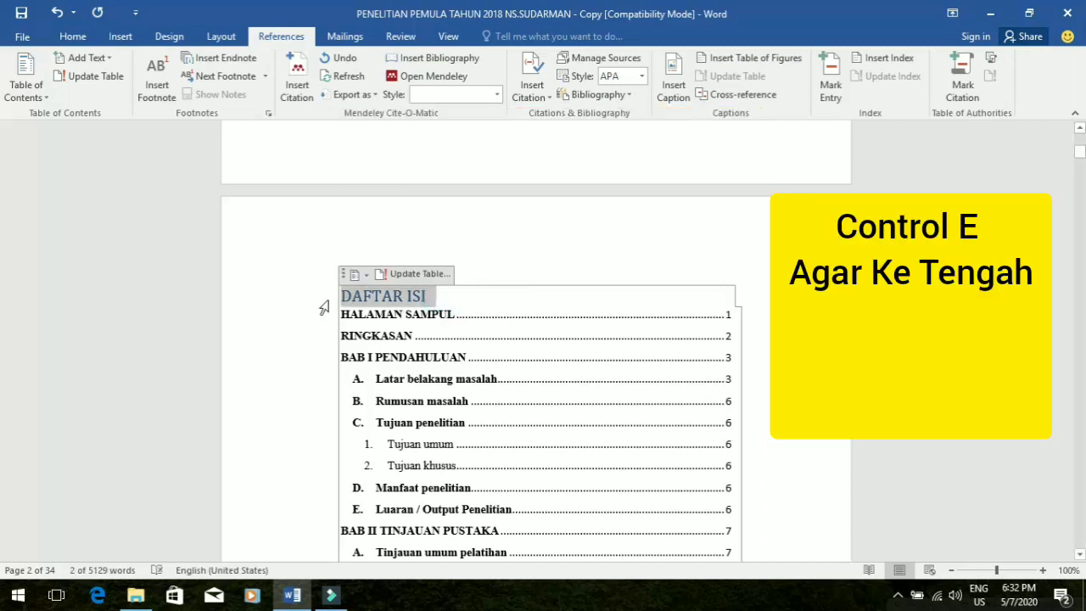
key("ctrl+e")
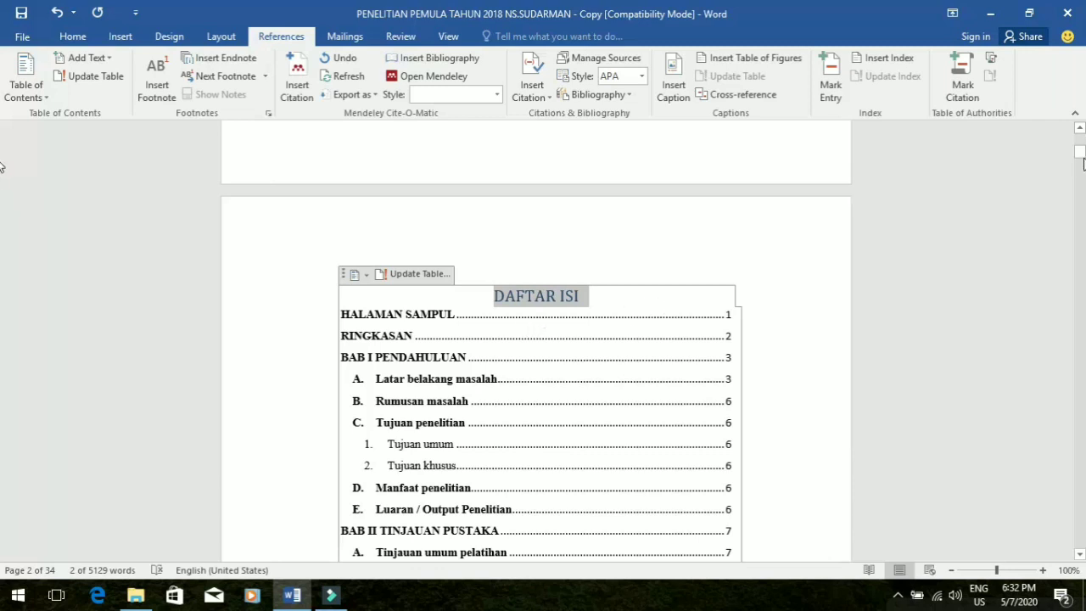
left_click(786, 298)
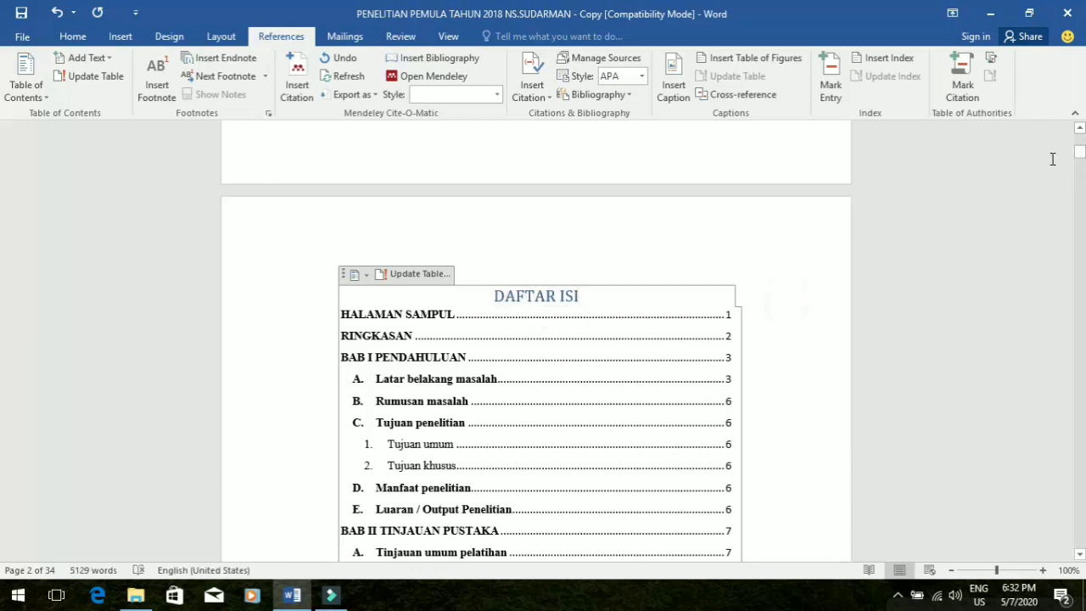
Step: Add the heading "BAB III METODE PENELITIAN" to the table of contents as Level 1 and centre it
left_click_drag(1081, 156, 1081, 169)
left_click_drag(2, 173, 579, 167)
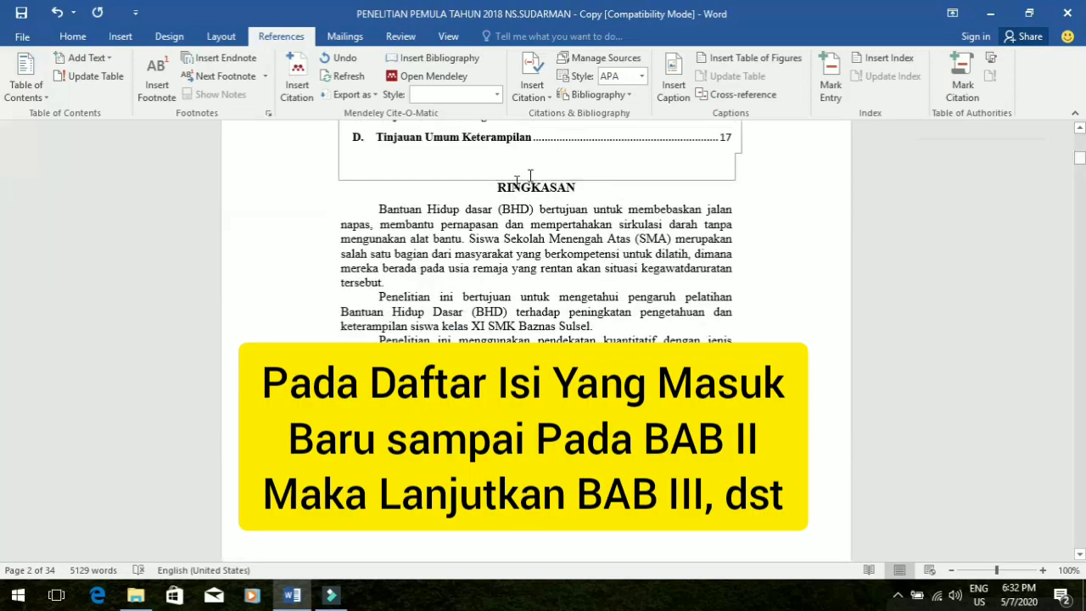
left_click_drag(1081, 163, 1078, 367)
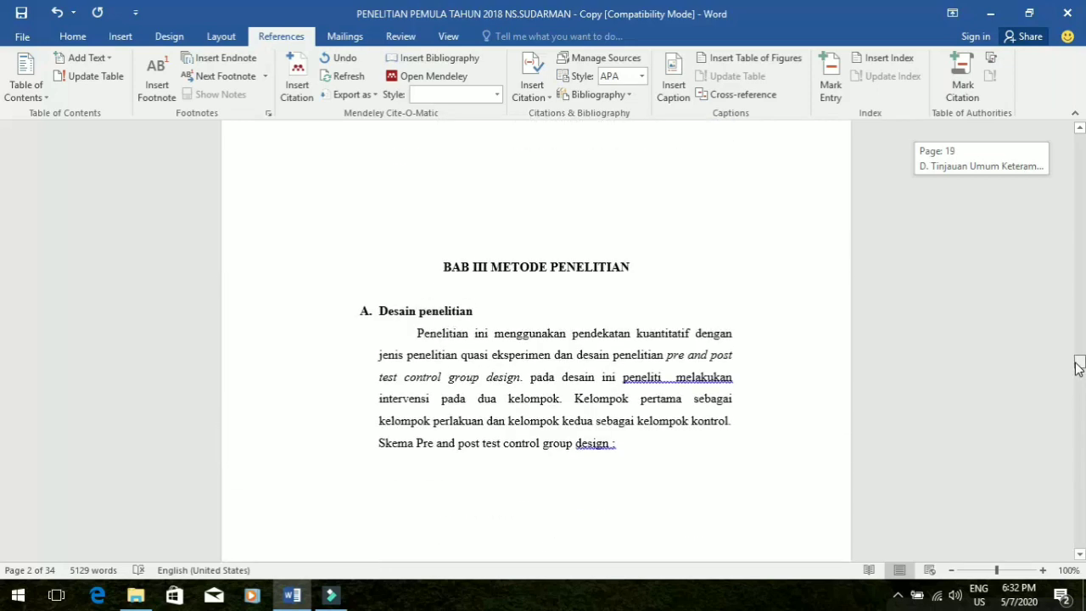
triple_click(636, 270)
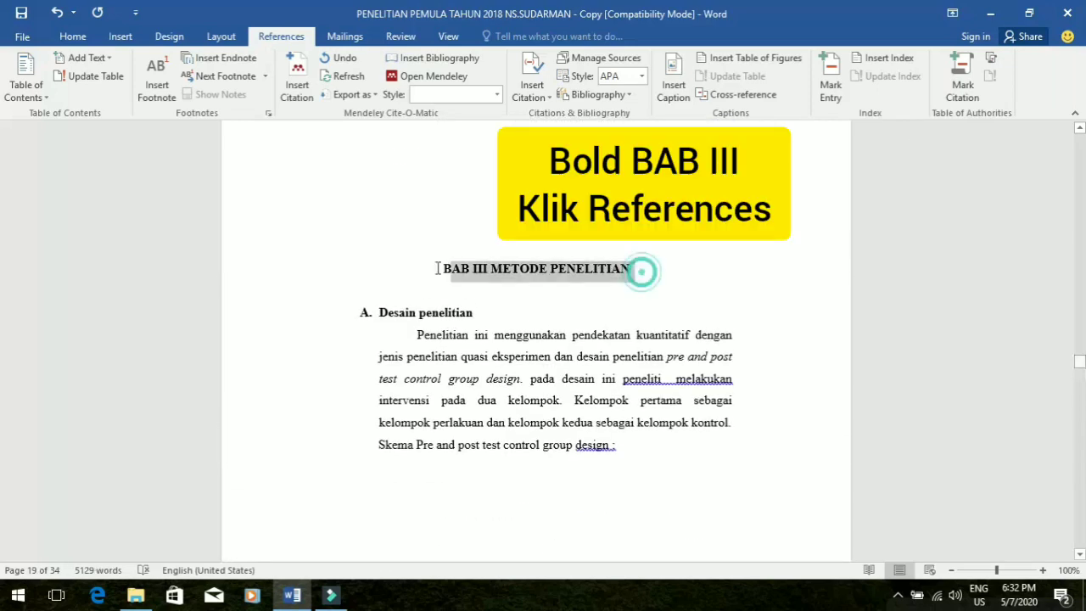
left_click(97, 61)
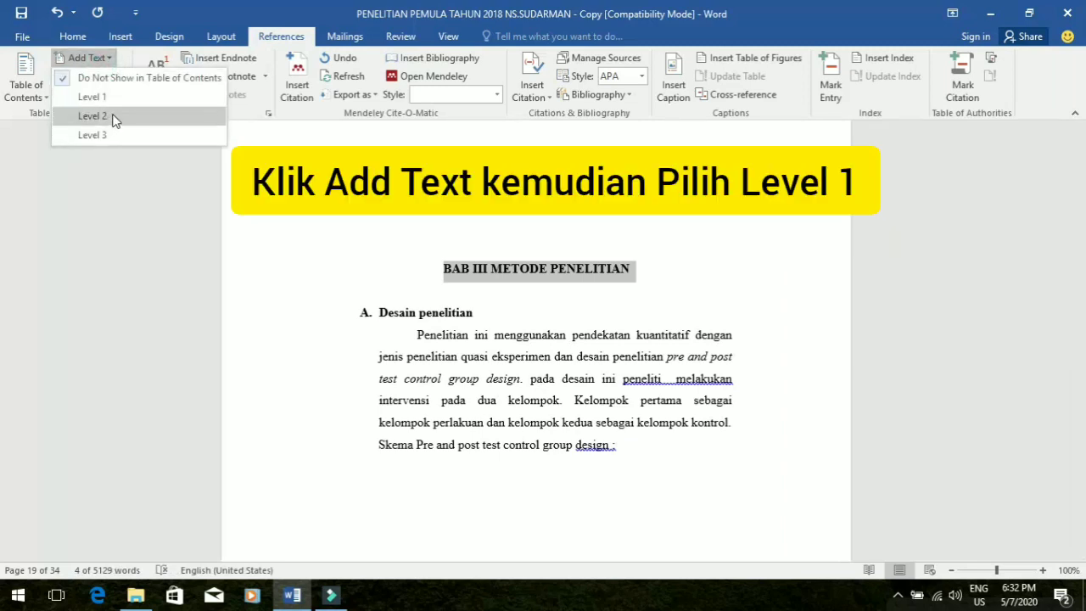
left_click(94, 97)
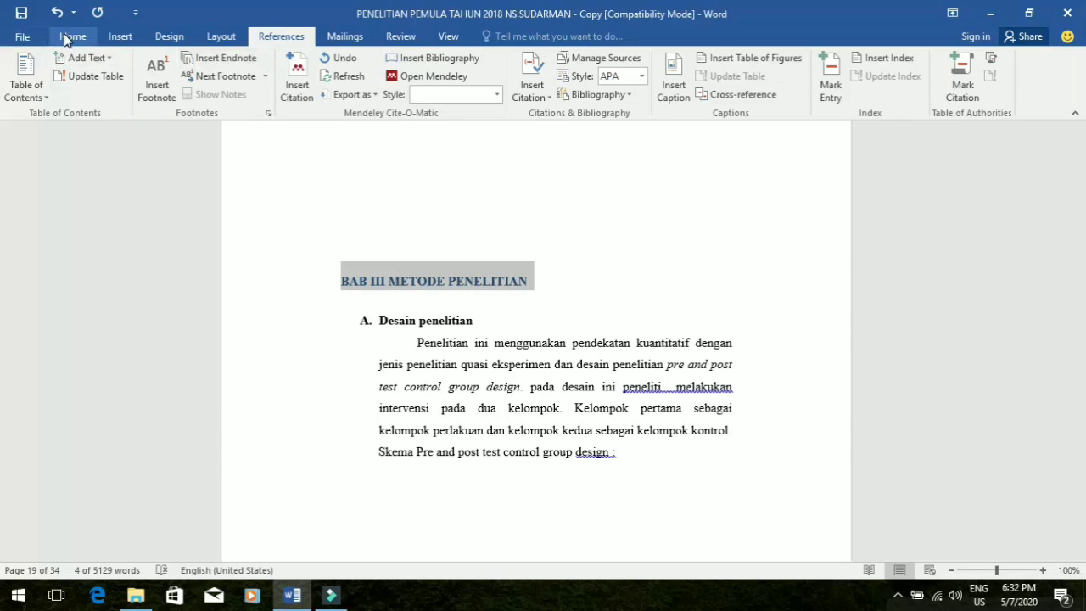
key("ctrl+e")
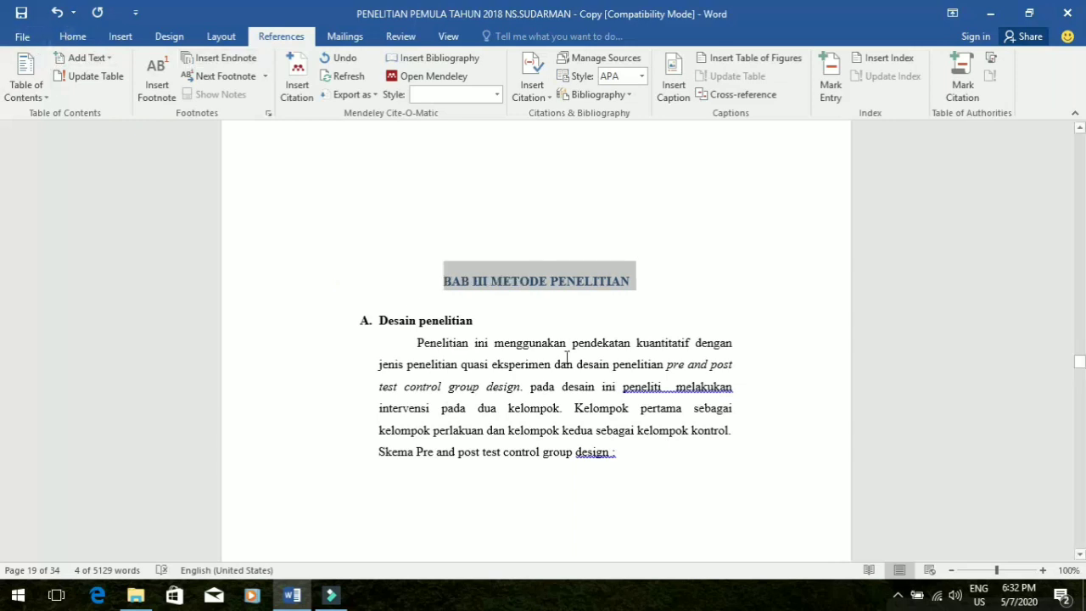
Step: Add the heading "Desain penelitian" to the table of contents as Level 2
left_click_drag(497, 325, 357, 322)
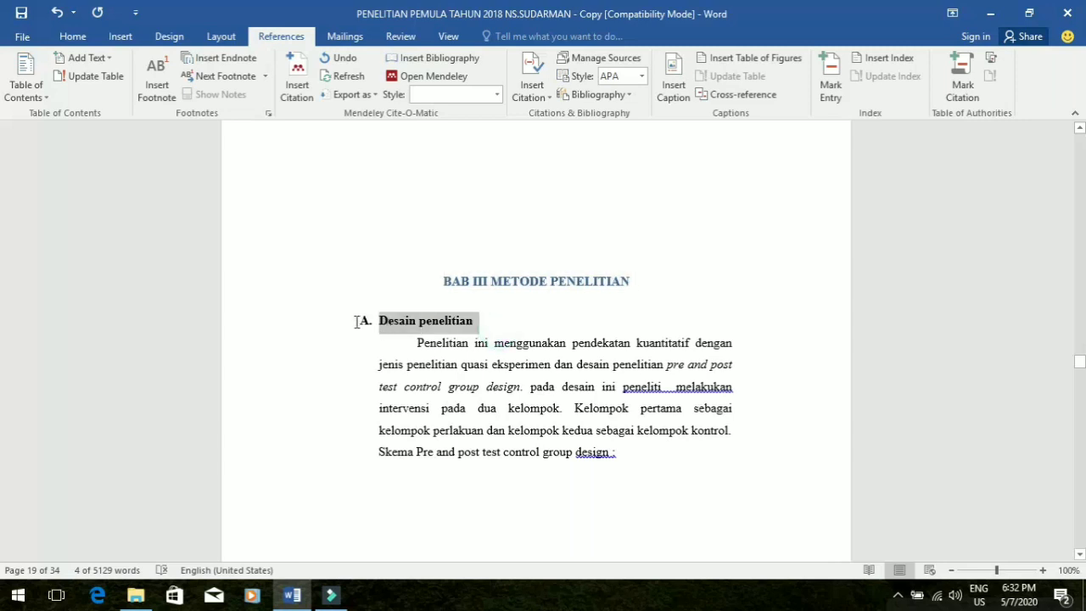
left_click(87, 60)
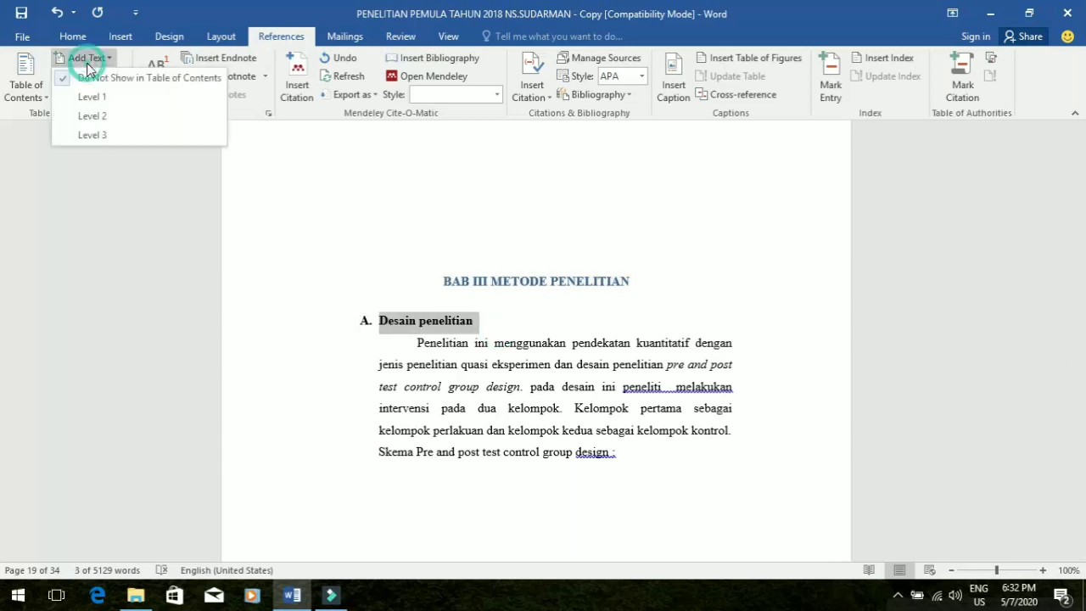
left_click(93, 115)
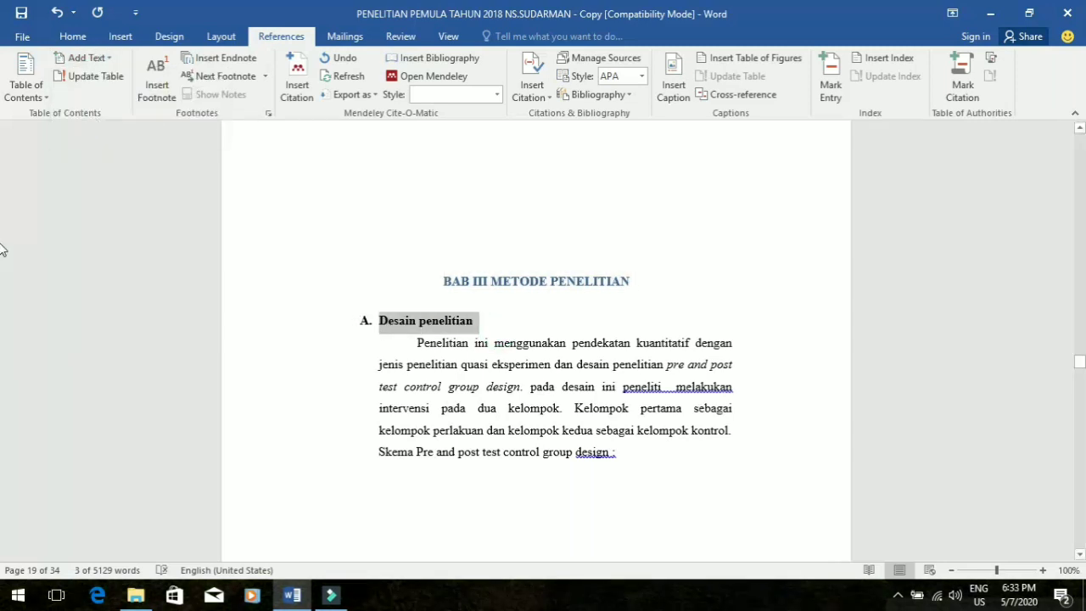
Step: Add the heading "Lokasi dan waktu penelitian" to the table of contents as Level 2
left_click_drag(1080, 369, 562, 509)
triple_click(542, 493)
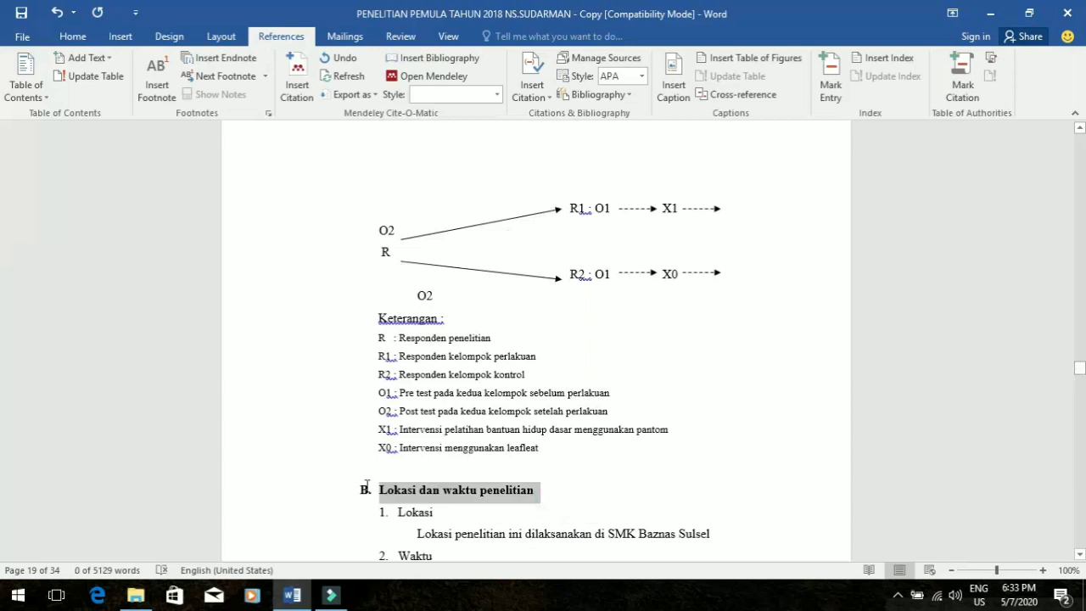
left_click(93, 60)
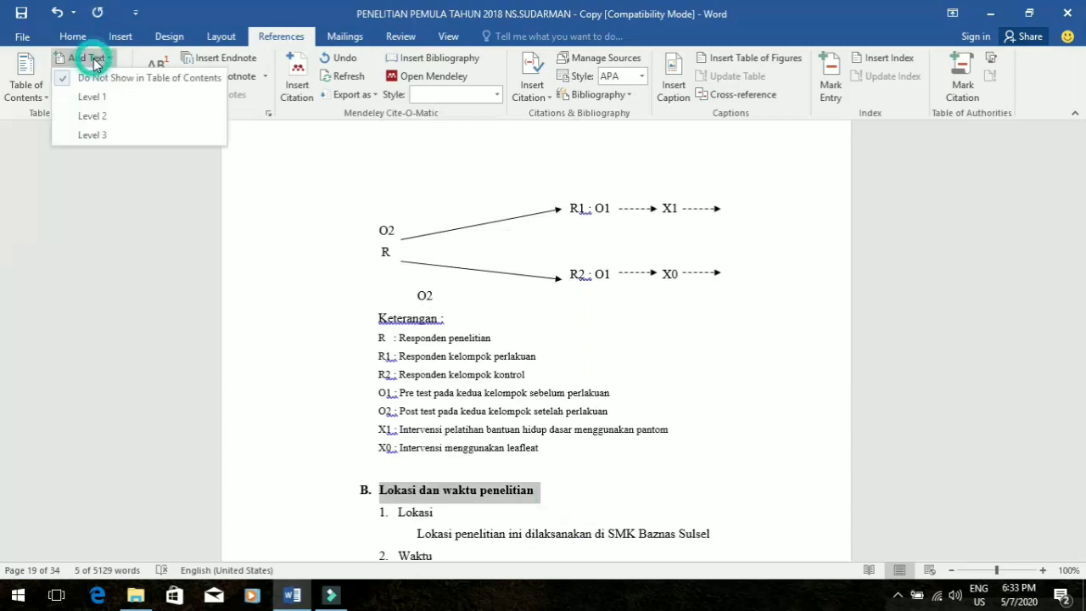
left_click(93, 116)
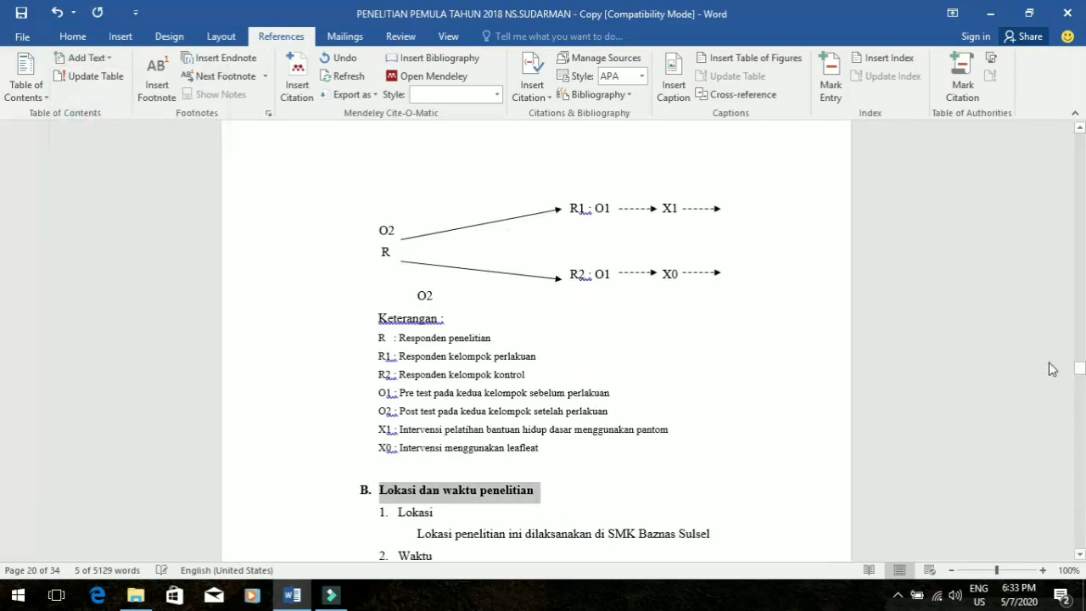
Step: Add the heading "Populasi dan Sampel" to the table of contents as Level 2
left_click_drag(1082, 374, 1083, 377)
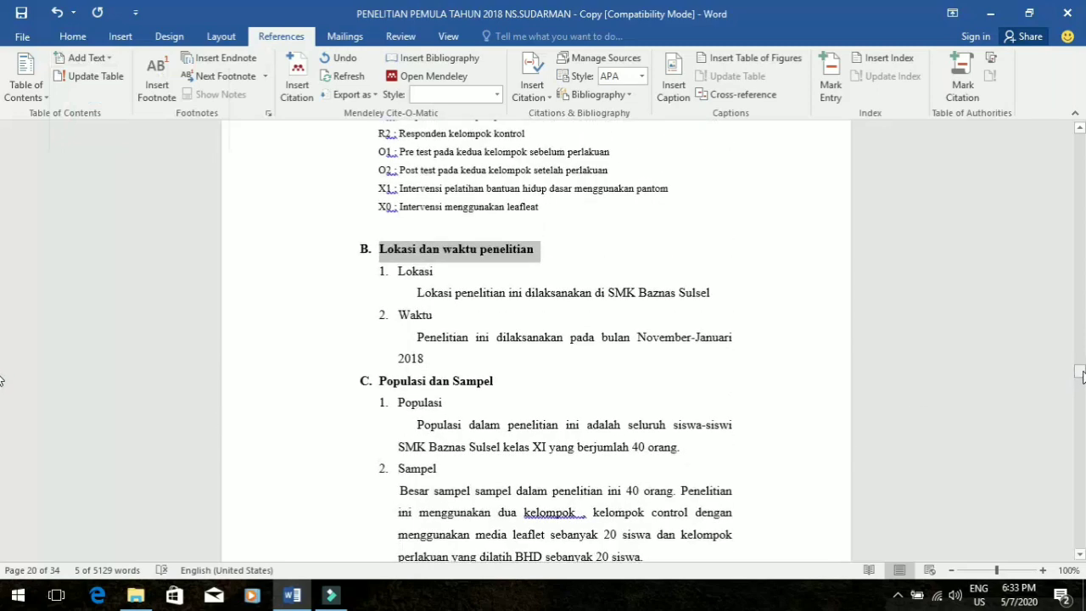
triple_click(532, 388)
left_click(84, 57)
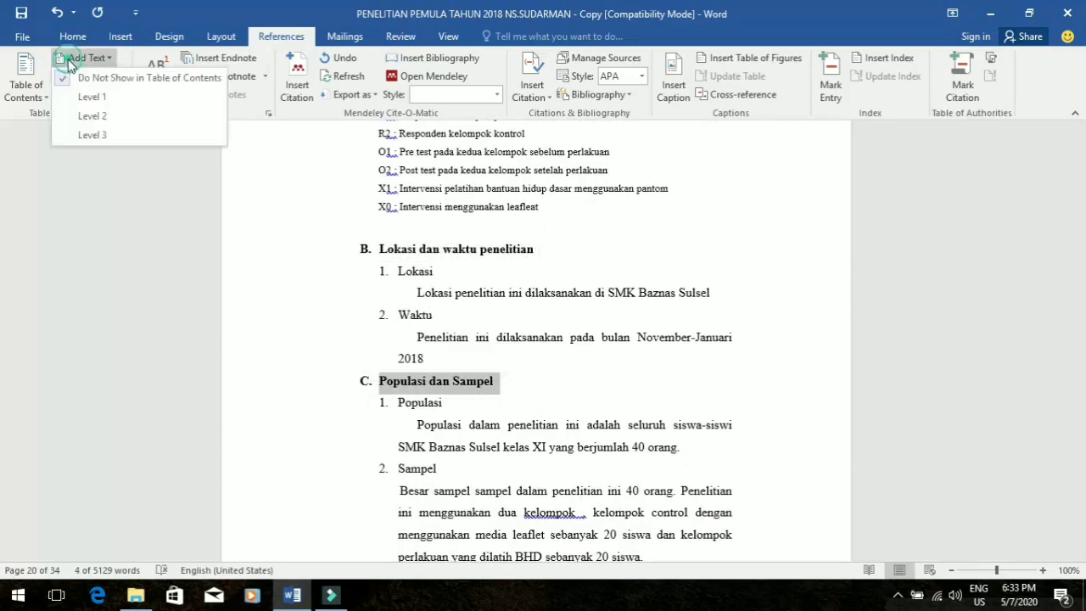
left_click(91, 116)
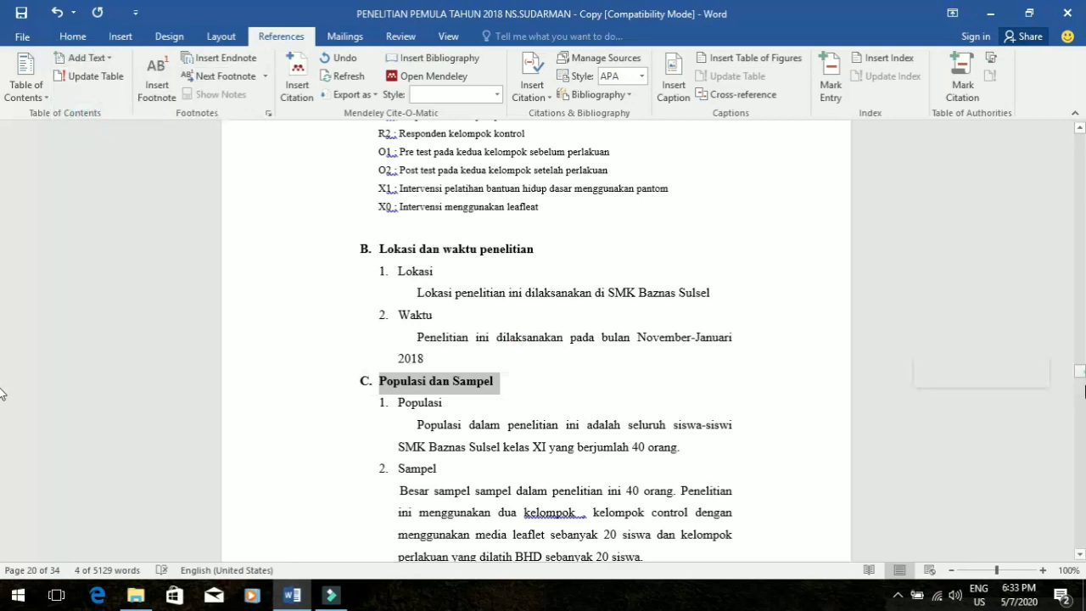
Step: Add the heading "Instrumen penelitian" to the table of contents as Level 2
left_click_drag(1084, 391, 1083, 396)
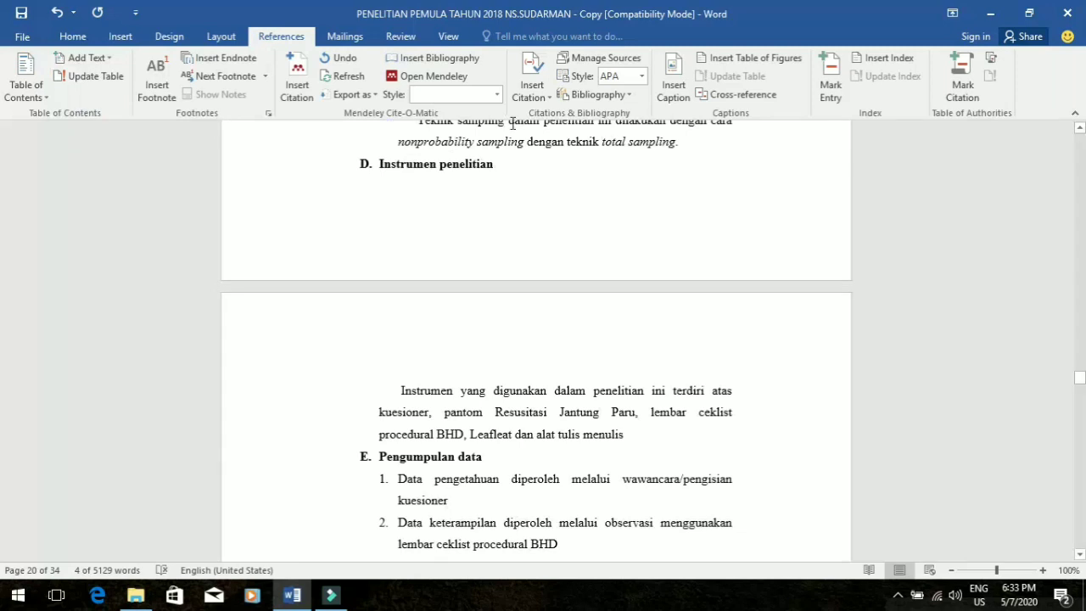
left_click_drag(504, 167, 397, 164)
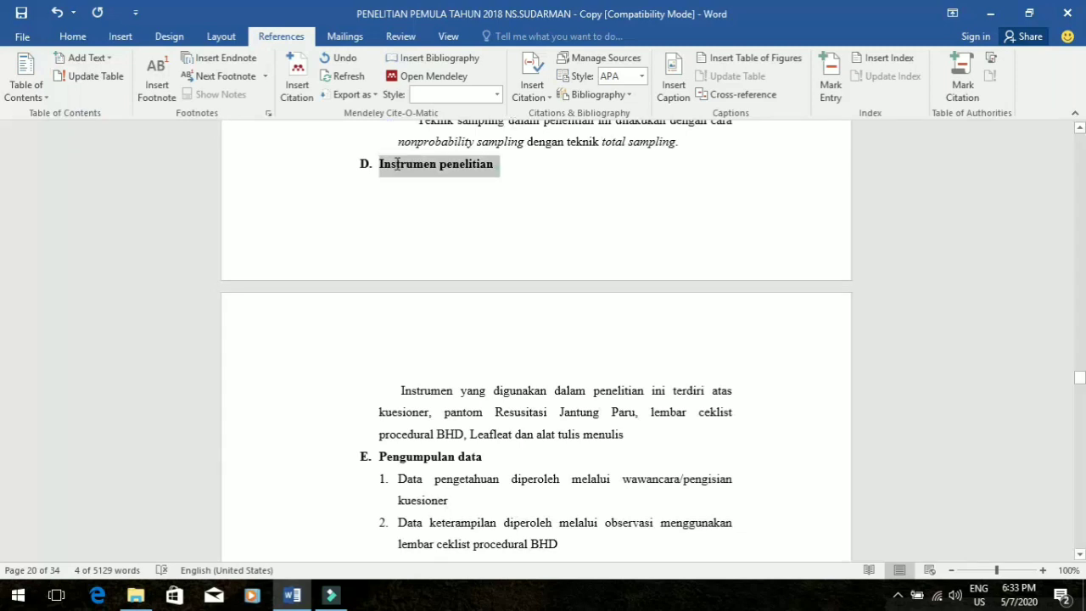
left_click(84, 57)
left_click(106, 116)
Step: Add the heading "Pengumpulan data" to the table of contents as Level 2
left_click_drag(492, 463, 321, 458)
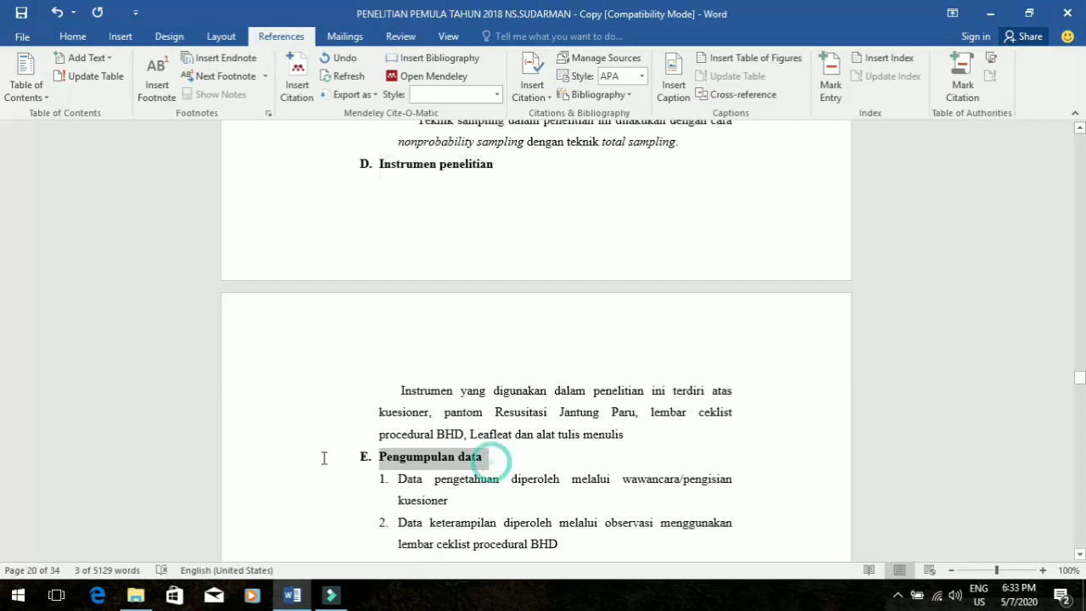
left_click(83, 59)
left_click(106, 116)
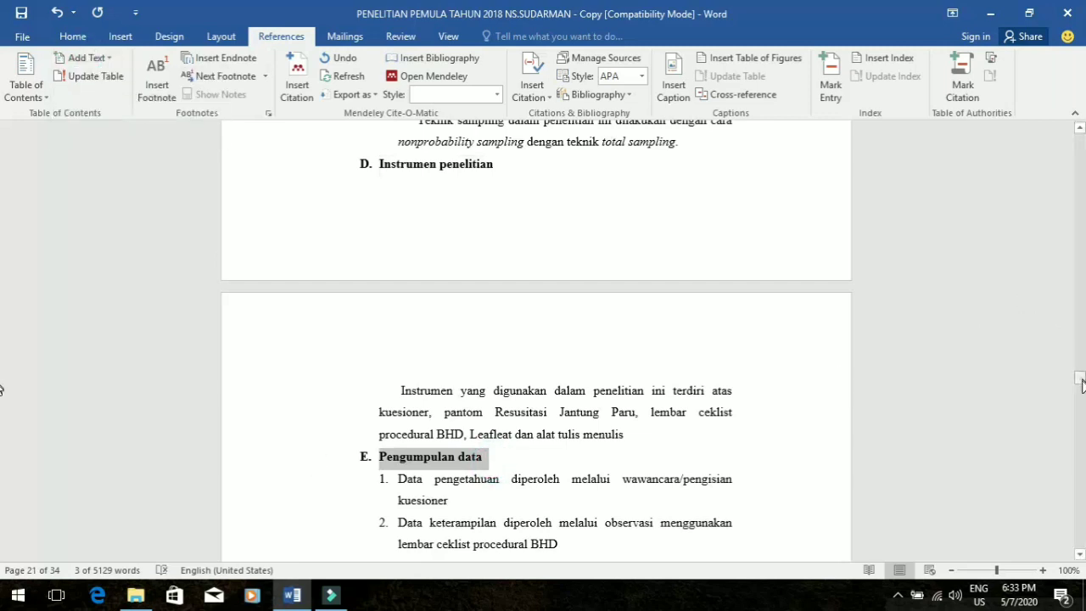
Step: Add the heading "Pengolahan dan Analisis Data" to the table of contents as Level 2
left_click_drag(1081, 384, 1081, 389)
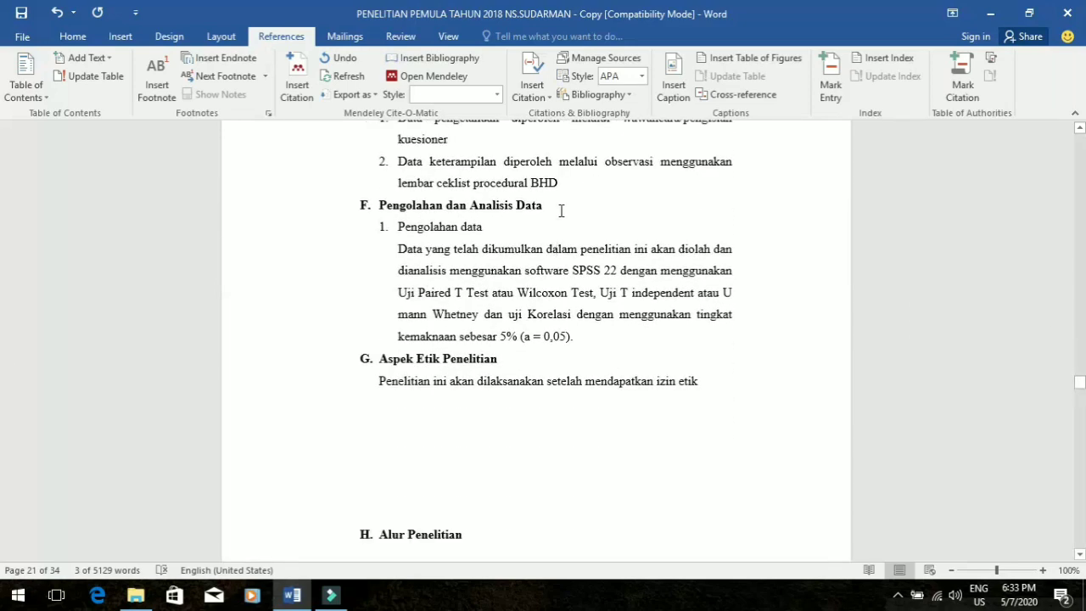
left_click_drag(561, 210, 310, 201)
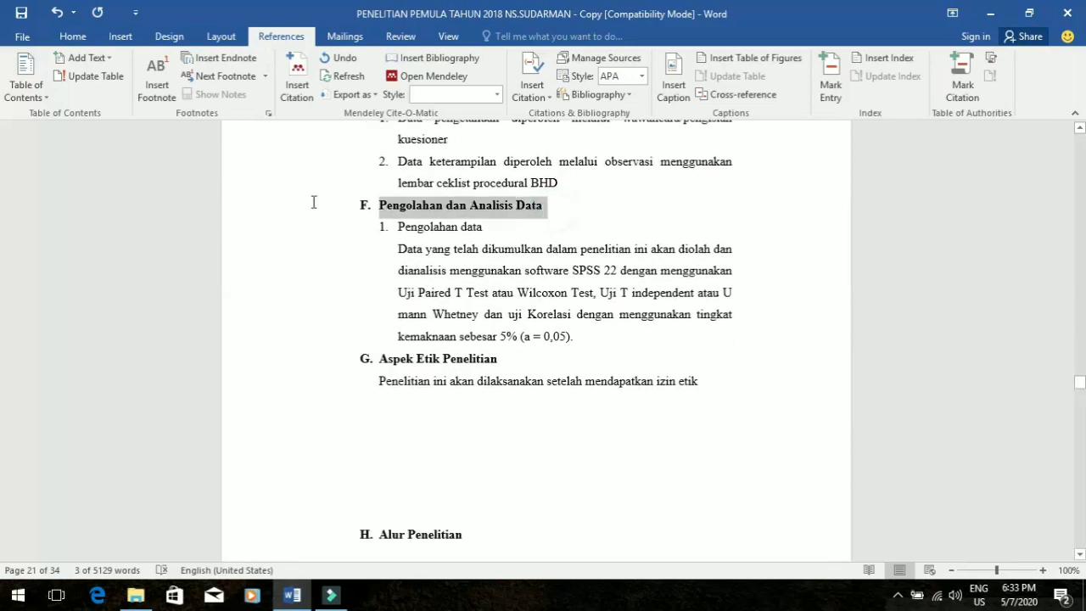
left_click(88, 58)
left_click(110, 114)
Step: Add the heading "Aspek Etik Penelitian" to the table of contents as Level 2
left_click_drag(505, 360, 353, 359)
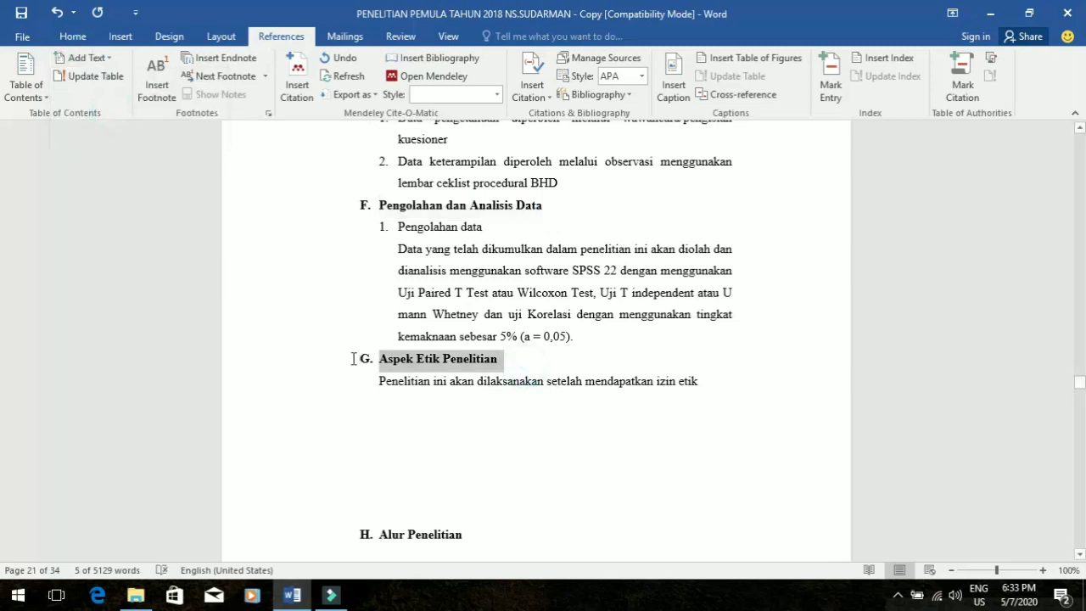
left_click(88, 58)
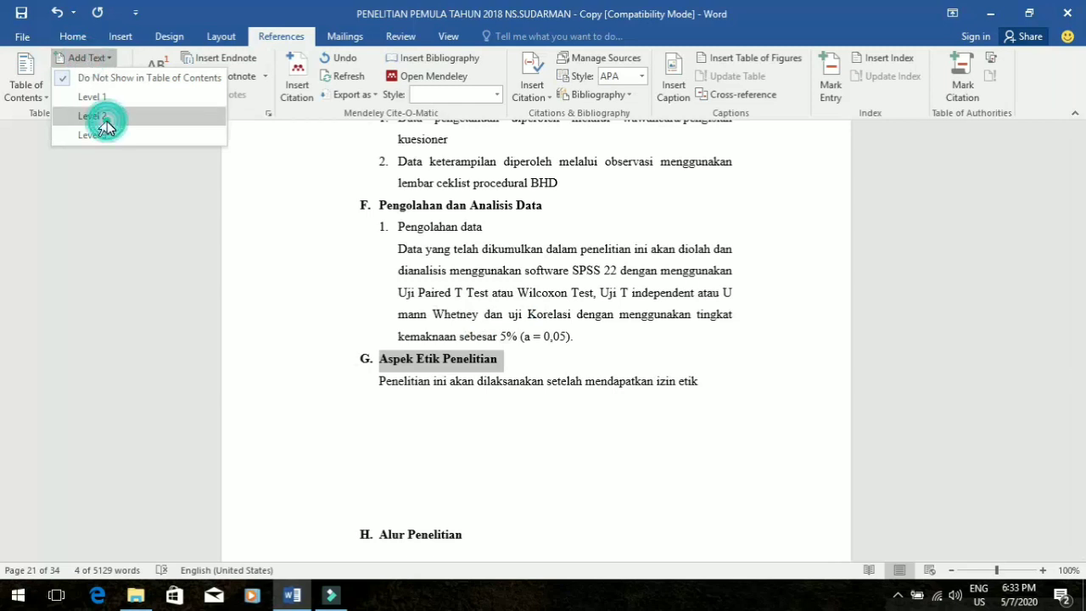
left_click(106, 116)
Step: Add the heading "Alur Penelitian" to the table of contents as Level 2
left_click_drag(476, 537, 351, 531)
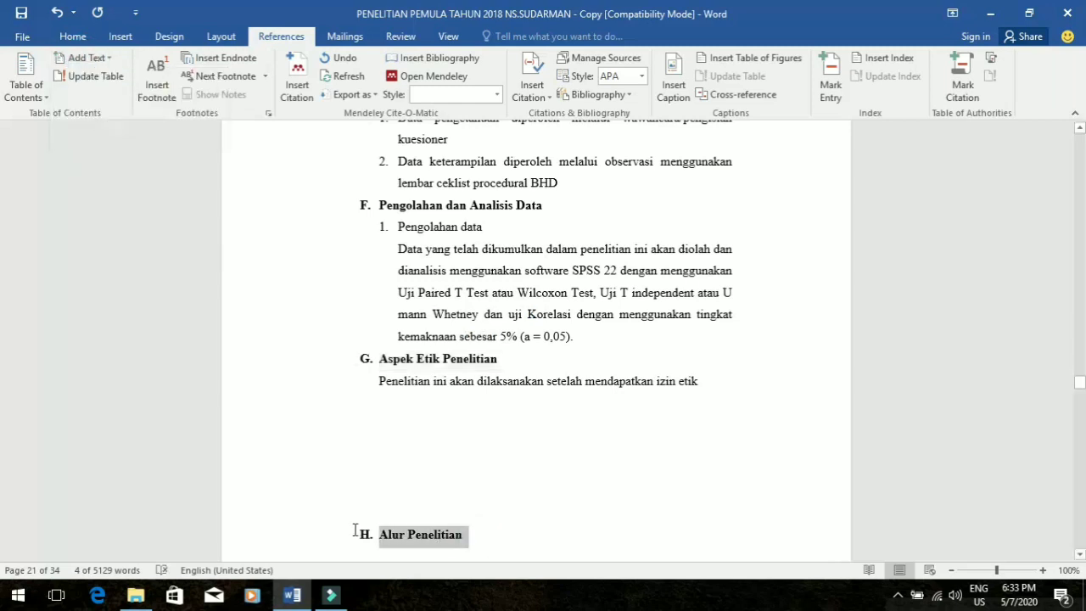
left_click(100, 57)
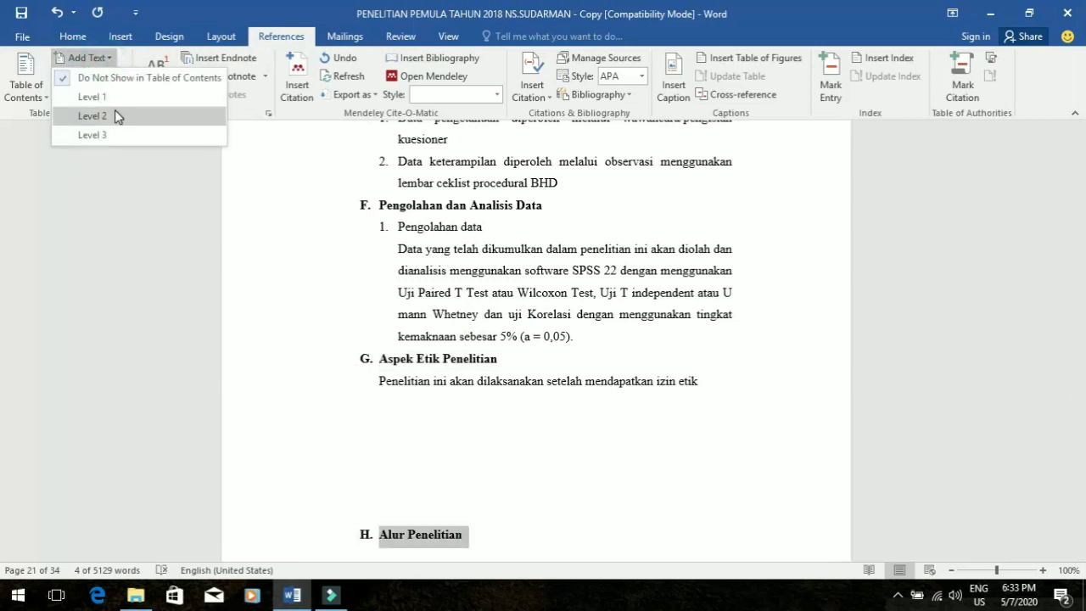
left_click(114, 112)
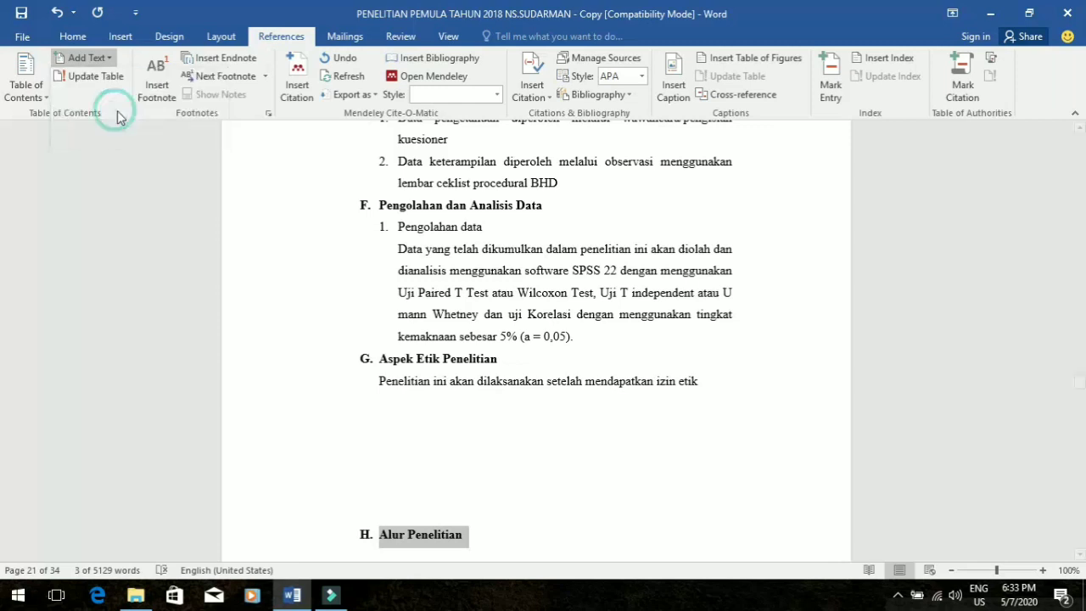
Step: Return to the table of contents before "RINGKASAN" and select it at its "DAFTAR ISI" title
left_click(1082, 392)
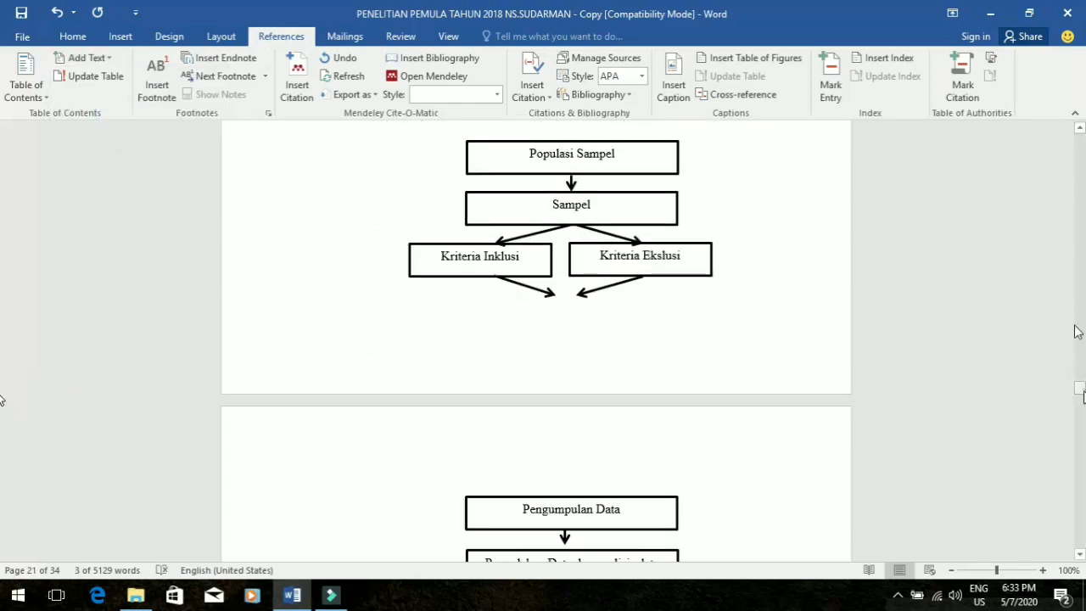
left_click_drag(1079, 389, 1081, 161)
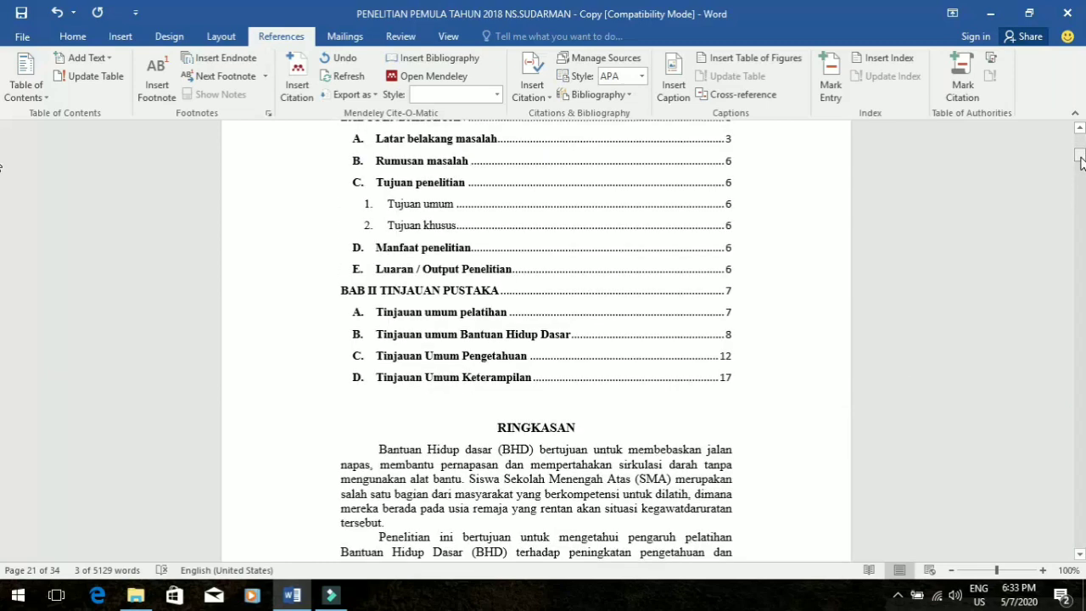
left_click(597, 412)
left_click(370, 290)
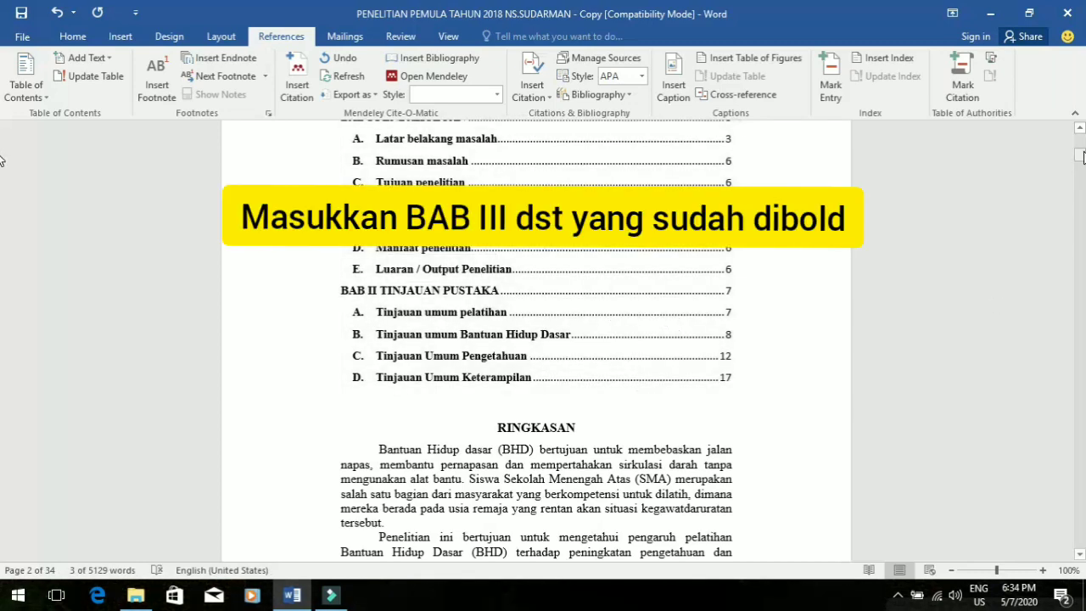
left_click_drag(1083, 157, 1082, 153)
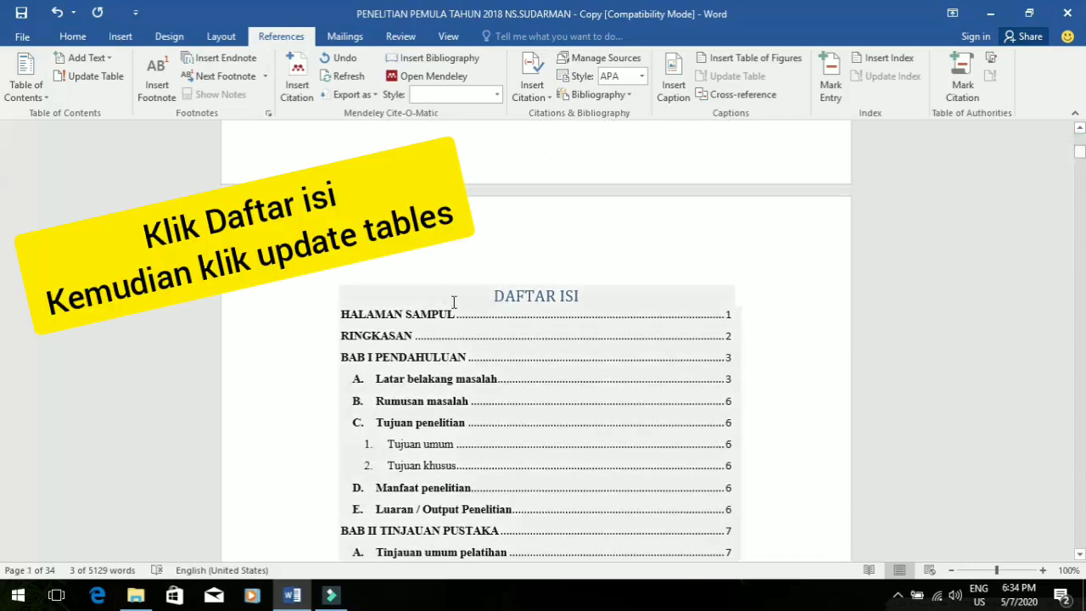
left_click(454, 302)
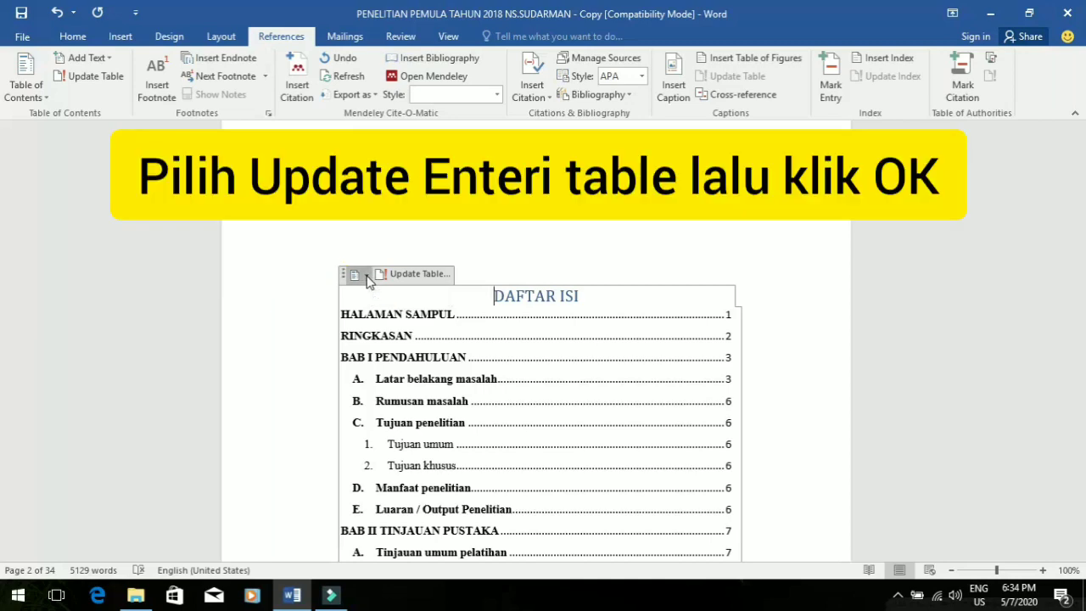
left_click(366, 276)
left_click(392, 275)
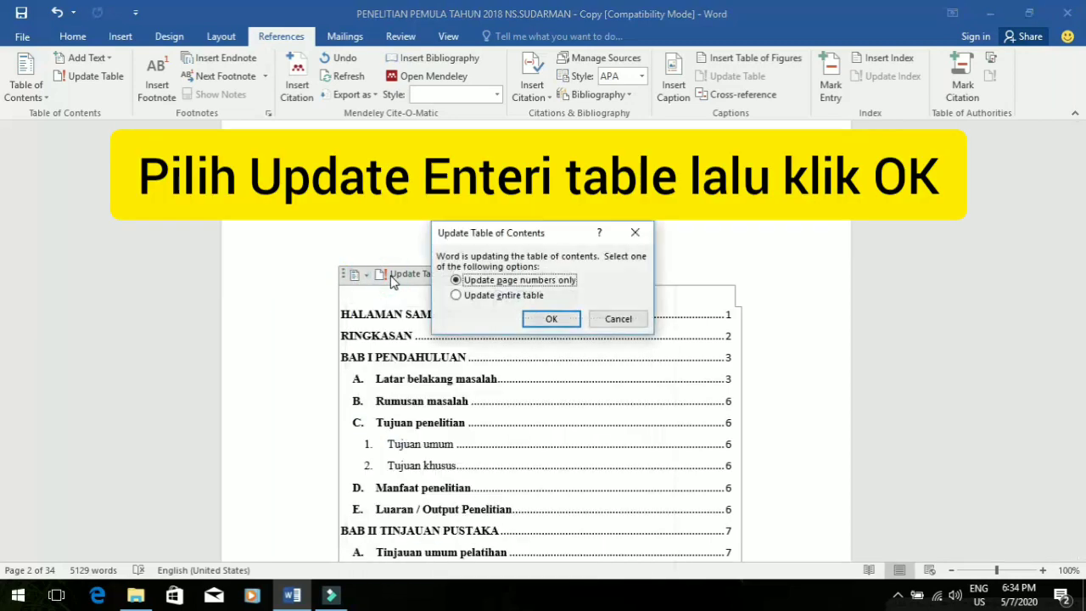
left_click(628, 318)
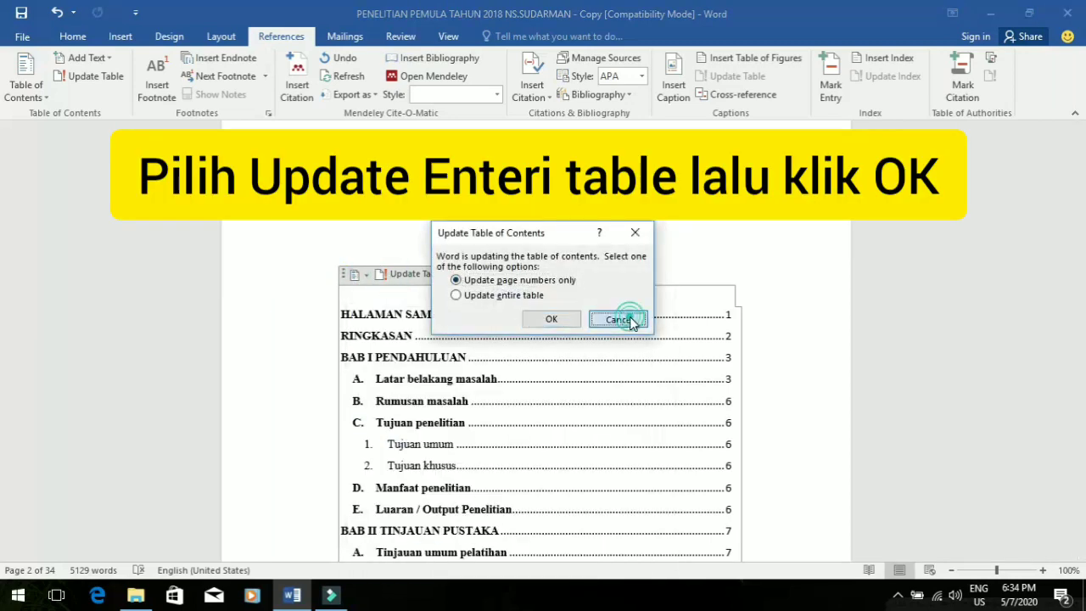
Step: Update the entire "DAFTAR ISI" table so it includes the newly added BAB III headings
left_click(396, 282)
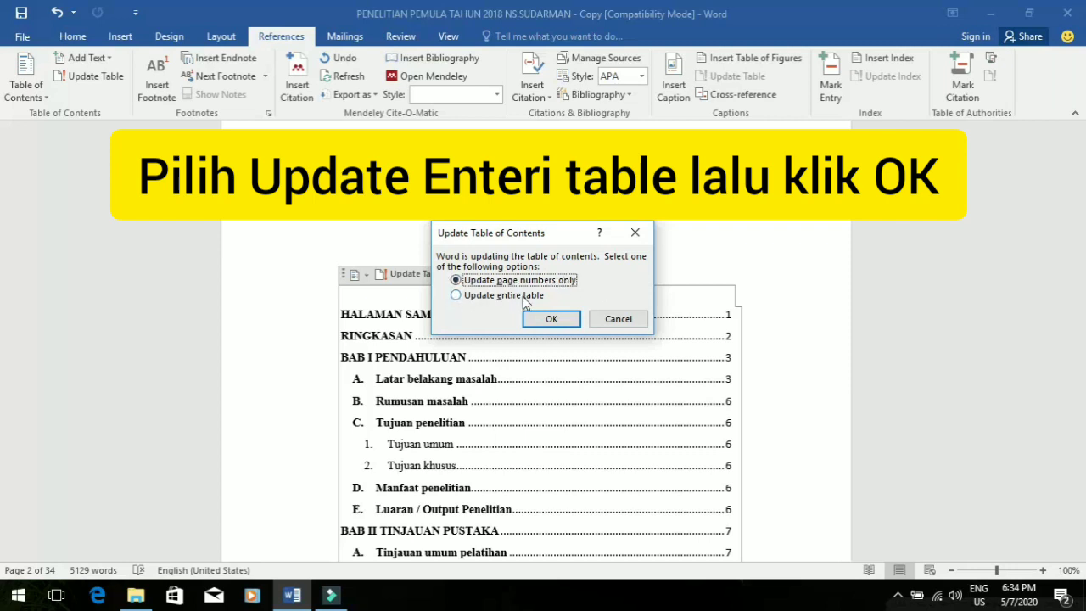
left_click(456, 297)
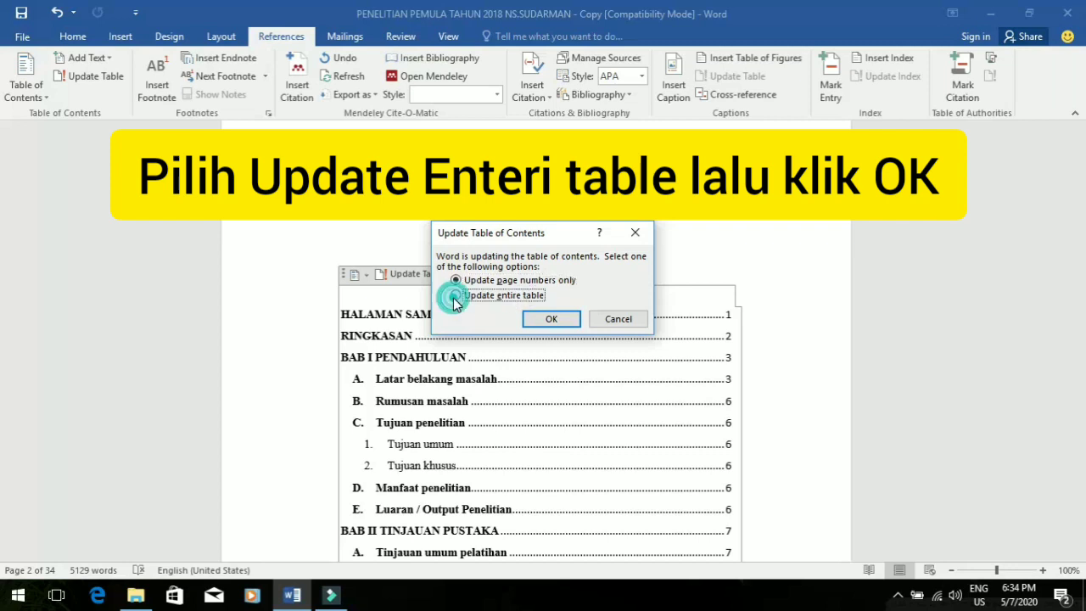
left_click(556, 325)
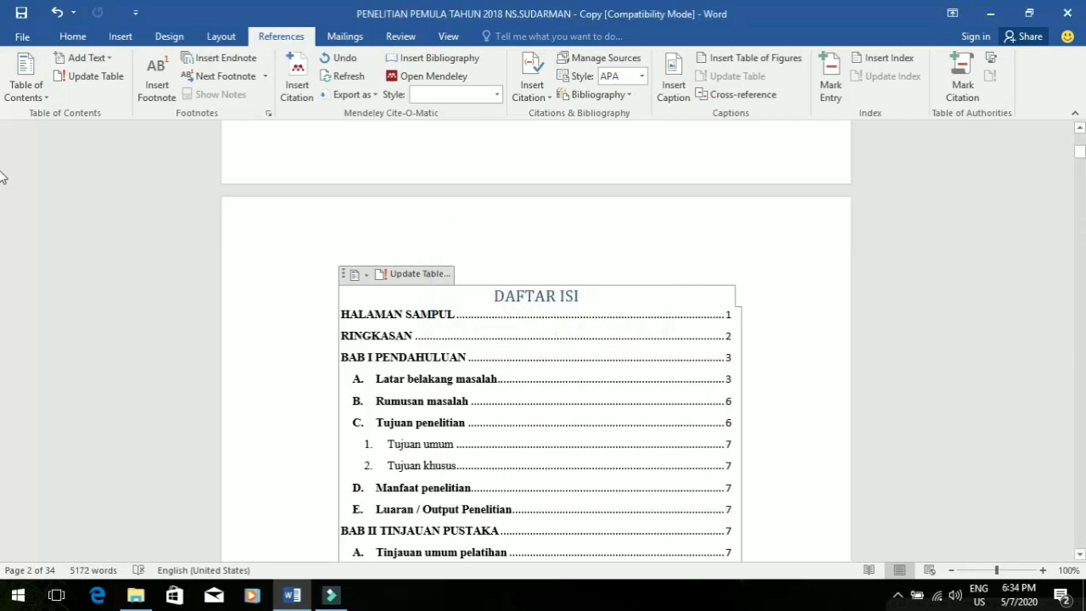
left_click_drag(1080, 155, 1080, 155)
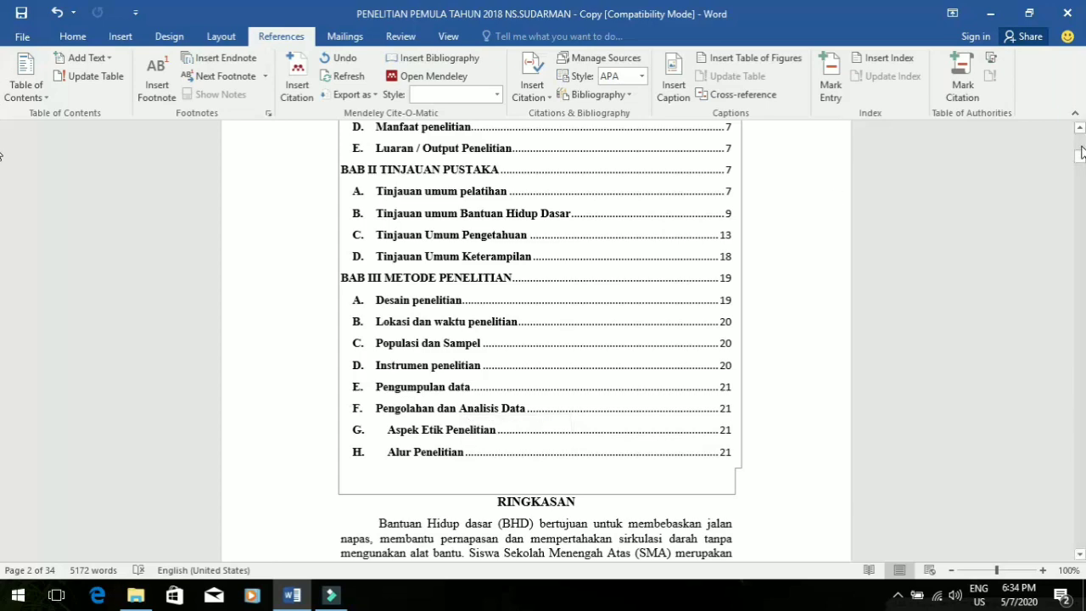
Step: Add the heading "BAB IV BIAYA DAN JADWAL PENELITIAN" to the table of contents as Level 1 and centre it
left_click_drag(1082, 161, 1073, 409)
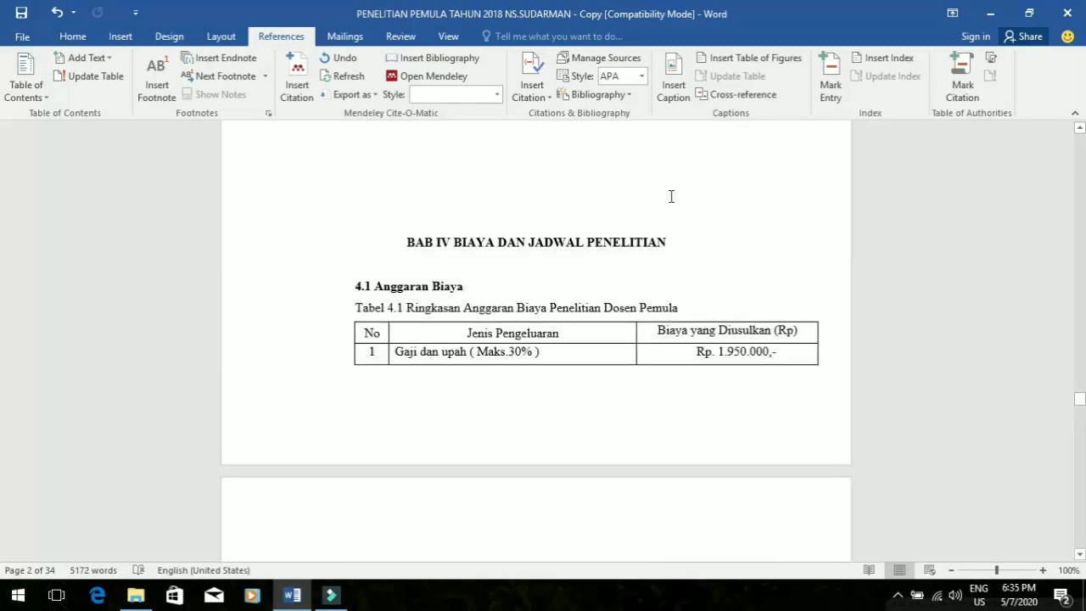
left_click_drag(673, 246, 388, 240)
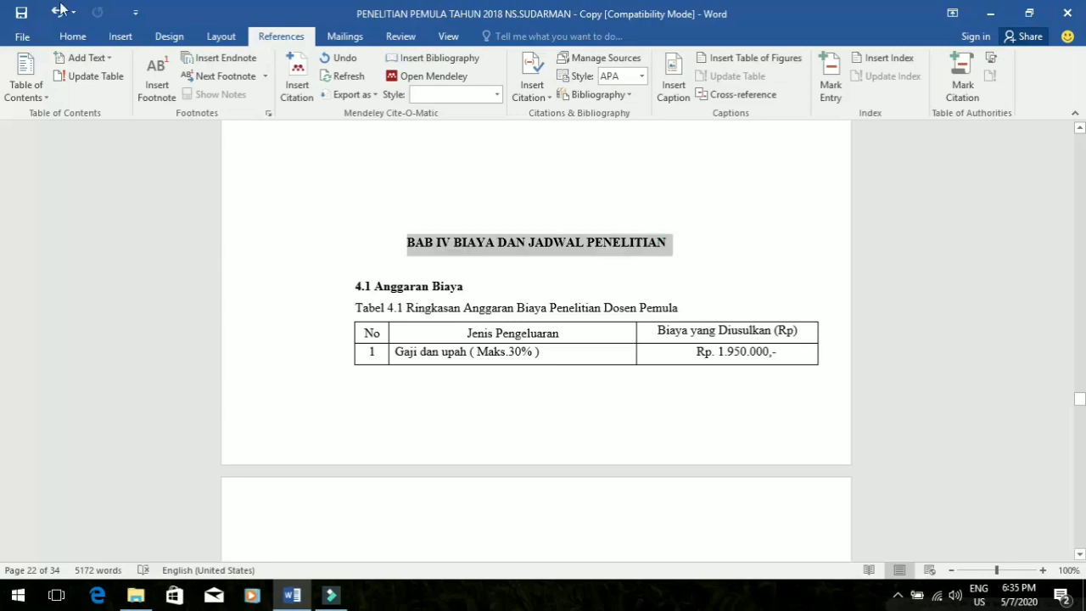
left_click(85, 64)
left_click(90, 96)
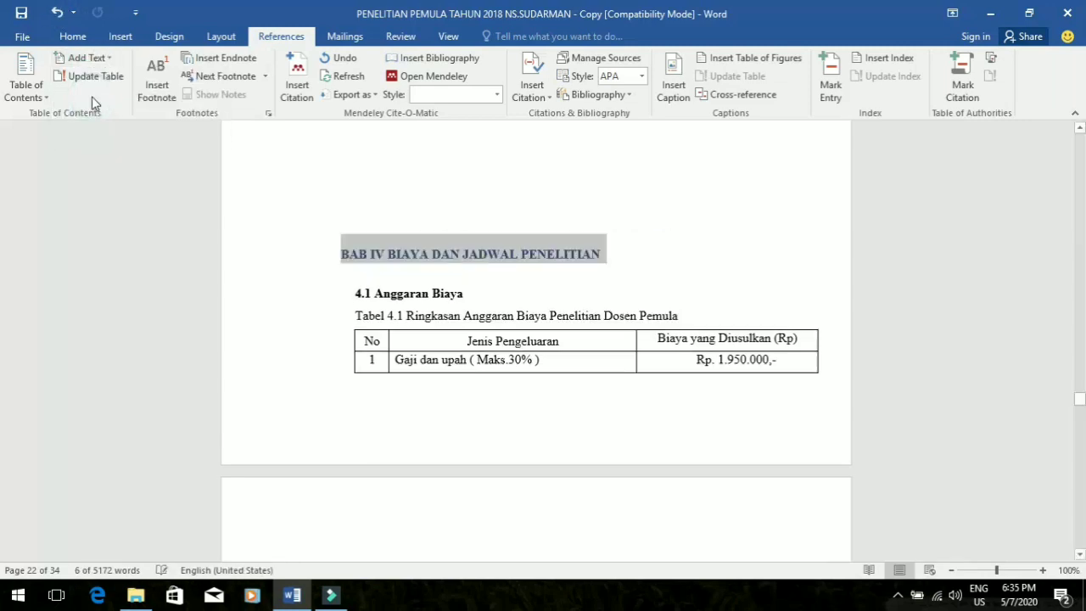
key("ctrl+e")
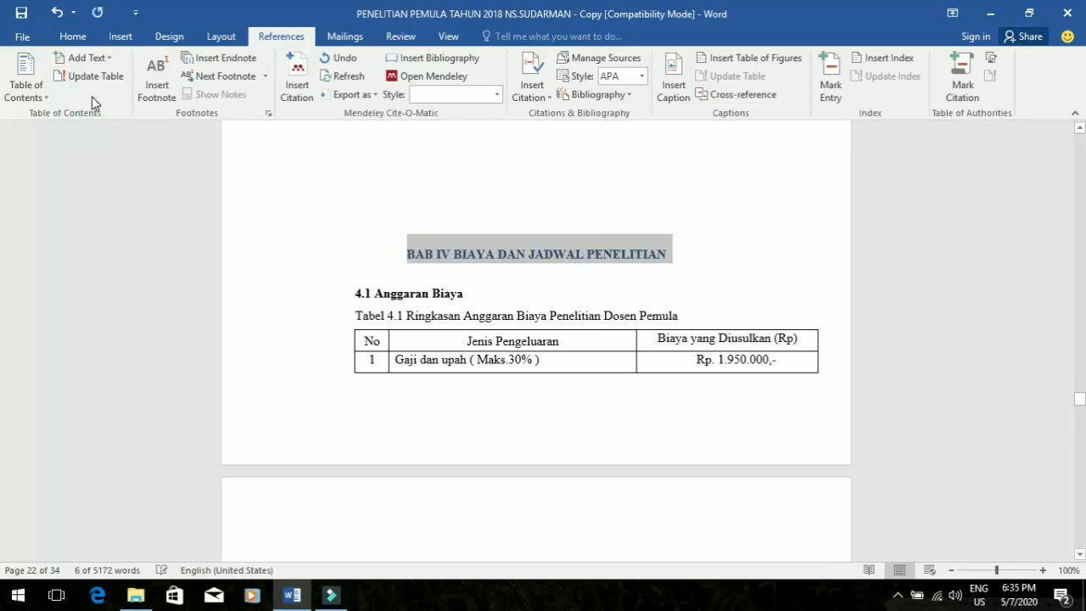
Step: Add the heading "4.1 Anggaran Biaya" to the table of contents as Level 2
left_click_drag(475, 293, 355, 294)
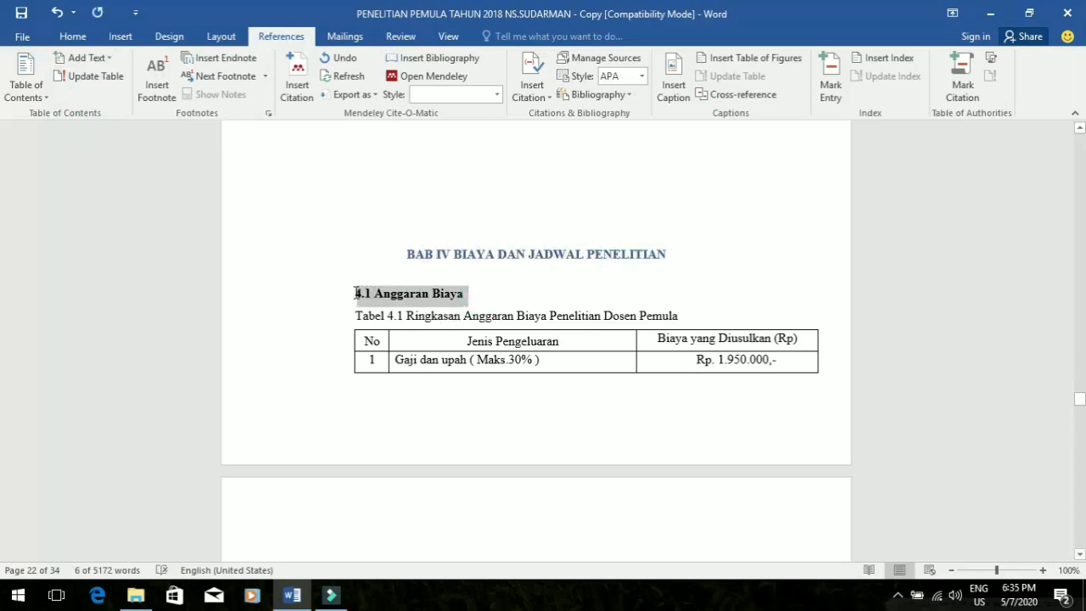
left_click(100, 58)
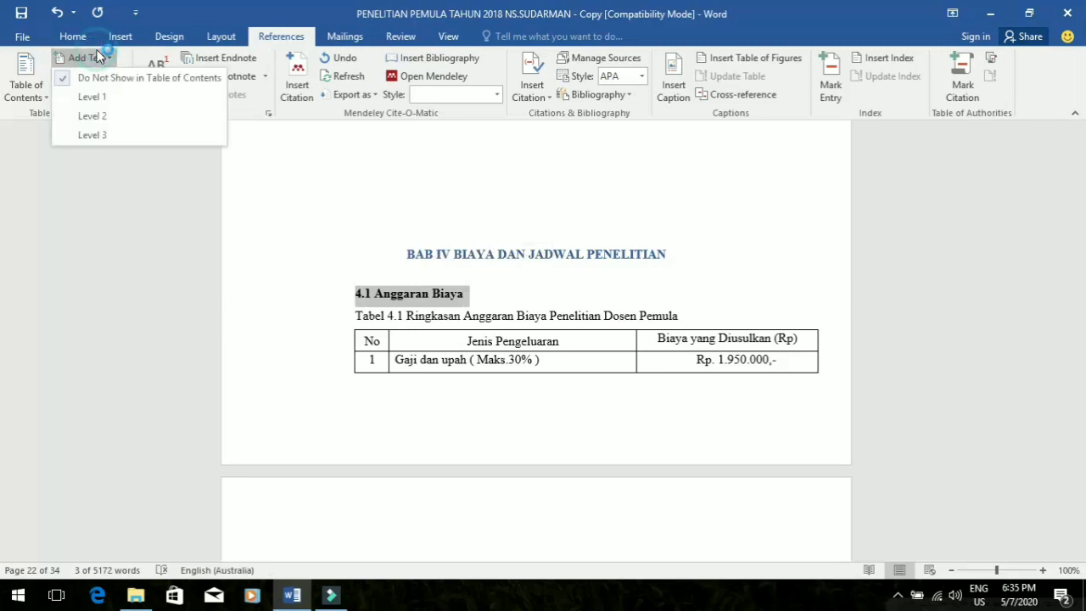
left_click(103, 117)
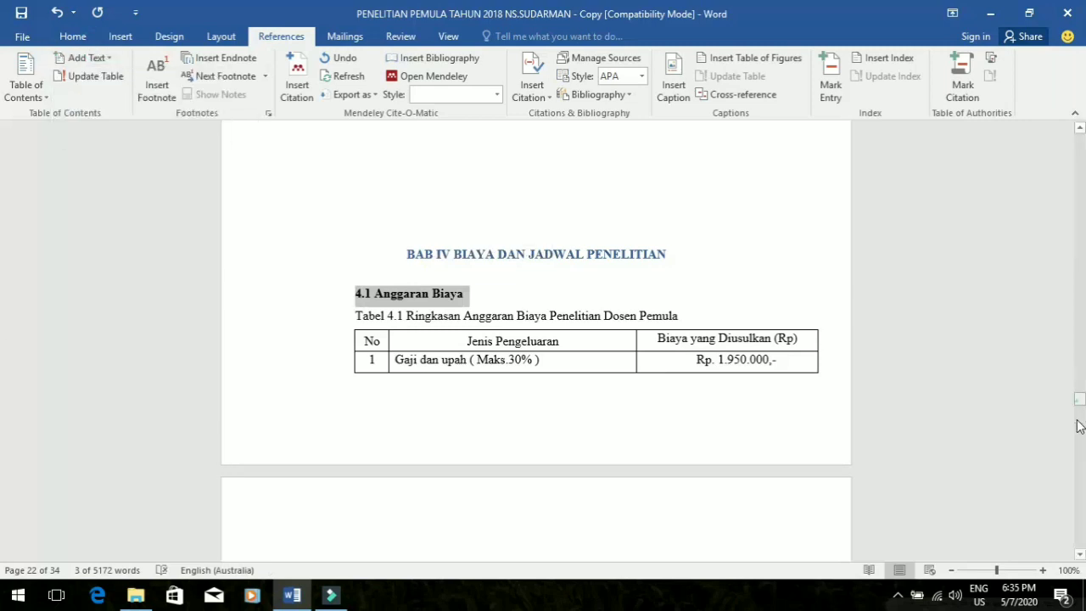
Step: Add the heading "4.2 Jadwal Penelitian" to the table of contents as Level 2
mouse_move(1079, 401)
left_mouse_down()
mouse_move(1080, 472)
mouse_move(1079, 406)
left_mouse_up()
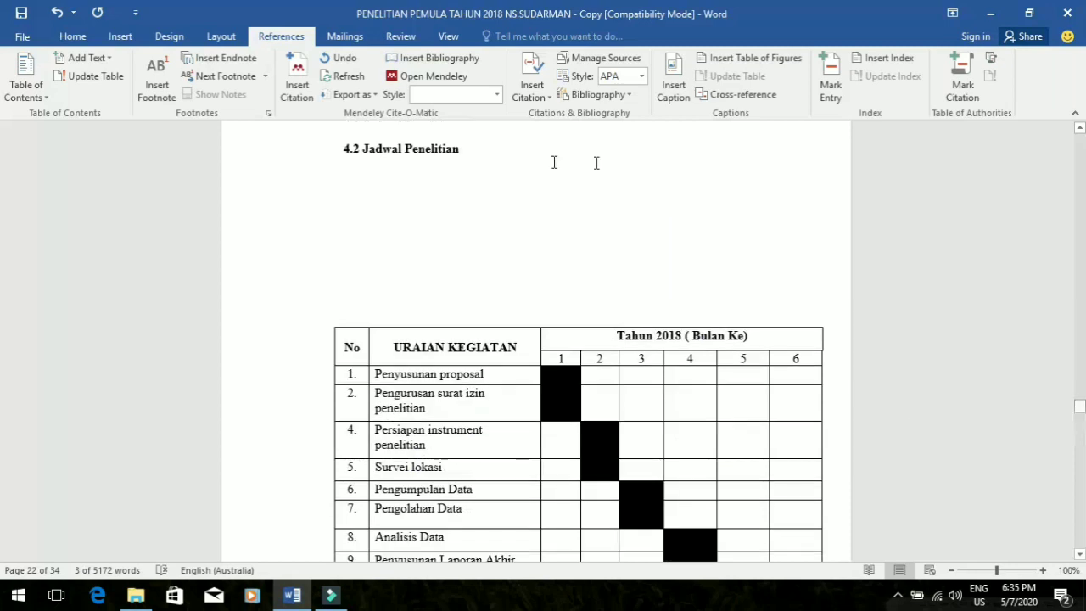
left_click(314, 161)
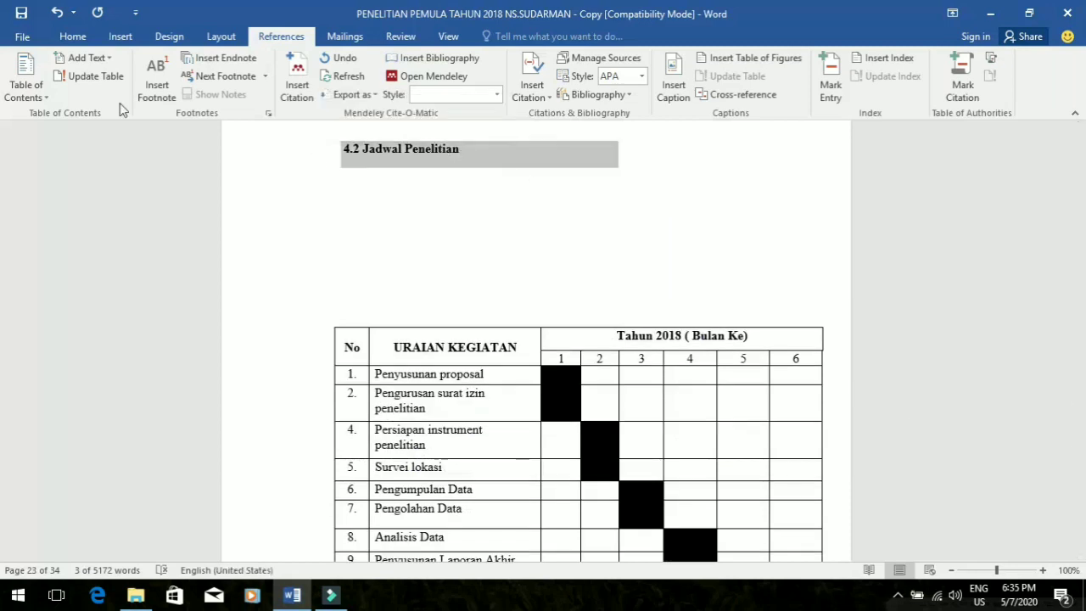
left_click(94, 58)
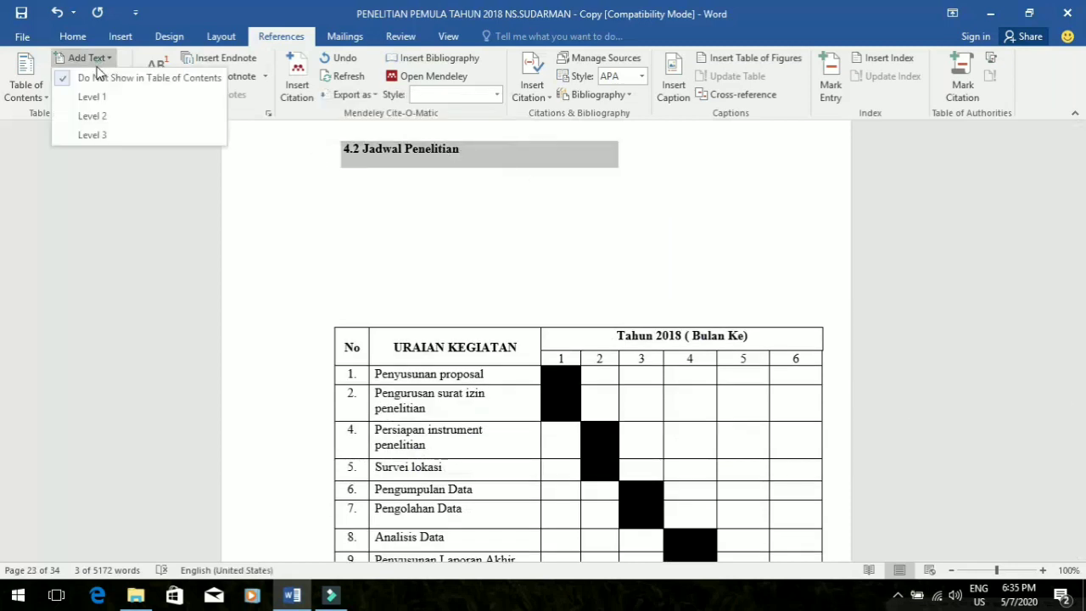
left_click(108, 119)
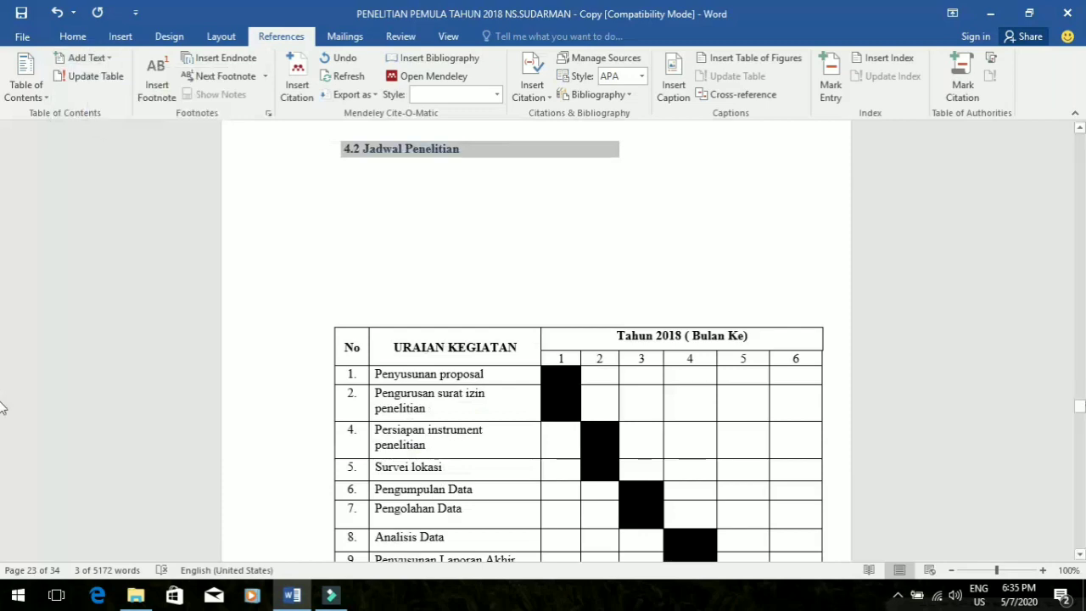
Step: Add the heading "DAFTAR PUSTAKA" to the table of contents as Level 1 and centre it
left_click_drag(1079, 405, 1079, 415)
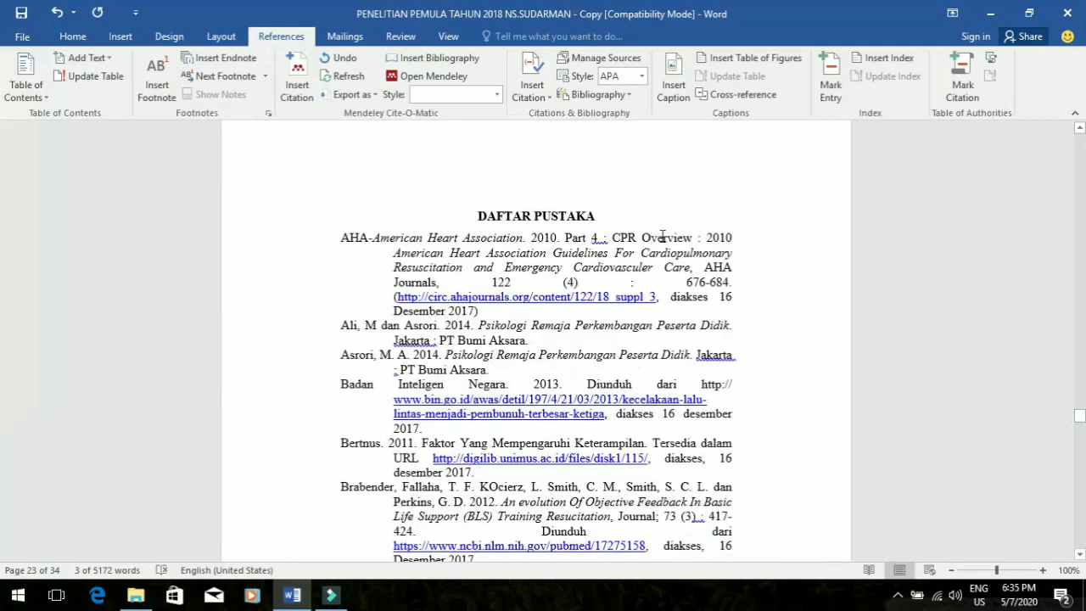
left_click_drag(597, 216, 495, 216)
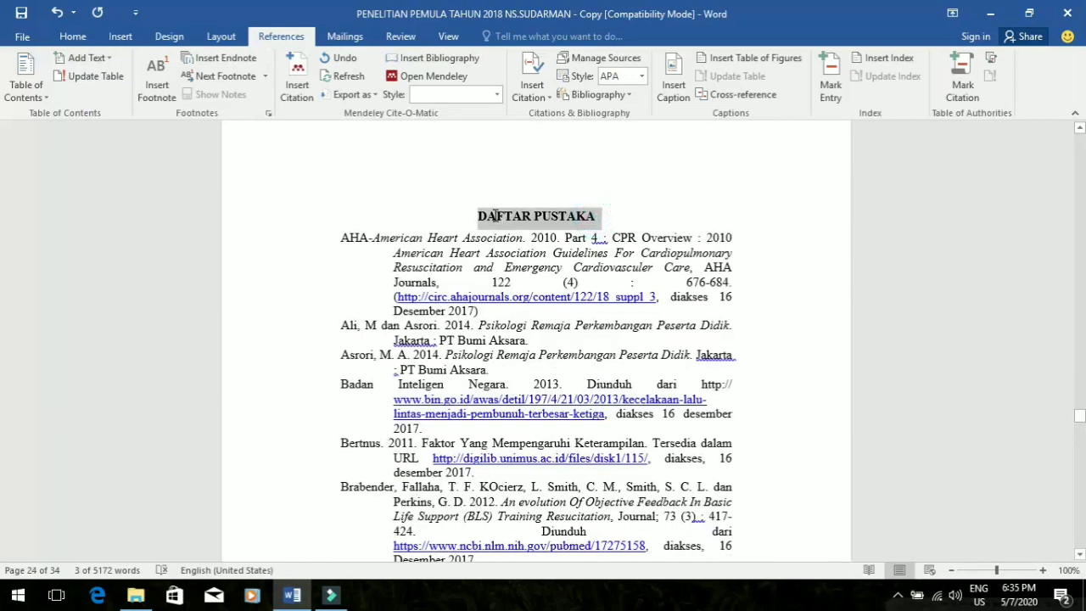
left_click(111, 59)
left_click(113, 99)
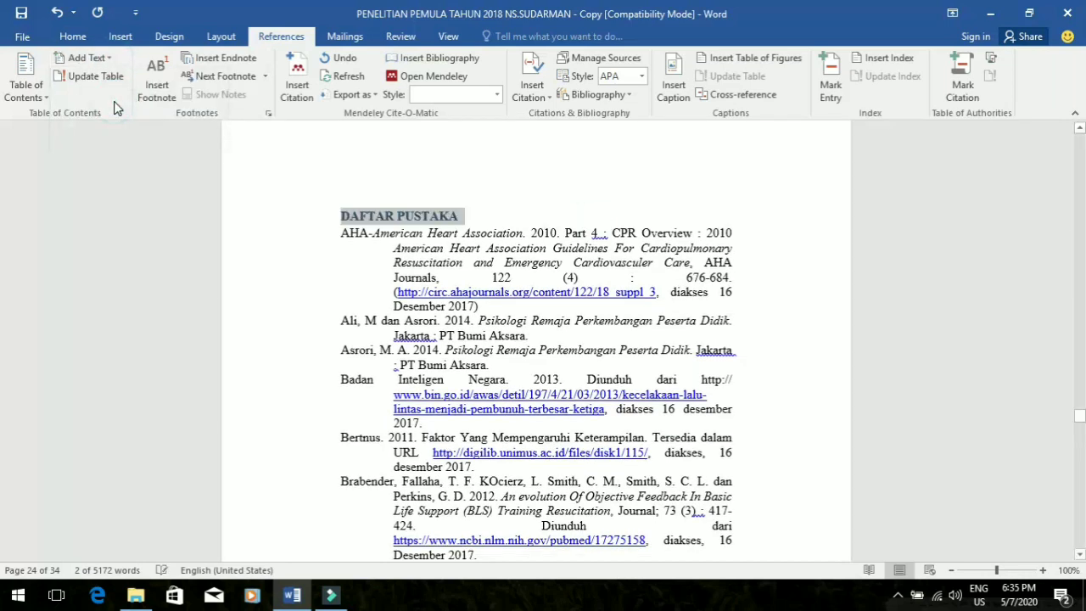
key("ctrl+e")
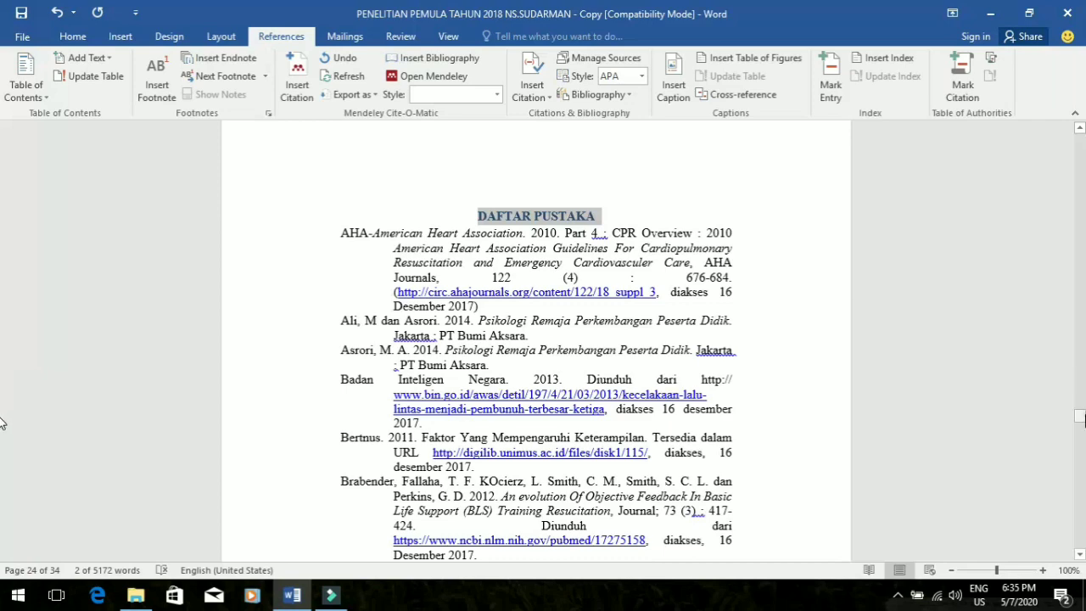
Step: Update the entire "DAFTAR ISI" table of contents, including its entries and page numbers
left_click_drag(1080, 416, 1082, 152)
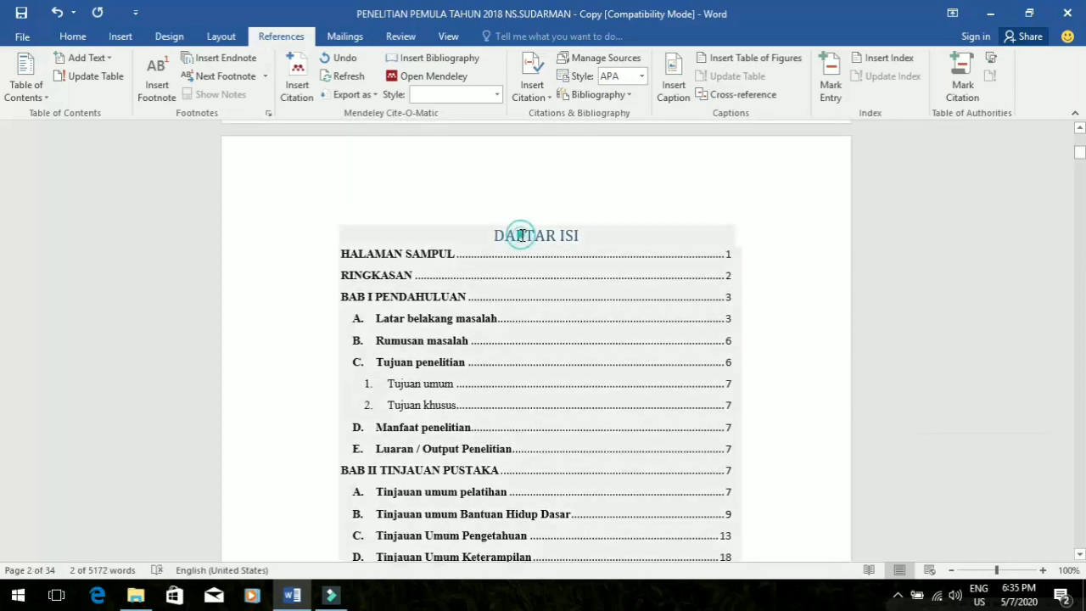
left_click(522, 235)
left_click(432, 215)
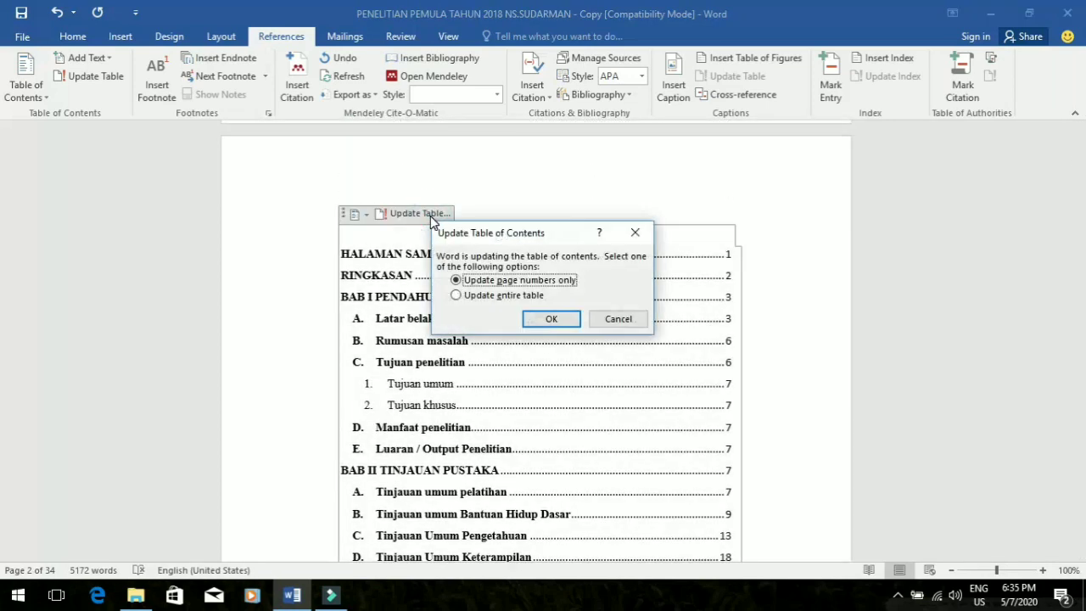
left_click(541, 302)
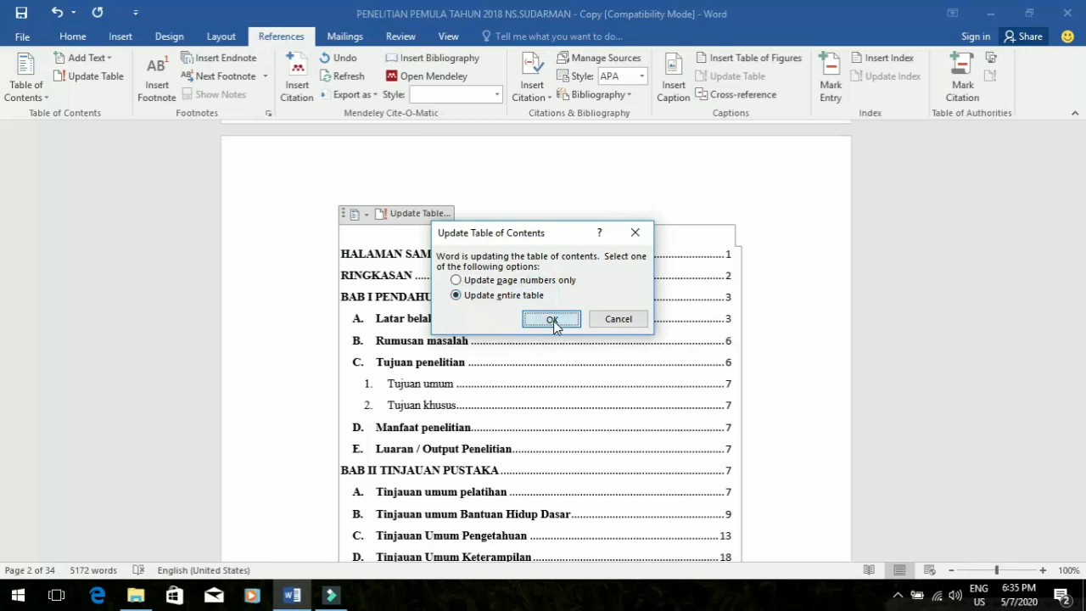
left_click(552, 320)
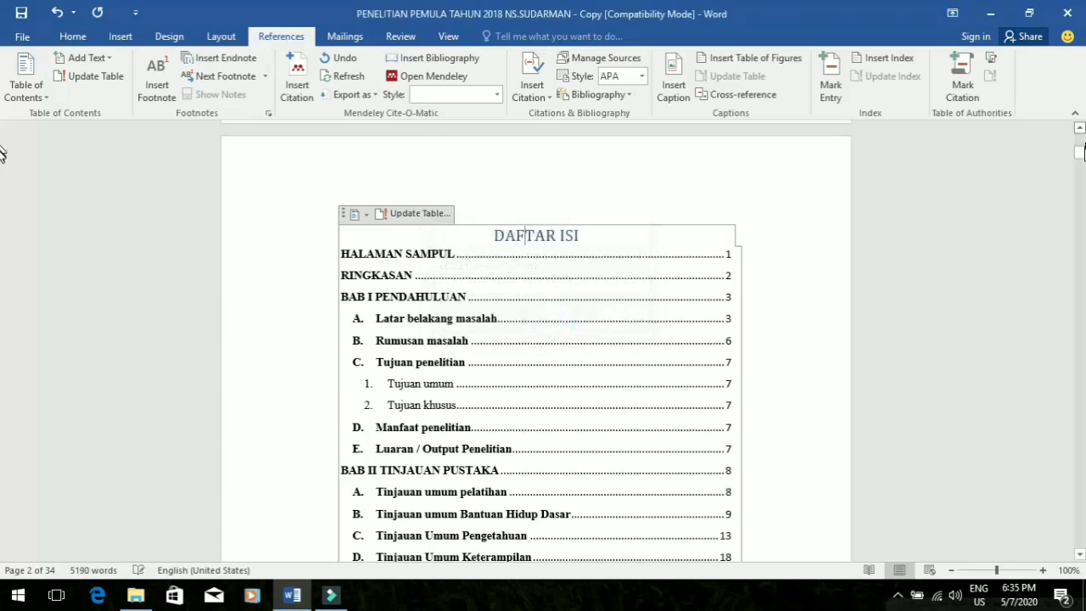
Step: Assign Level 1 to the "DAFTAR ISI" title above the table of contents
left_click_drag(1084, 158, 1083, 158)
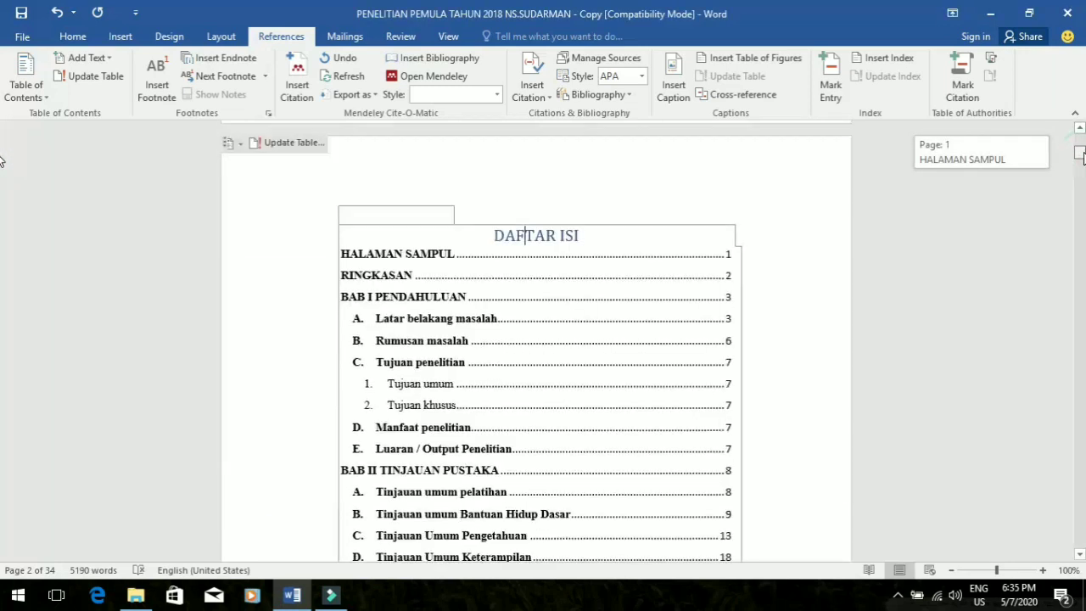
left_click_drag(613, 238, 478, 249)
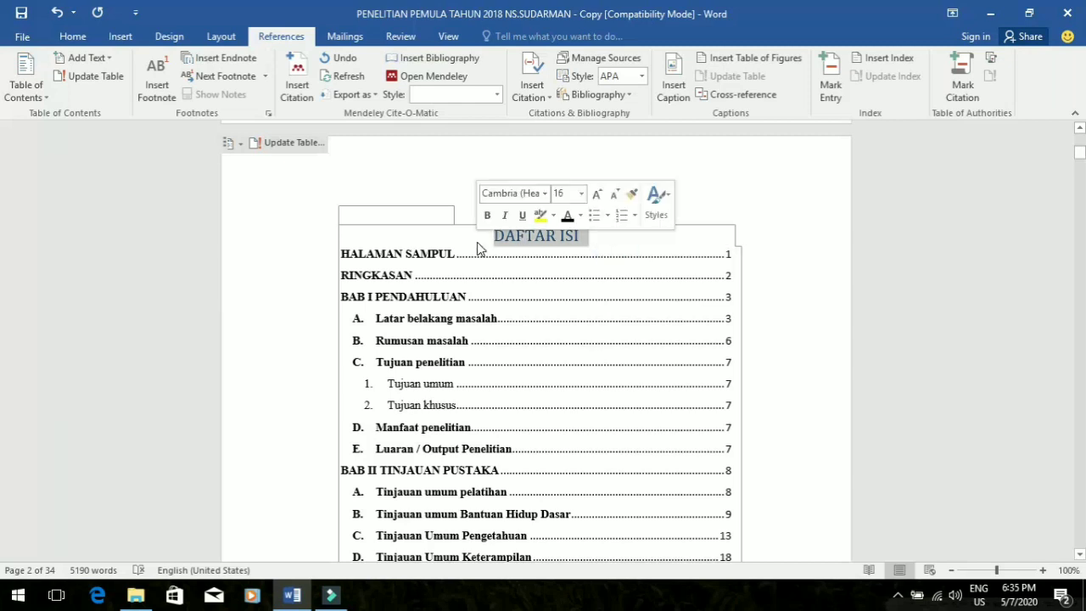
left_click(97, 59)
left_click(102, 96)
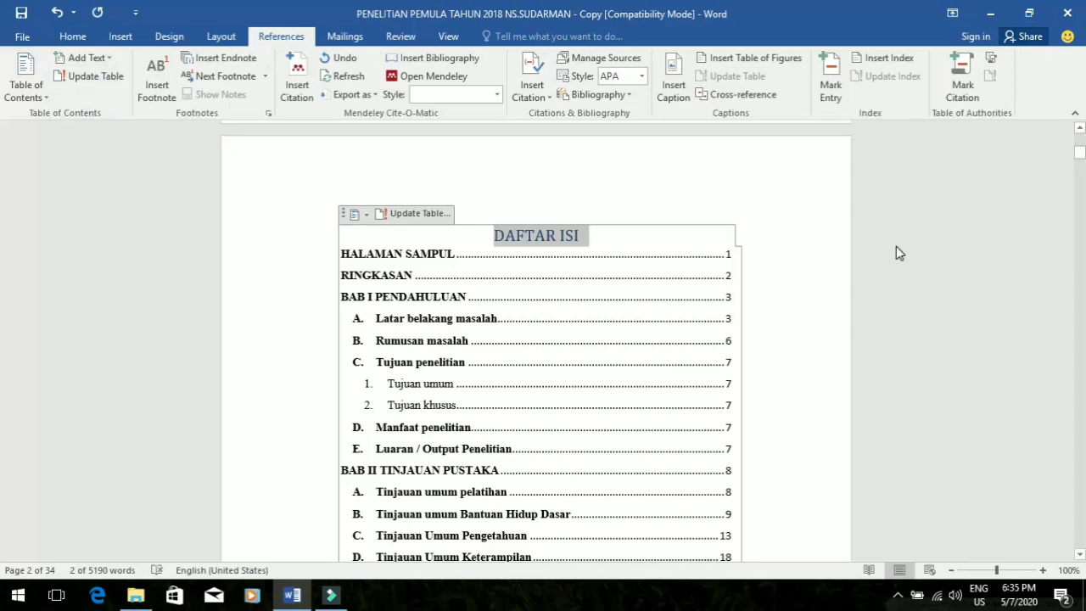
Step: Insert a page break before the "RINGKASAN" heading that follows the table of contents
mouse_move(1082, 157)
left_mouse_down()
mouse_move(1081, 168)
mouse_move(1081, 158)
left_mouse_up()
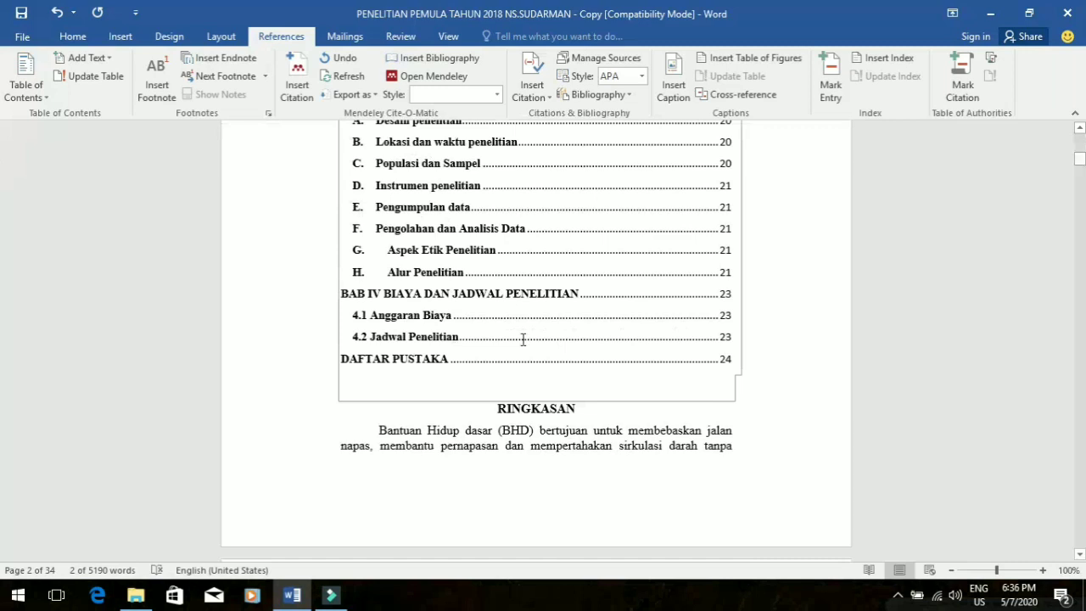
left_click(498, 409)
key("ctrl+Return")
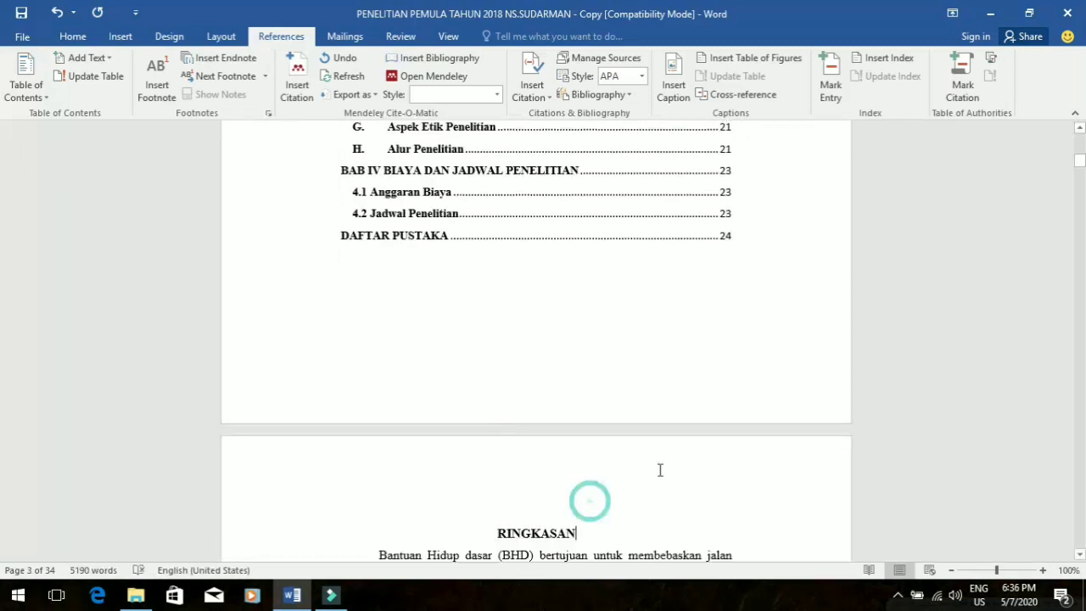
Step: Format the "BAB II TINJAUAN PUSTAKA" heading with black font colour and 0 pt paragraph spacing before
left_click_drag(1081, 161, 3, 235)
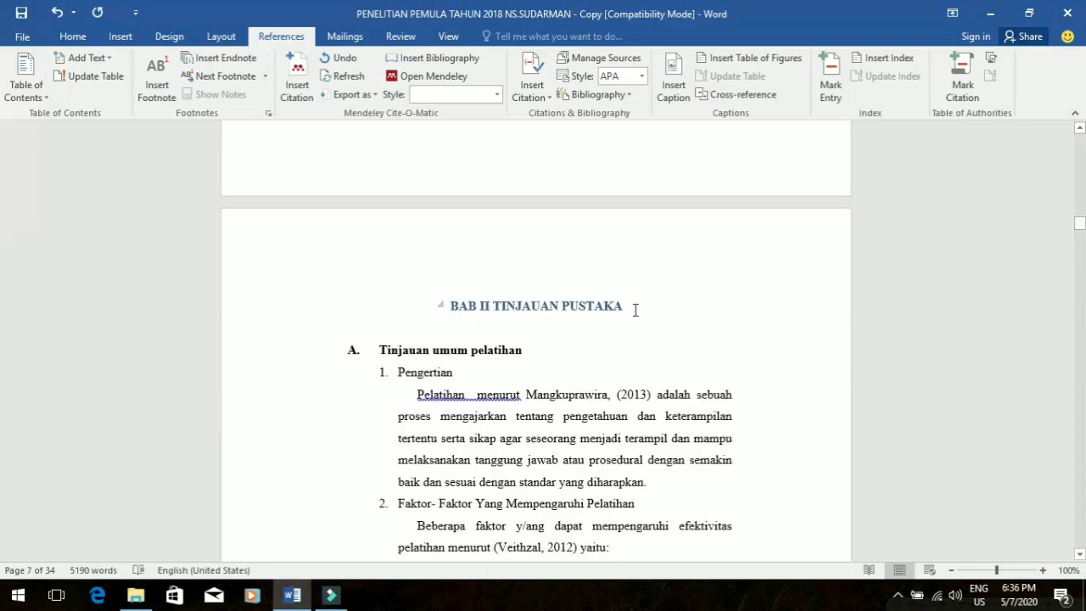
triple_click(417, 301)
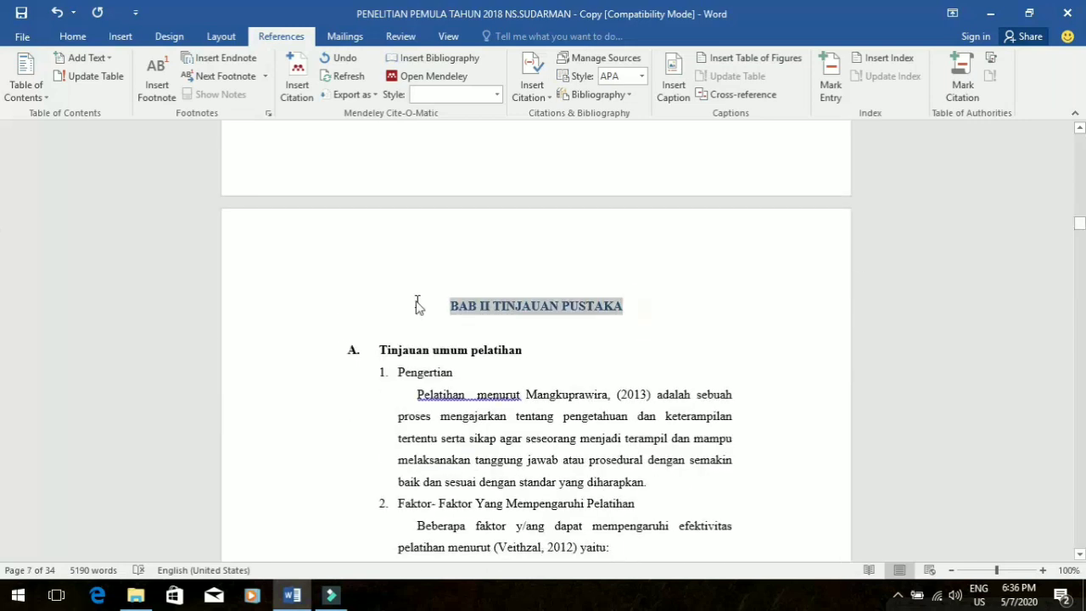
left_click(74, 37)
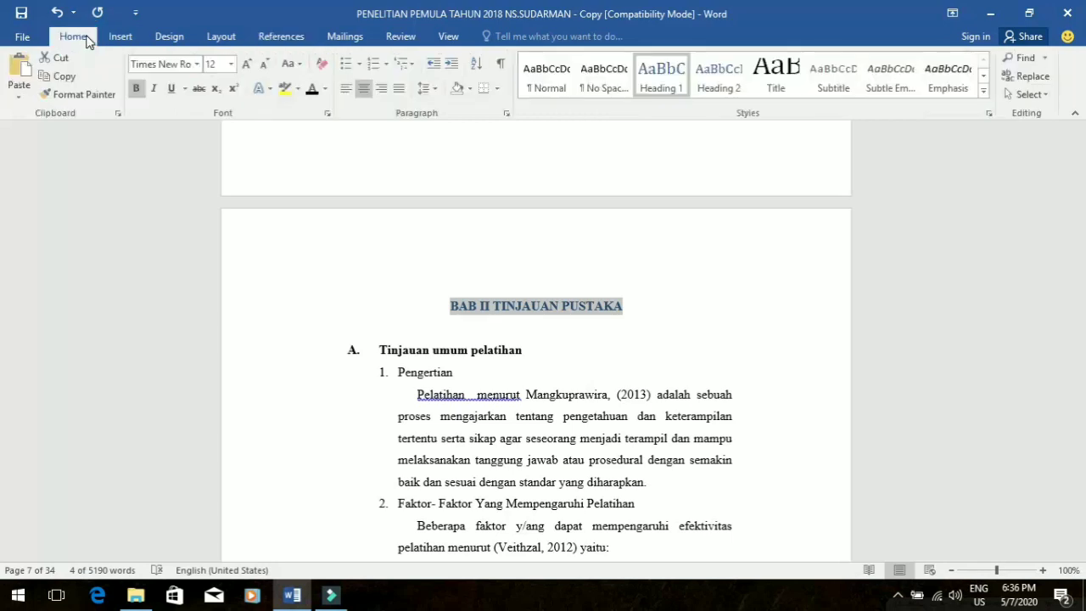
left_click(506, 114)
left_click(500, 307)
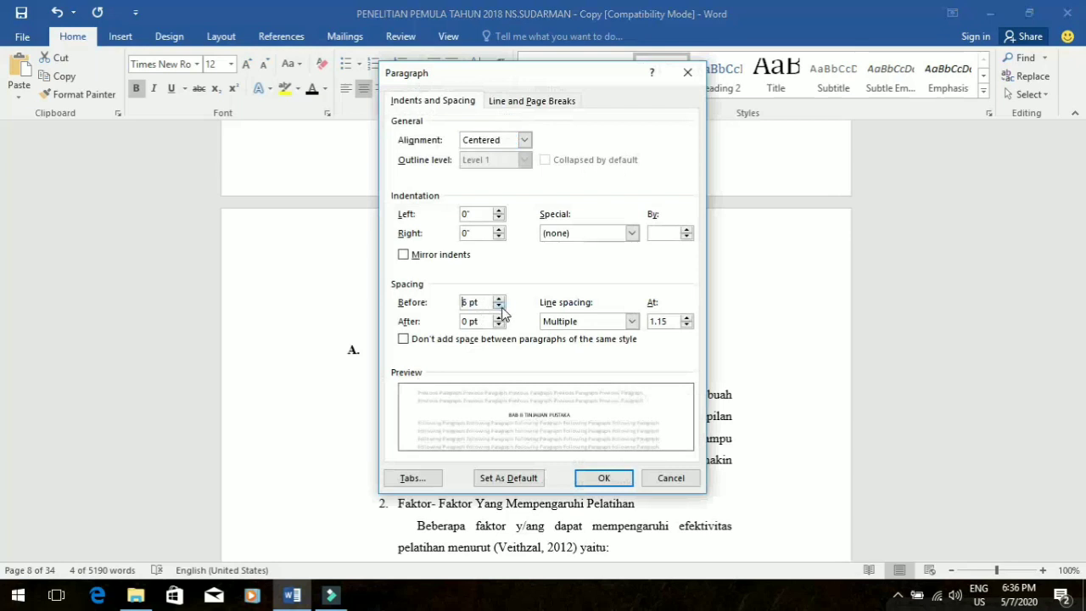
left_click(499, 307)
left_click(613, 484)
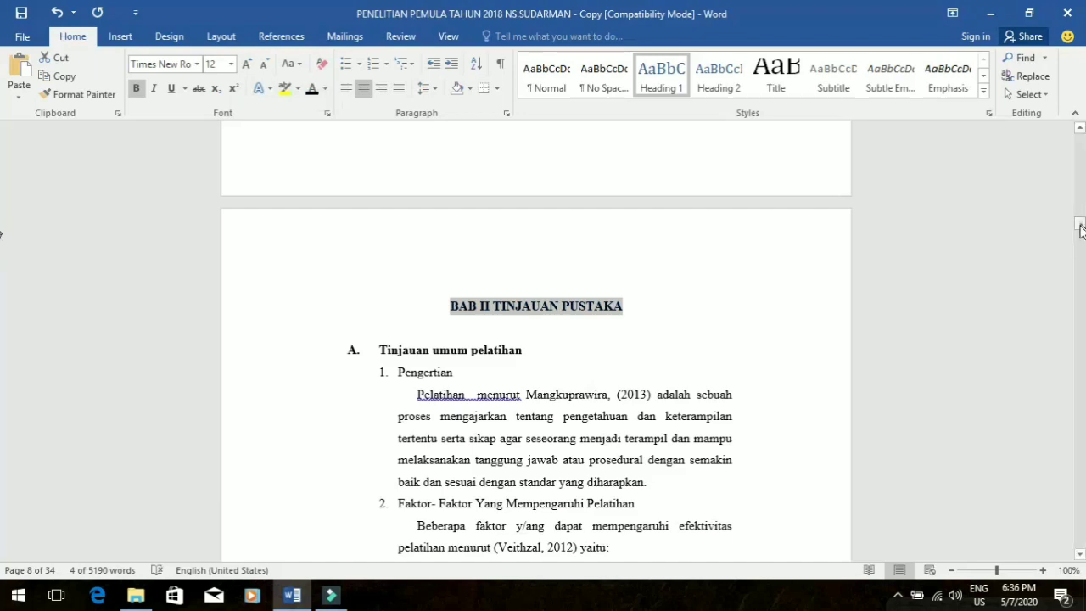
Step: Make the "BAB III METODE PENELITIAN" heading black and set its paragraph spacing before to 0 pt
left_click_drag(1081, 226, 2, 373)
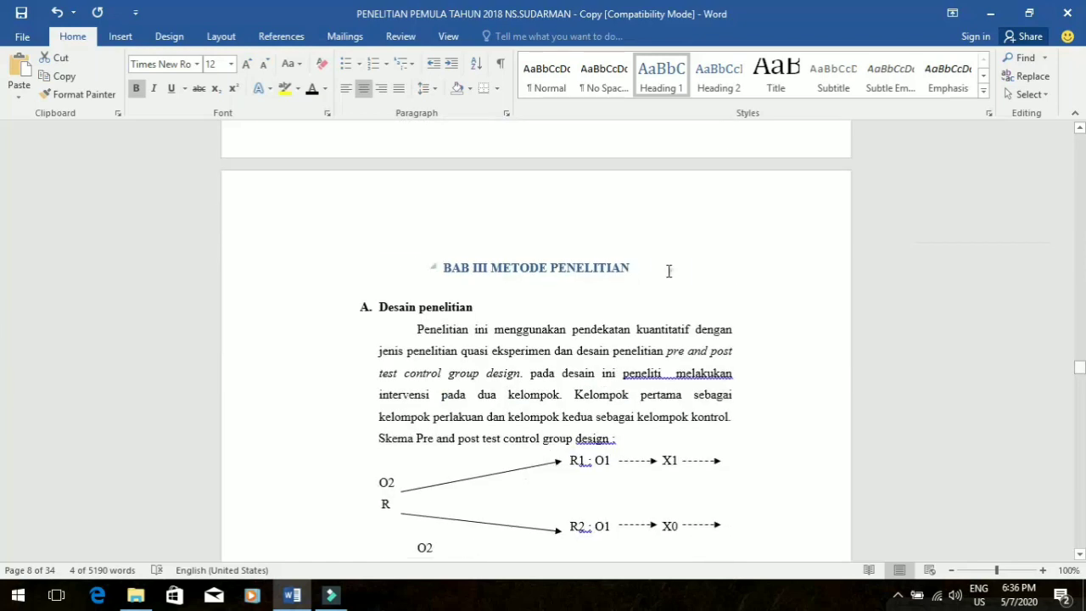
left_click_drag(669, 271, 424, 263)
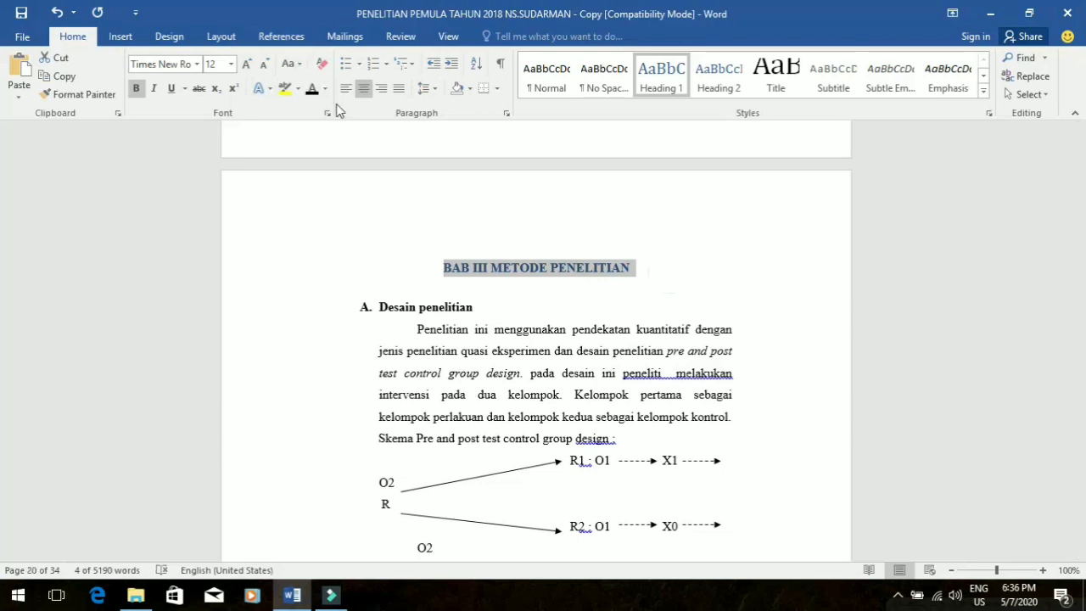
left_click(311, 88)
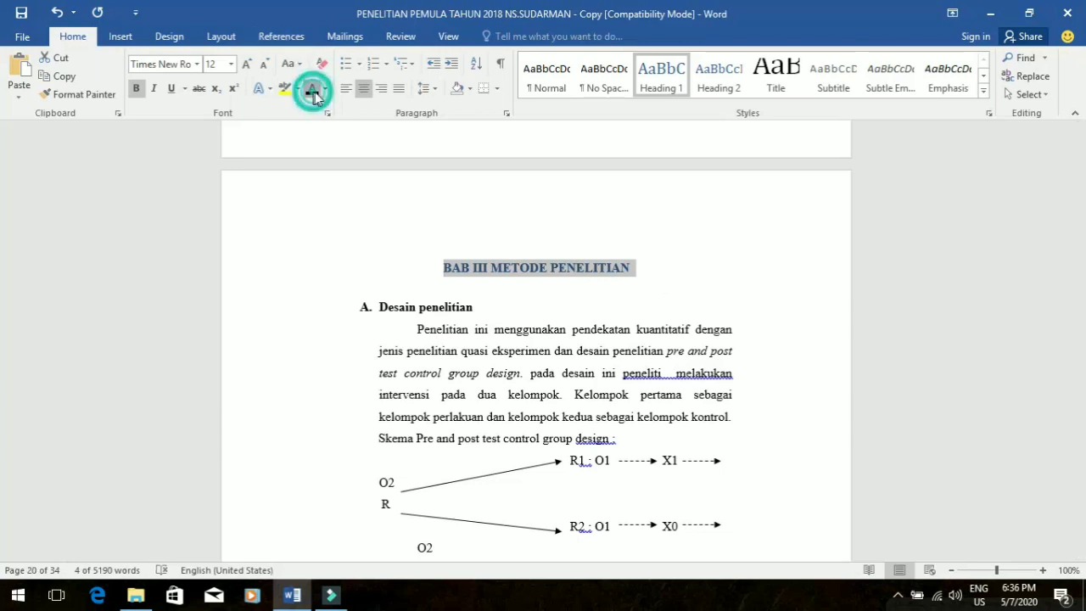
left_click(506, 116)
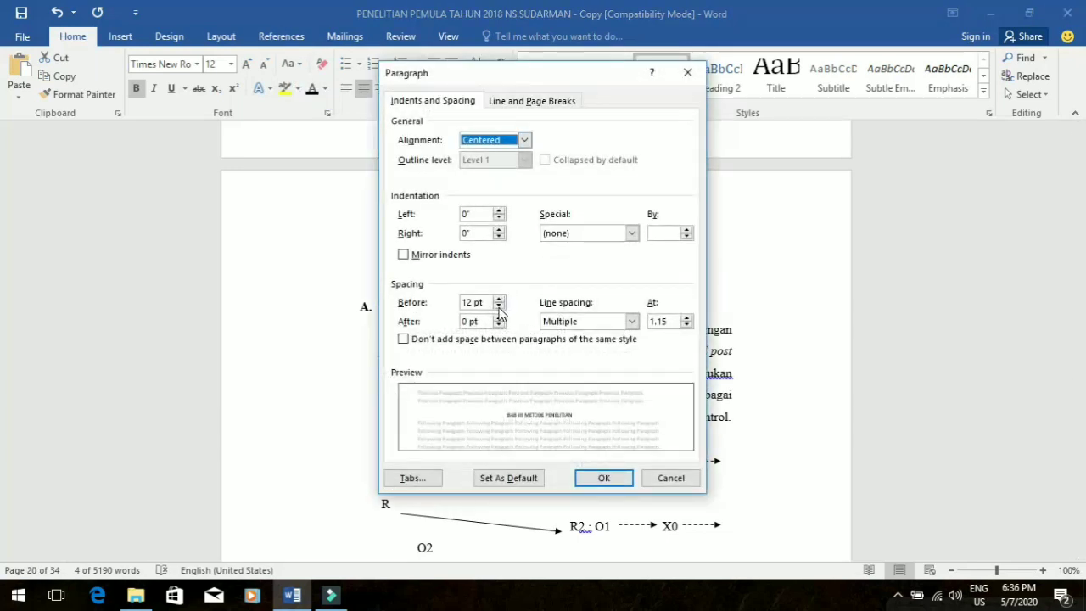
double_click(499, 307)
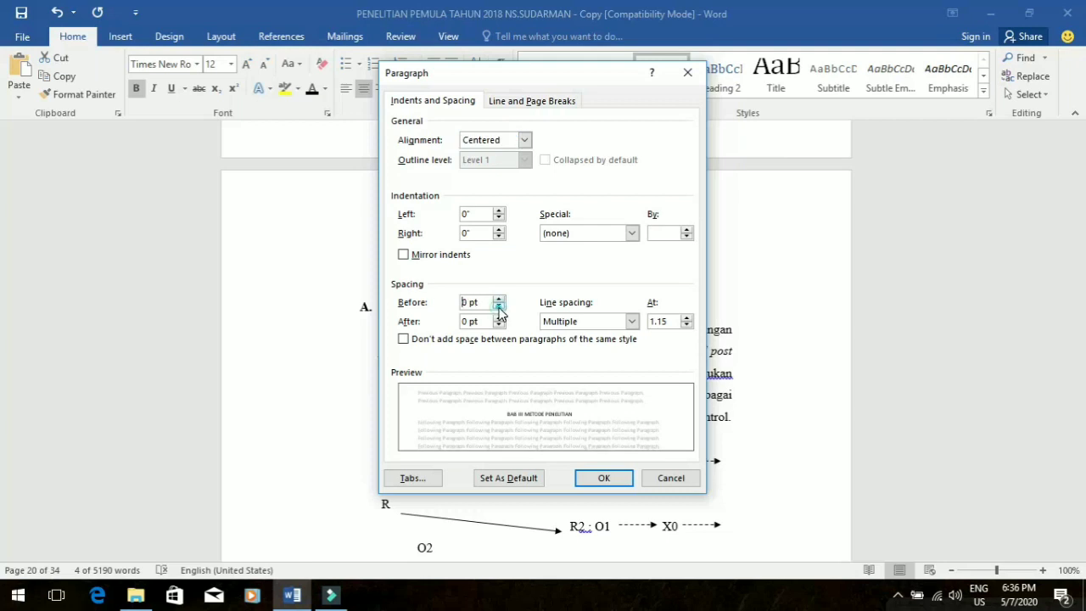
left_click(601, 478)
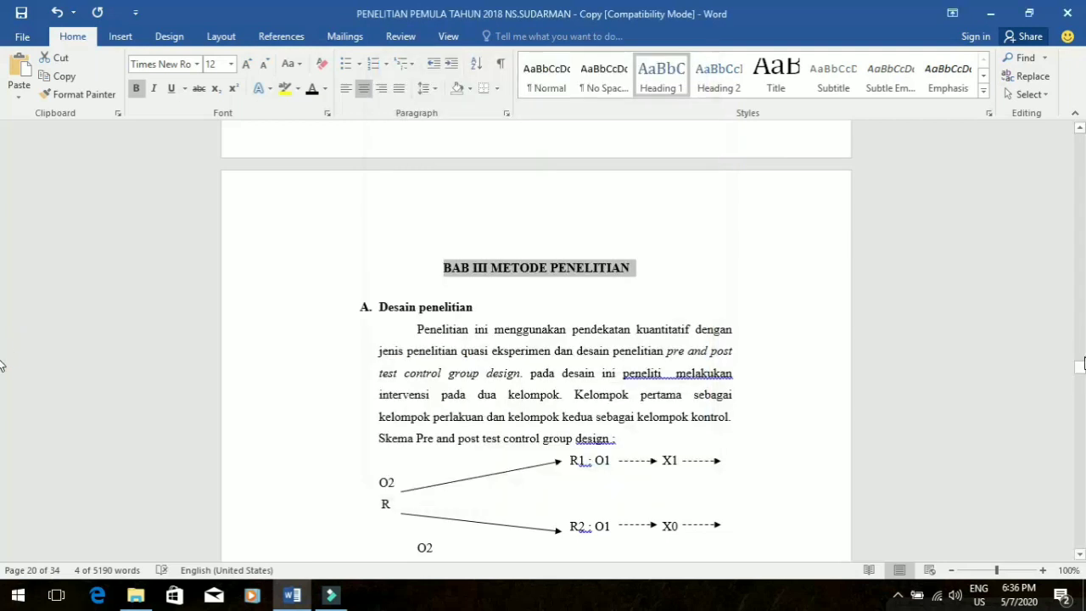
Step: Add an empty line above "H. Alur Penelitian" to push that heading onto the next page
left_click_drag(1082, 365, 1081, 383)
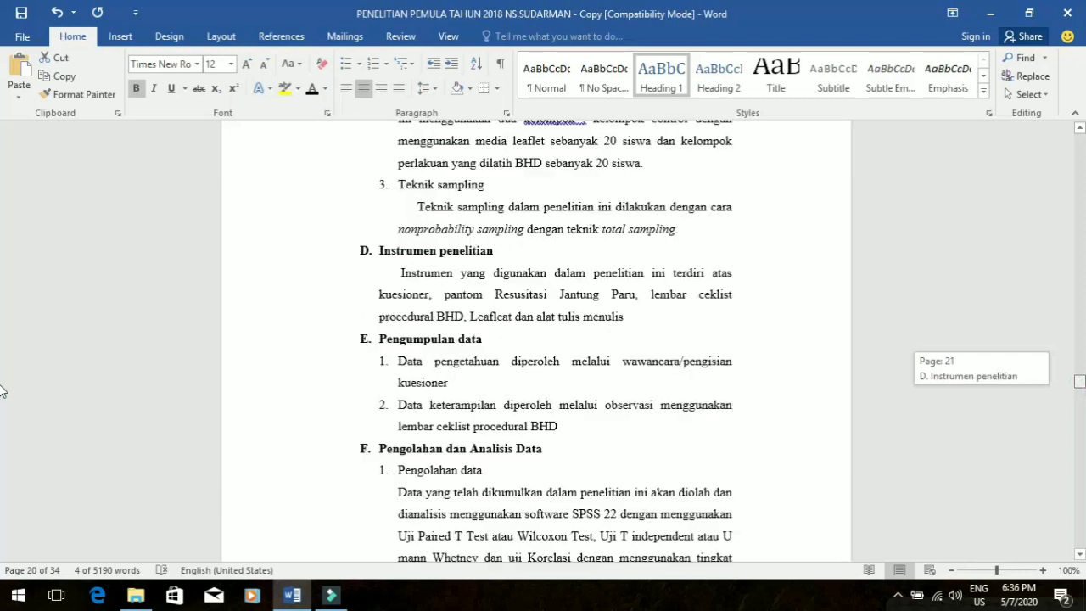
left_click_drag(2, 391, 502, 340)
left_click(501, 340)
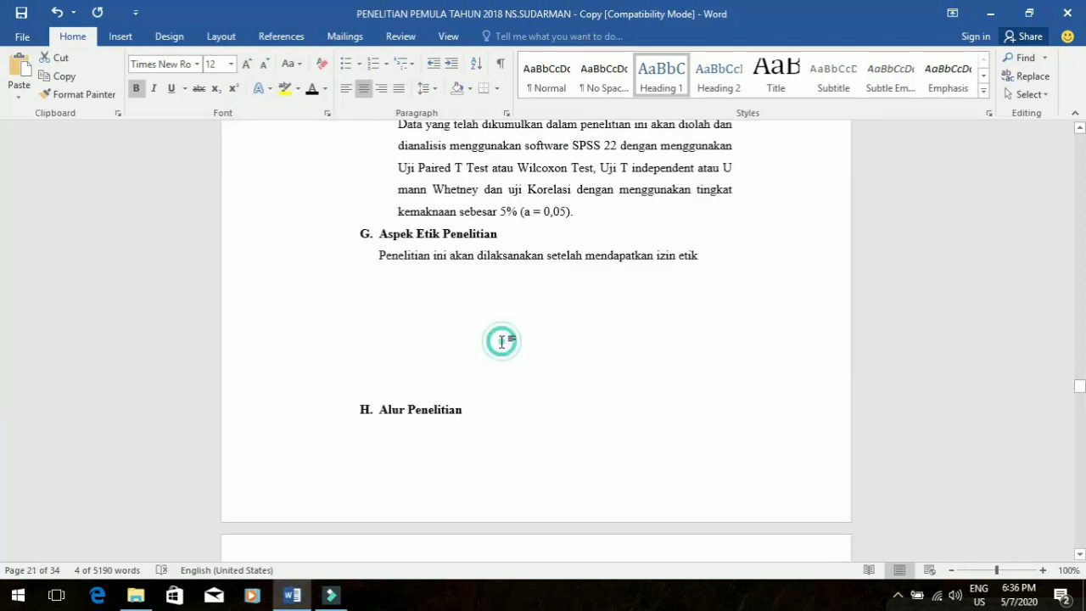
key("Return")
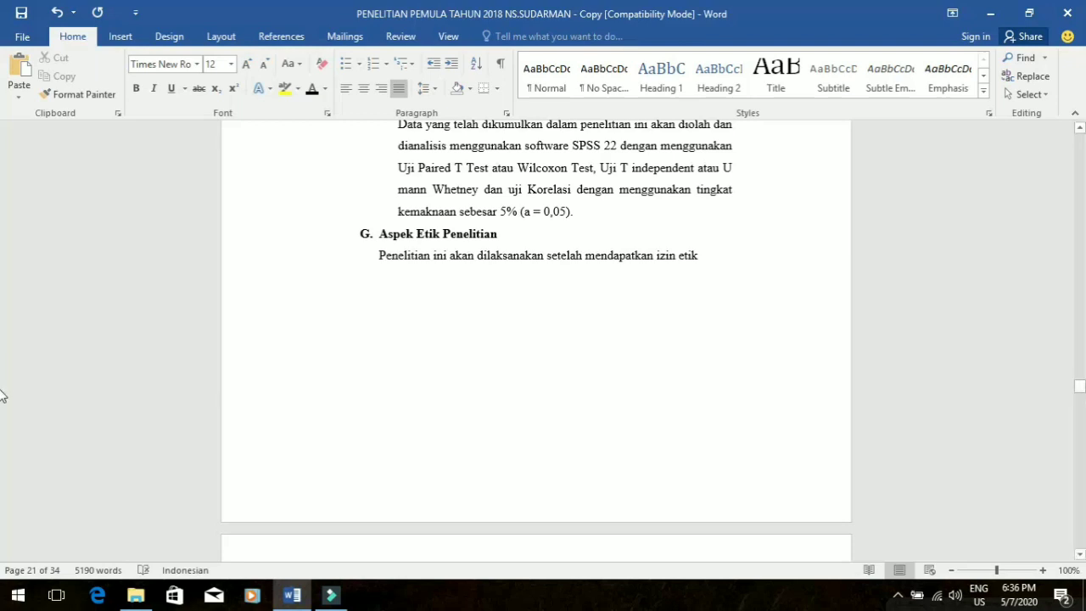
Step: Change the "BAB IV BIAYA DAN JADWAL PENELITIAN" heading to black text with 0 pt spacing before
left_click_drag(2, 395, 2, 413)
triple_click(725, 339)
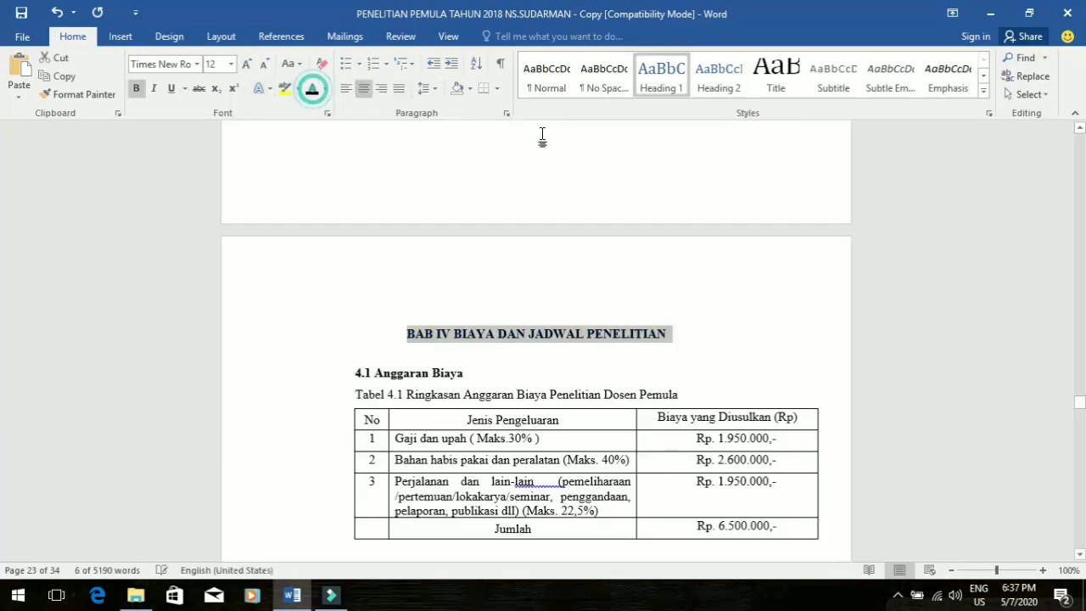
left_click(506, 115)
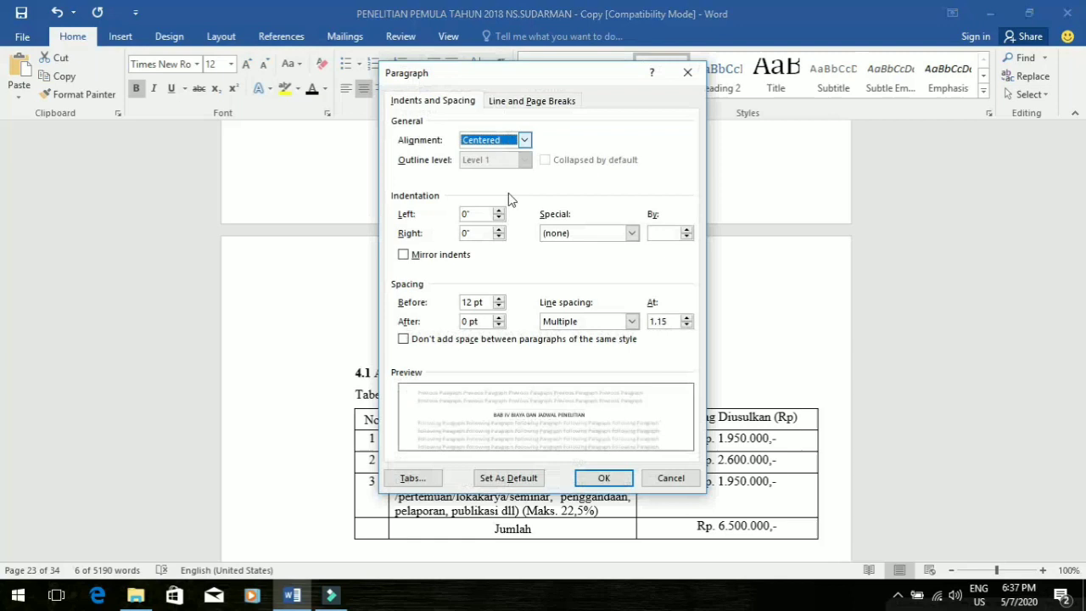
left_click(499, 306)
left_click(500, 306)
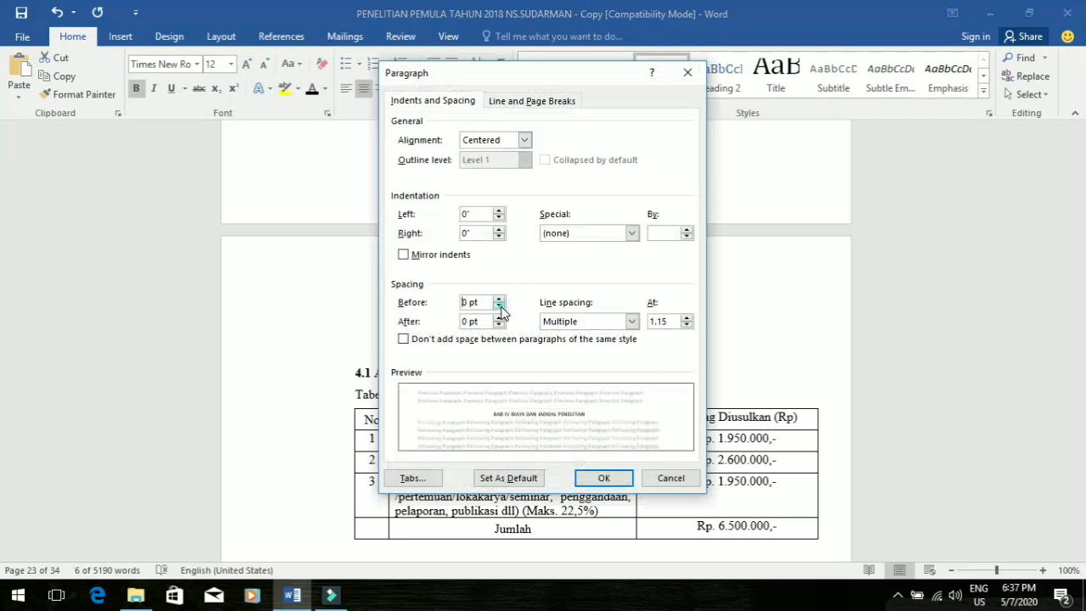
left_click(606, 478)
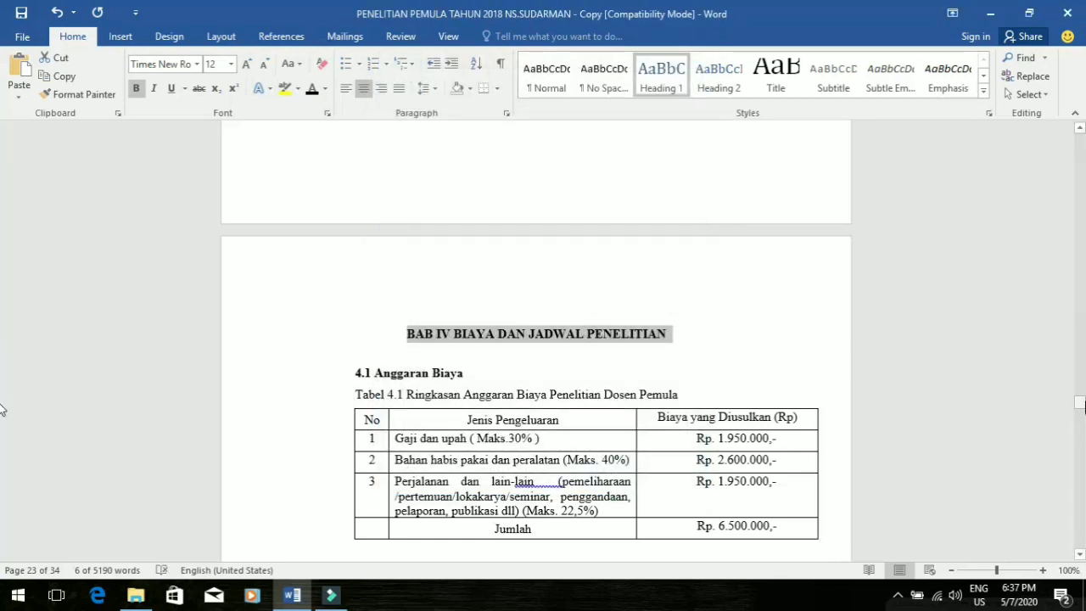
Step: Set the "DAFTAR PUSTAKA" heading to black font colour and 0 pt paragraph spacing before
left_click_drag(1079, 408, 1085, 417)
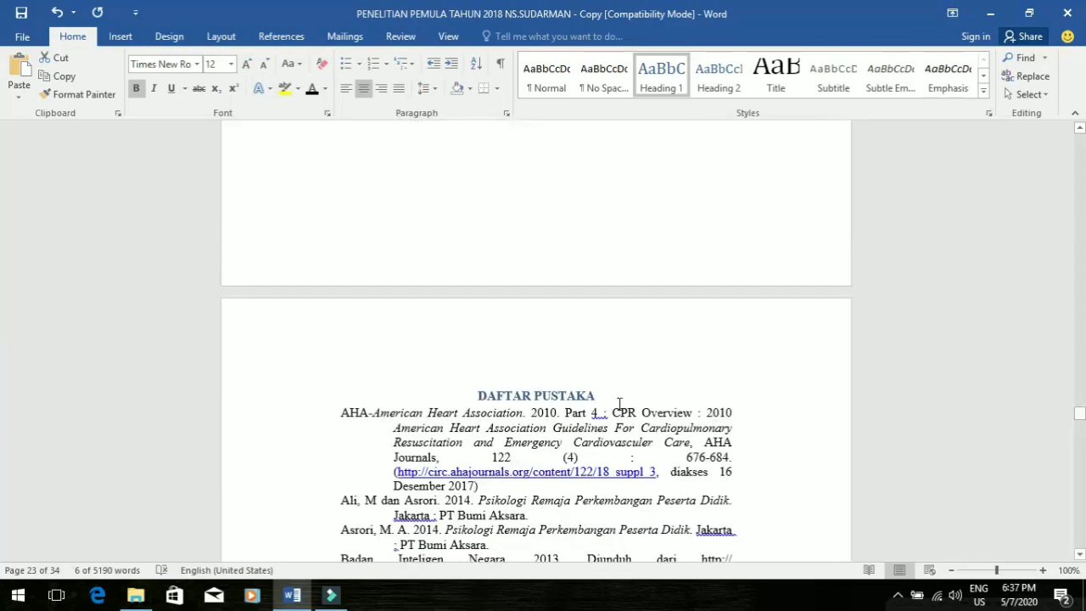
left_click_drag(607, 394, 431, 393)
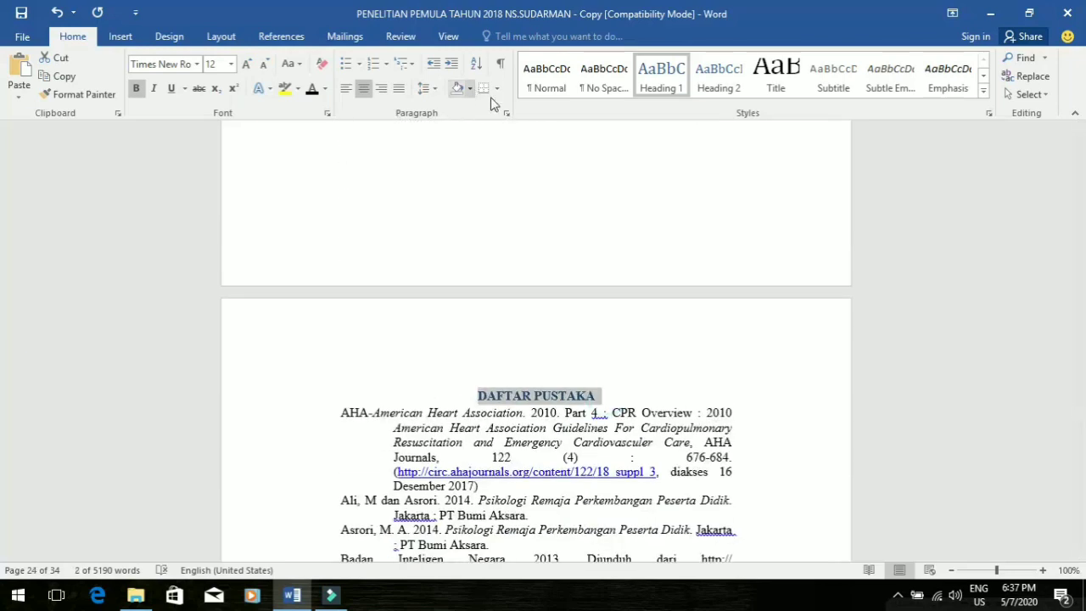
left_click(318, 92)
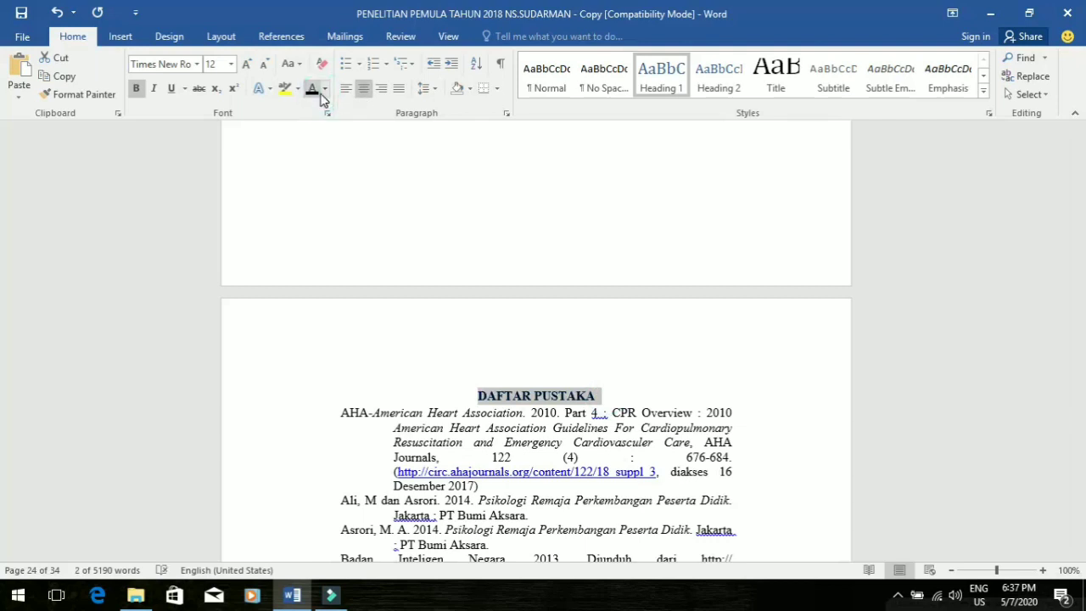
left_click(505, 113)
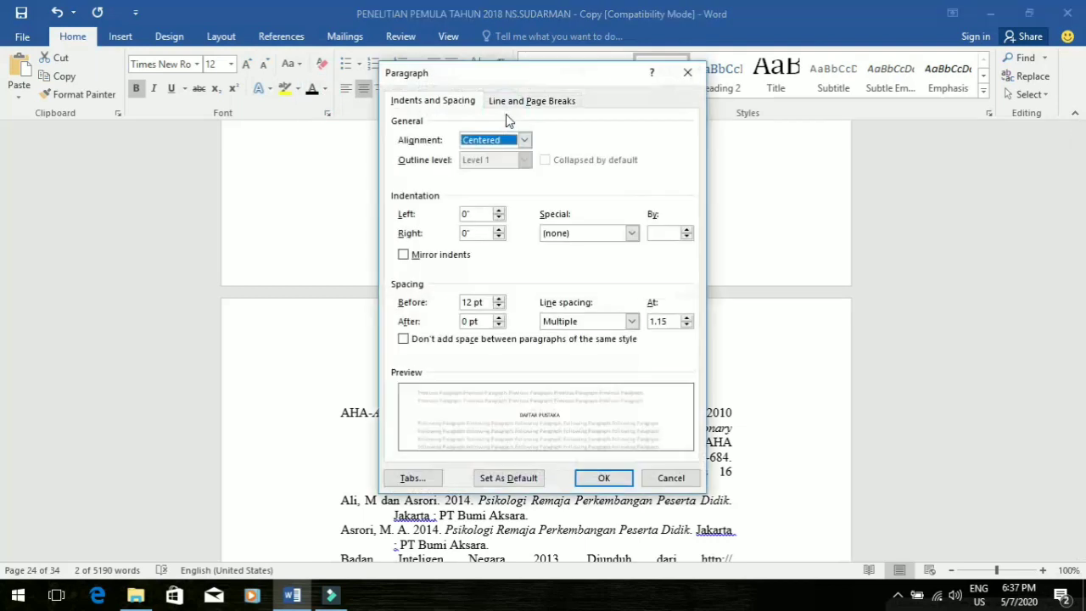
left_click(499, 311)
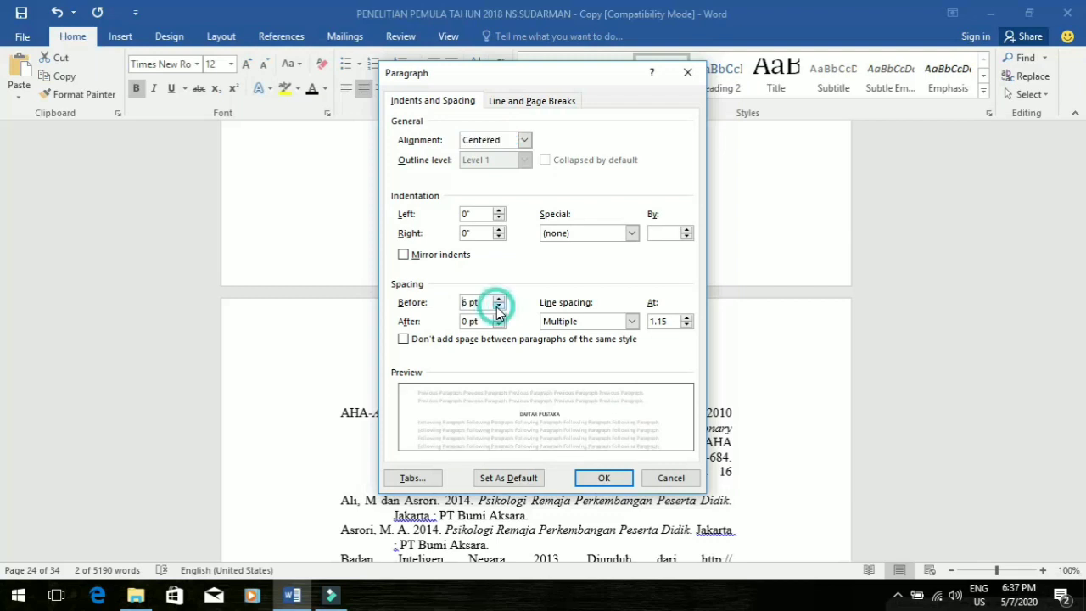
left_click(499, 311)
left_click(605, 479)
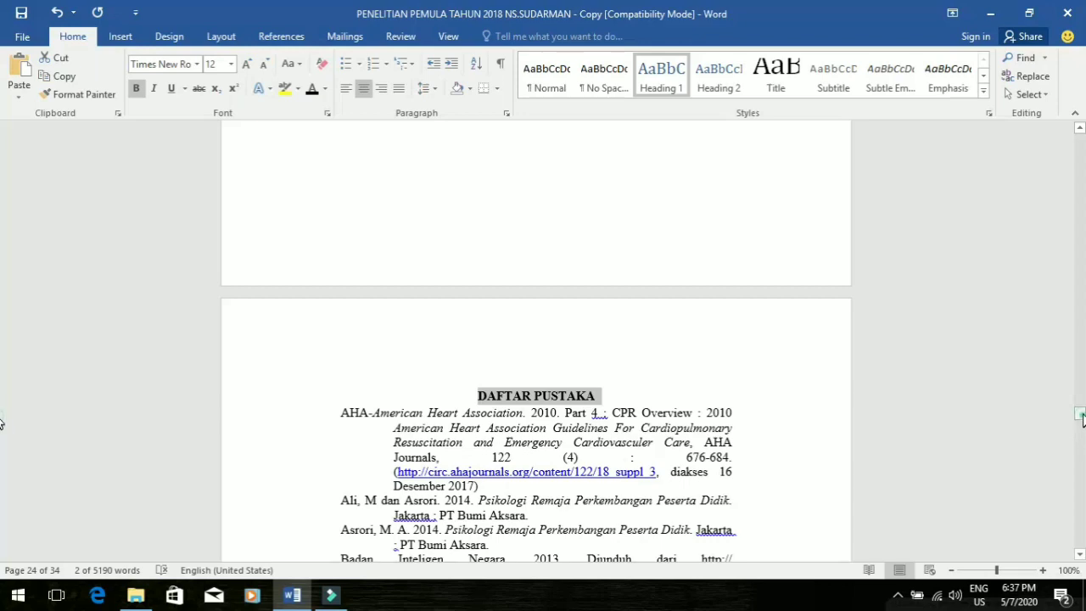
Step: Make the "DAFTAR ISI" title of the table of contents black and bold
left_click_drag(1081, 416, 1082, 163)
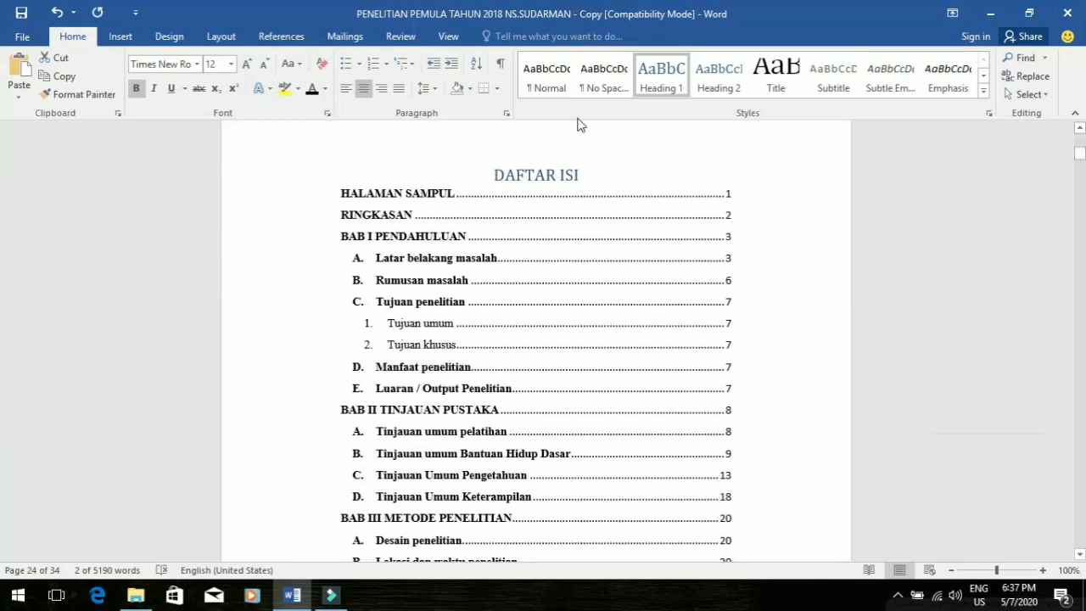
left_click(564, 178)
left_click_drag(587, 175, 486, 172)
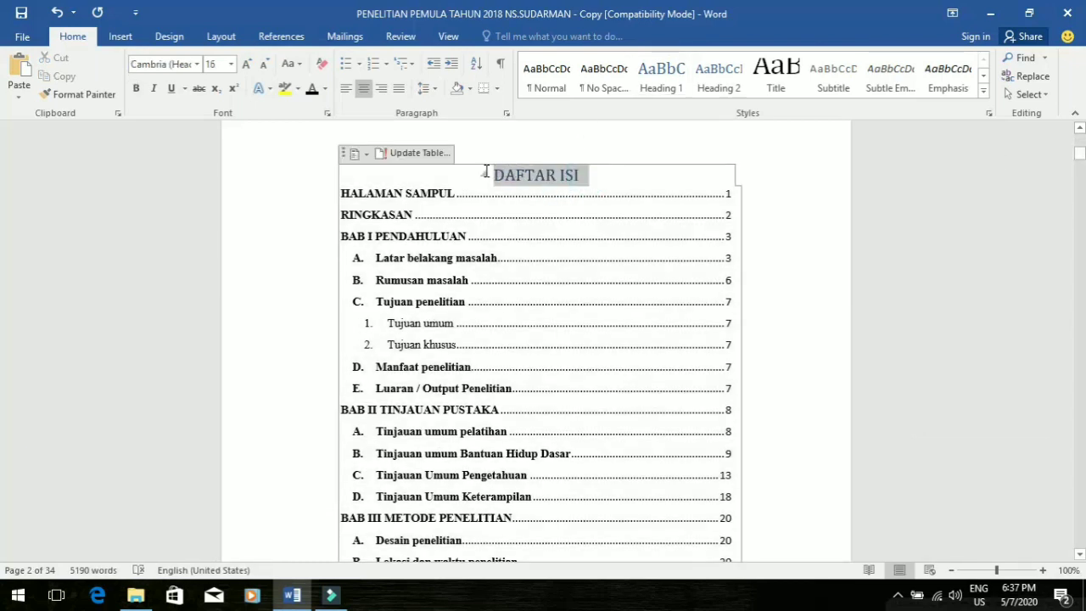
left_click(312, 94)
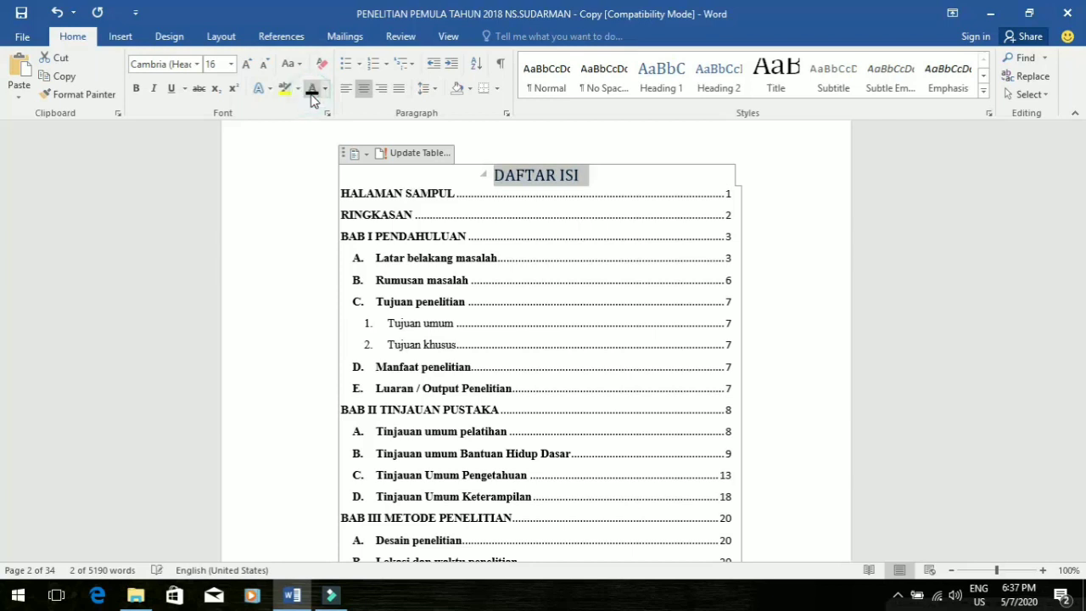
key("ctrl+b")
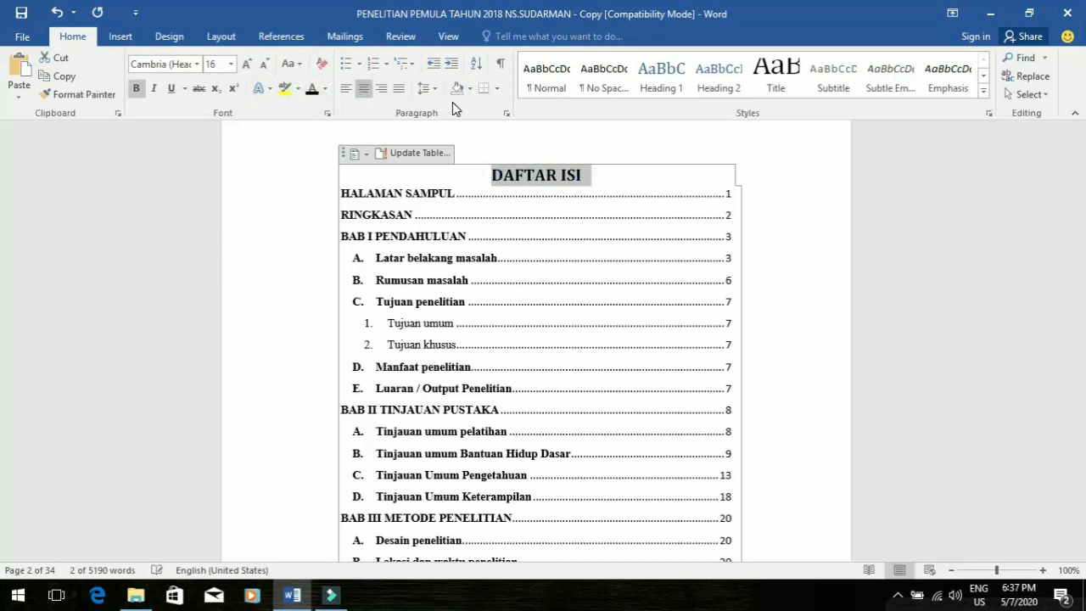
Step: Set the "DAFTAR ISI" title's paragraph spacing before to 0 pt
left_click(506, 114)
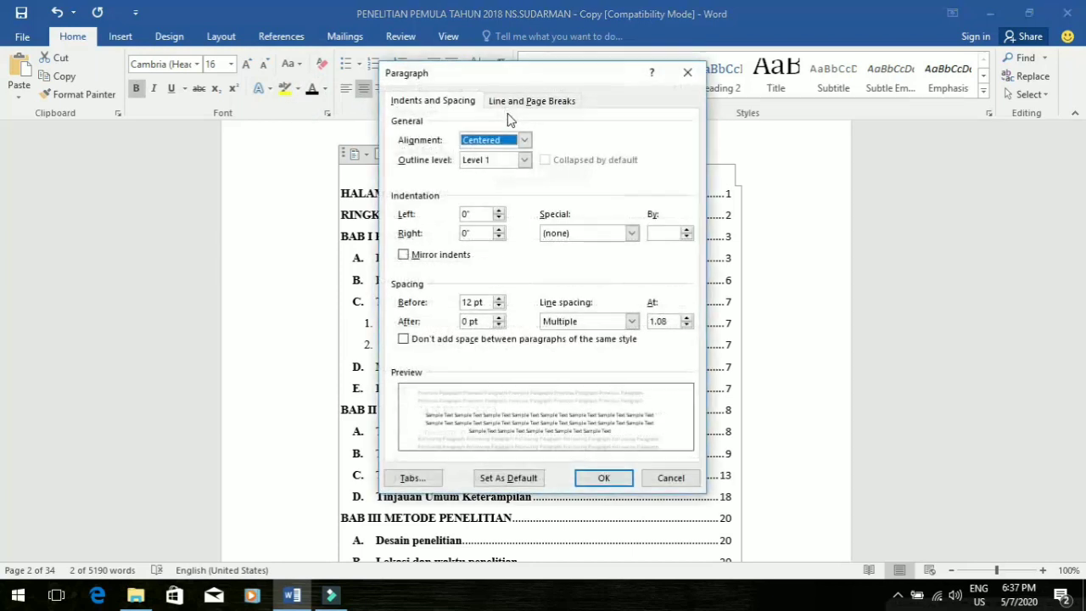
left_click(499, 307)
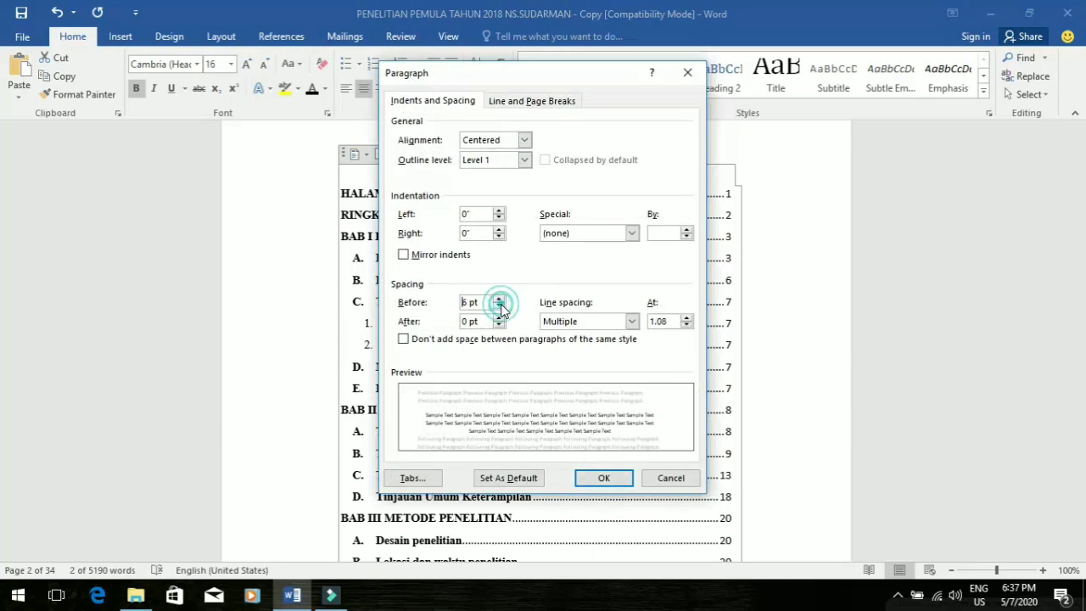
left_click(499, 307)
left_click(603, 478)
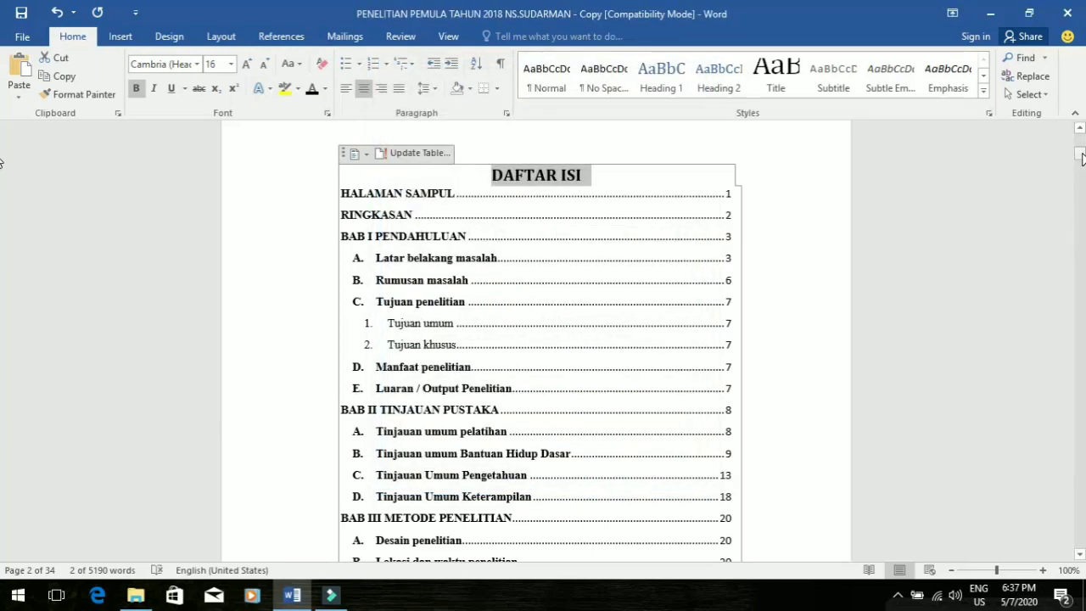
Step: Update the entire table of contents, including headings and page numbers
left_click_drag(1082, 157, 1081, 151)
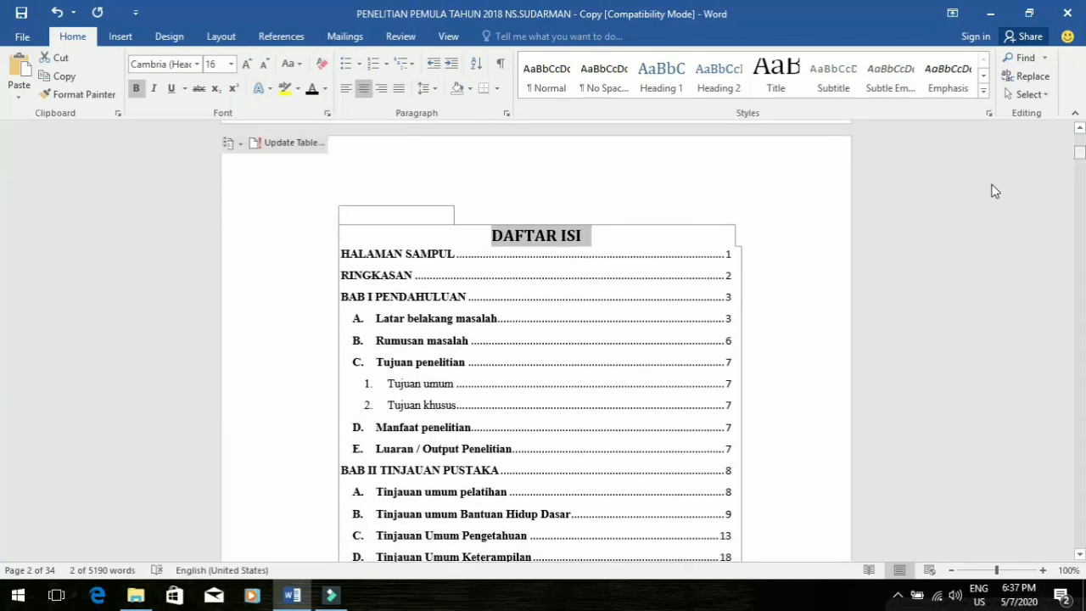
left_click(440, 253)
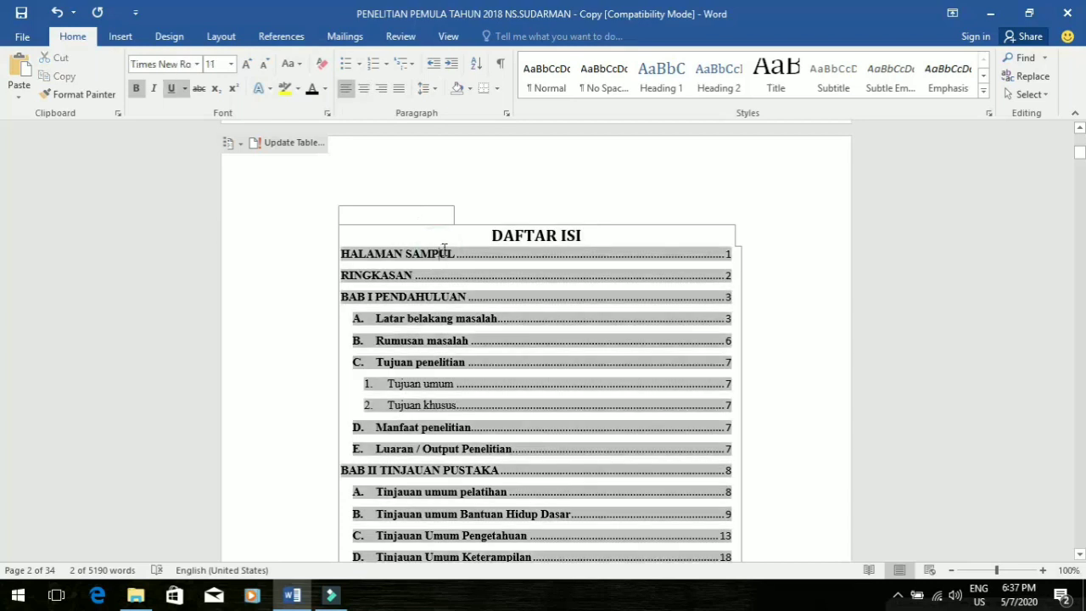
left_click(283, 144)
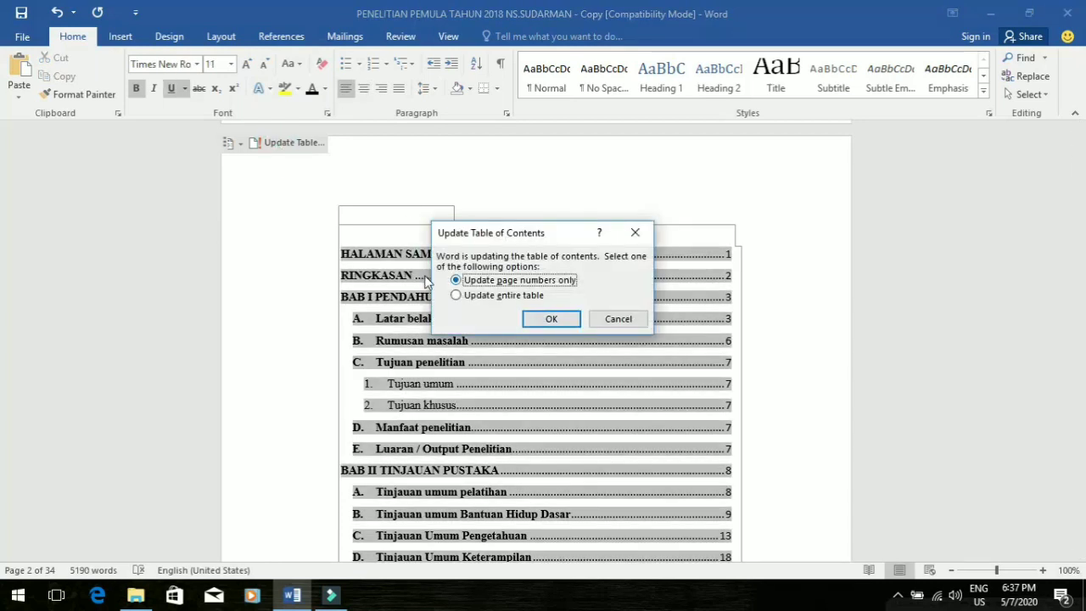
left_click(456, 295)
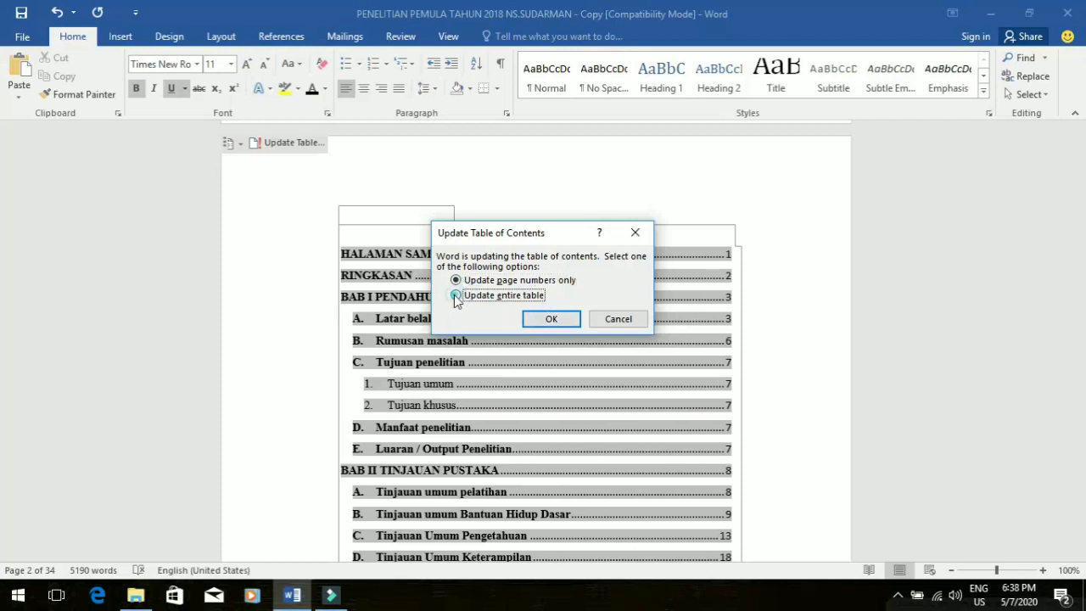
left_click(540, 324)
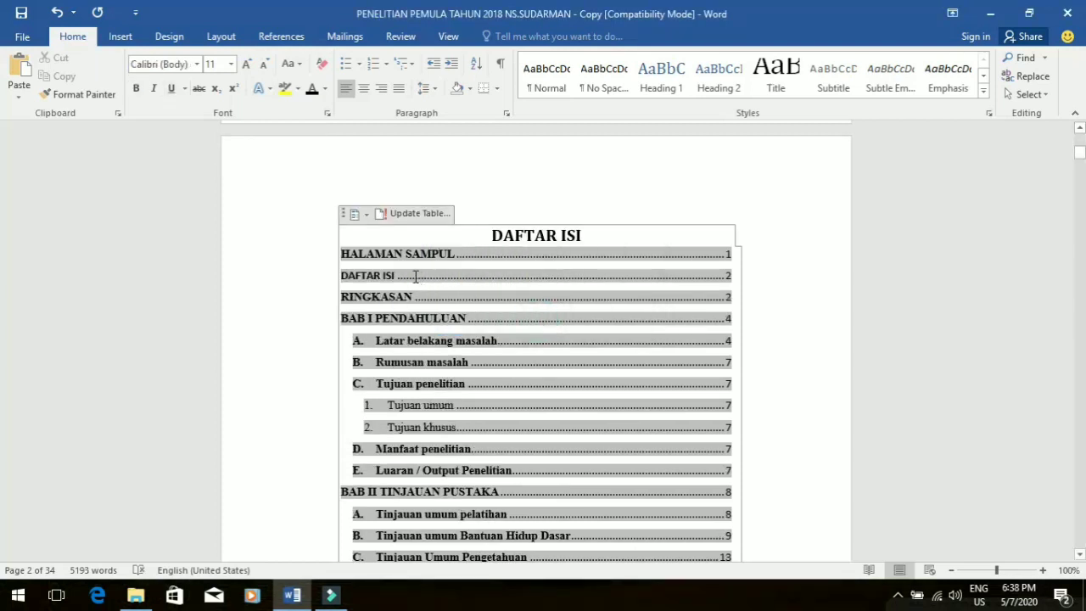
Step: Format the "DAFTAR ISI" entry inside the table of contents as bold Times New Roman at size 11
left_click_drag(396, 275, 338, 275)
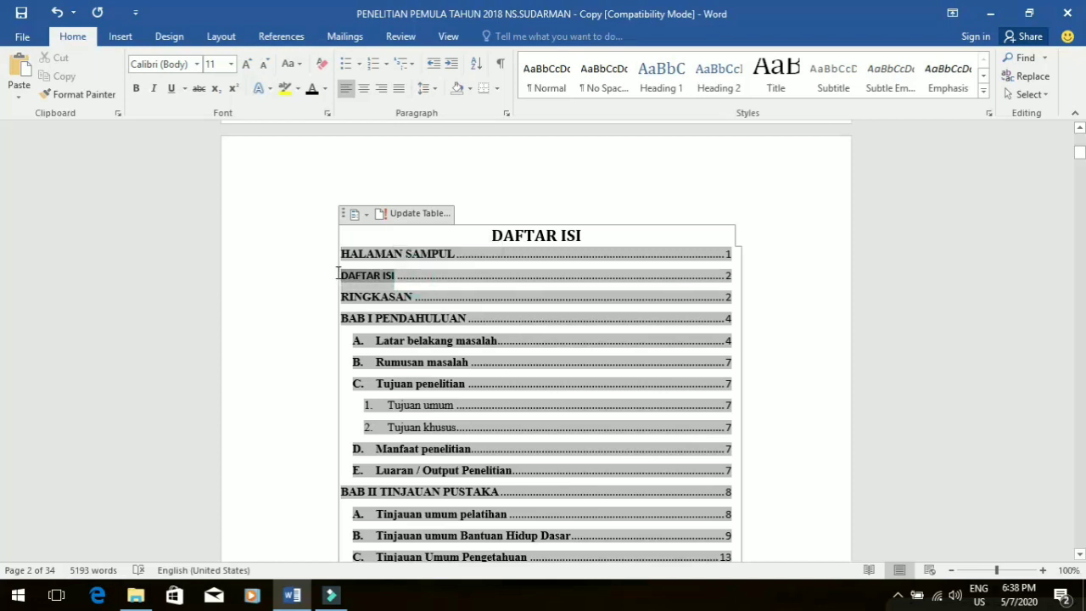
left_click(247, 65)
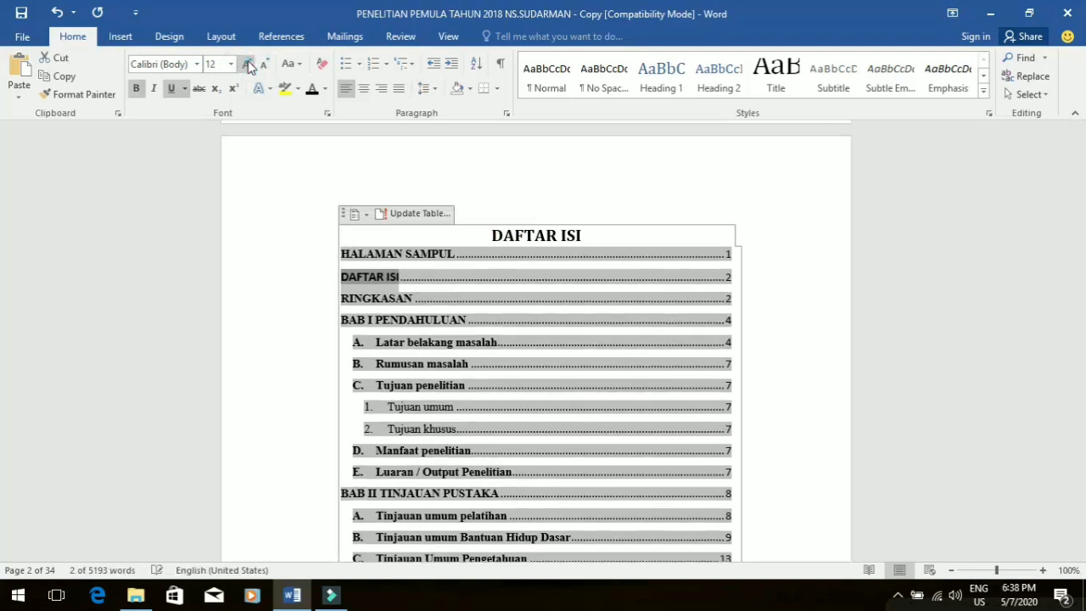
left_click(434, 257)
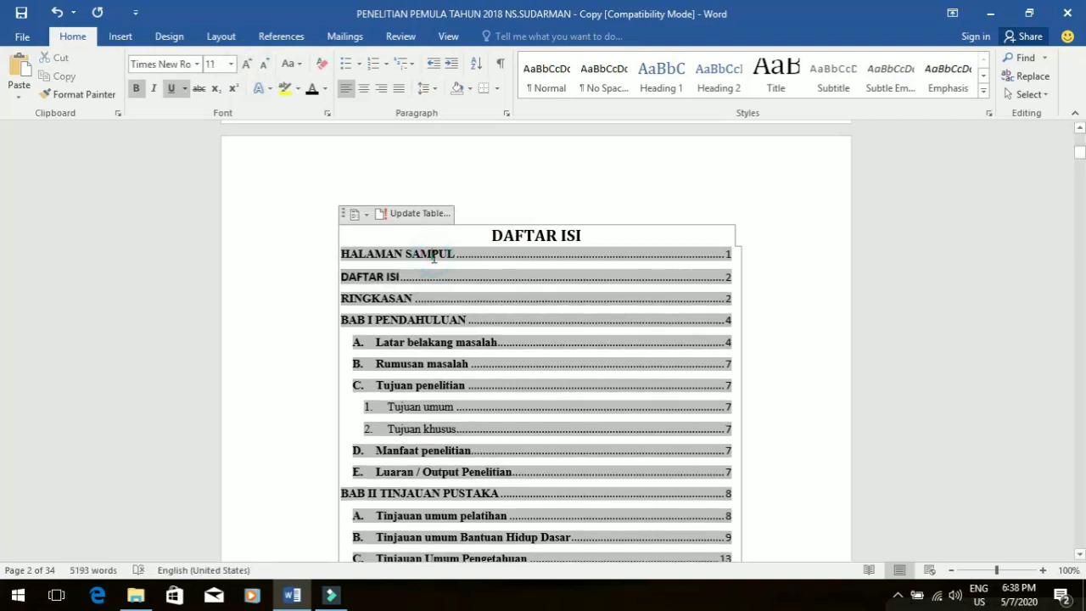
left_click_drag(400, 276, 336, 274)
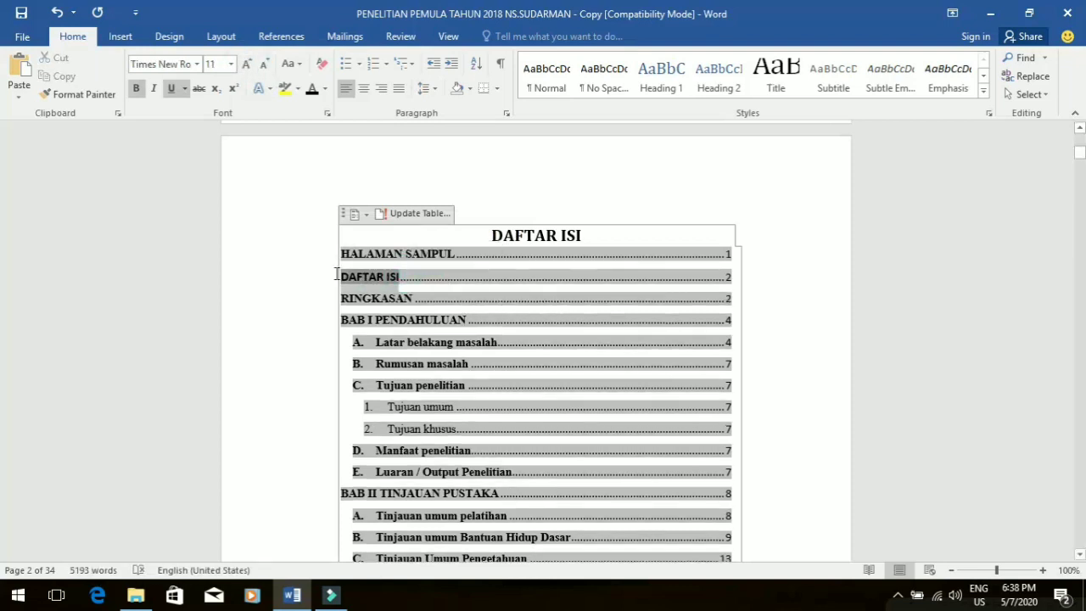
left_click(197, 68)
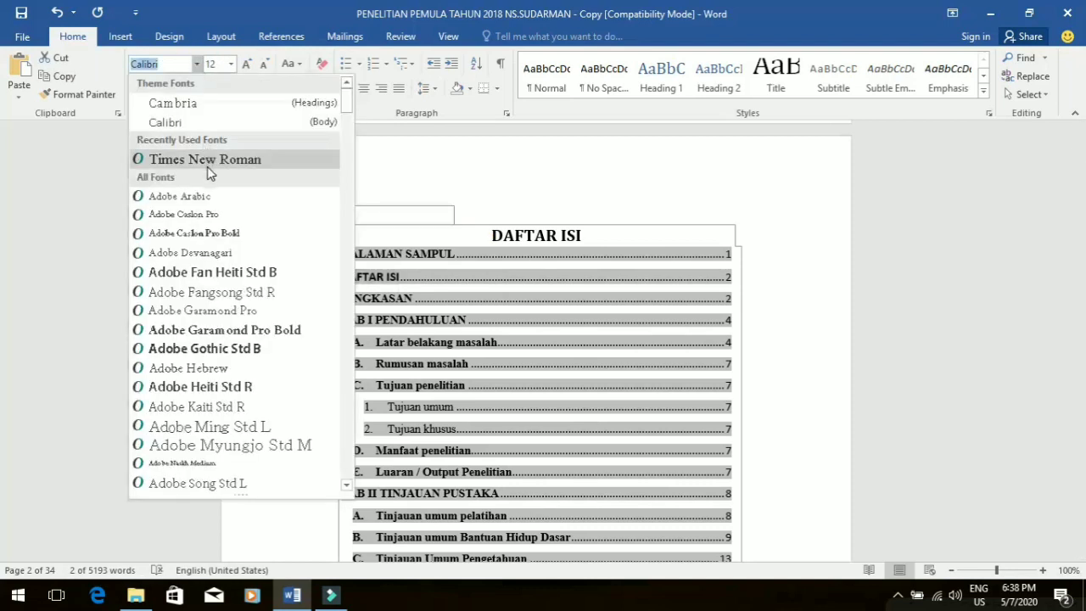
left_click(207, 167)
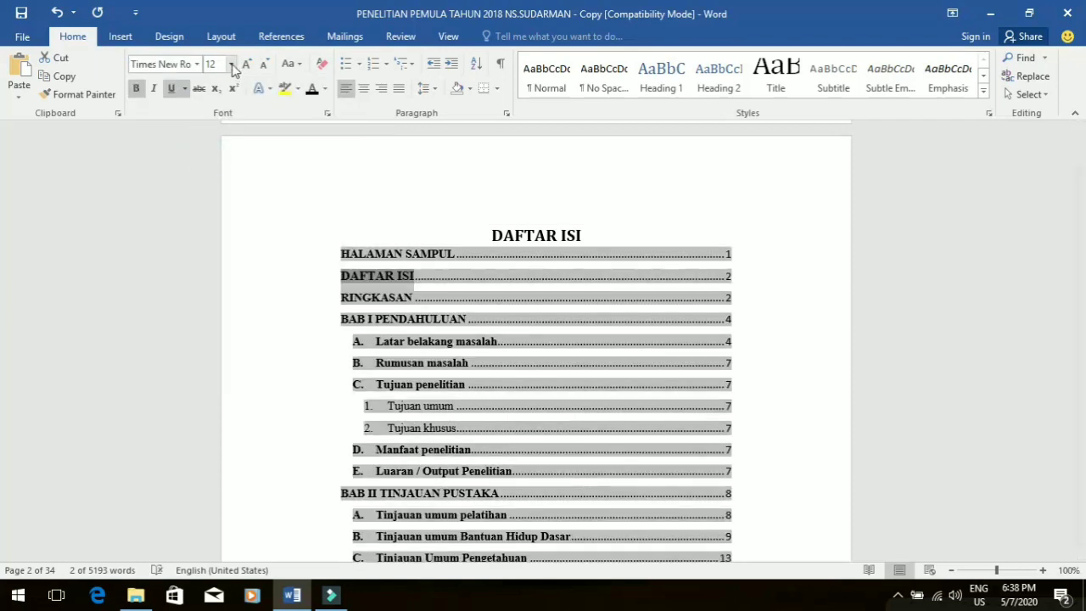
left_click(265, 65)
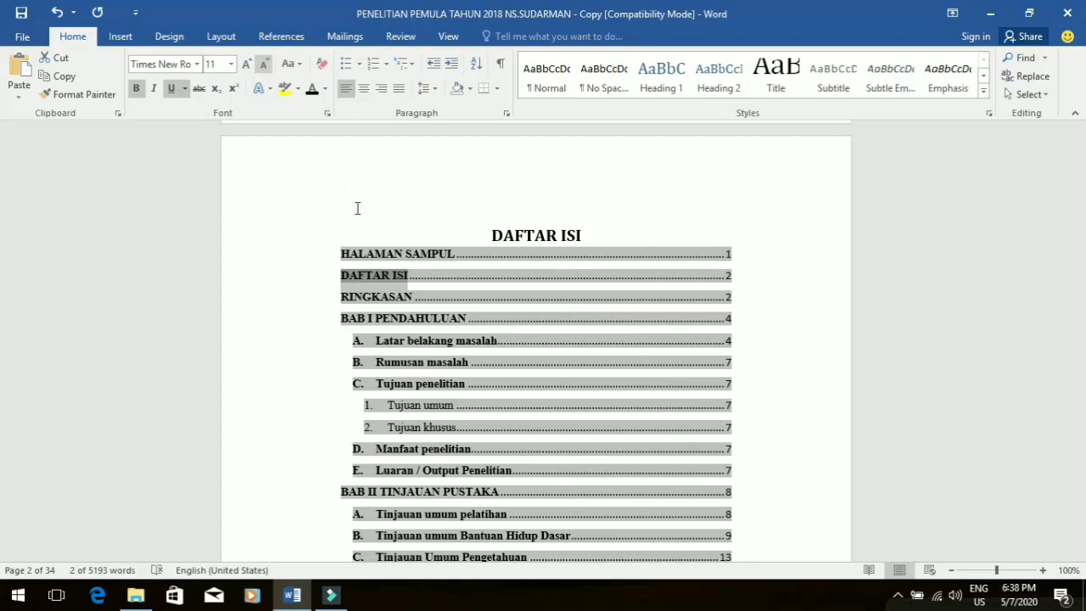
left_click(412, 317)
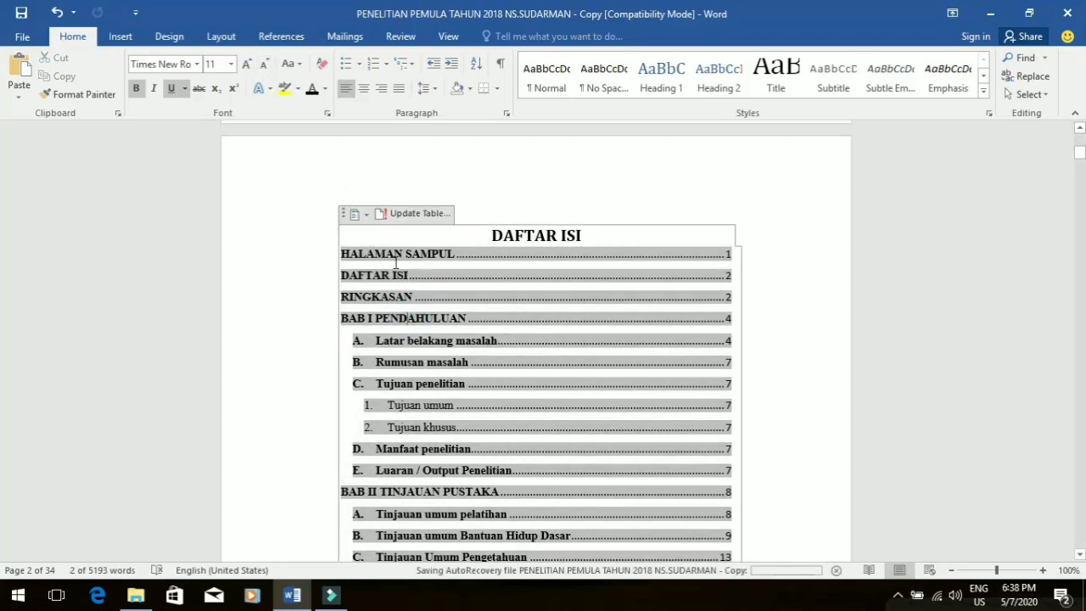
left_click(479, 267)
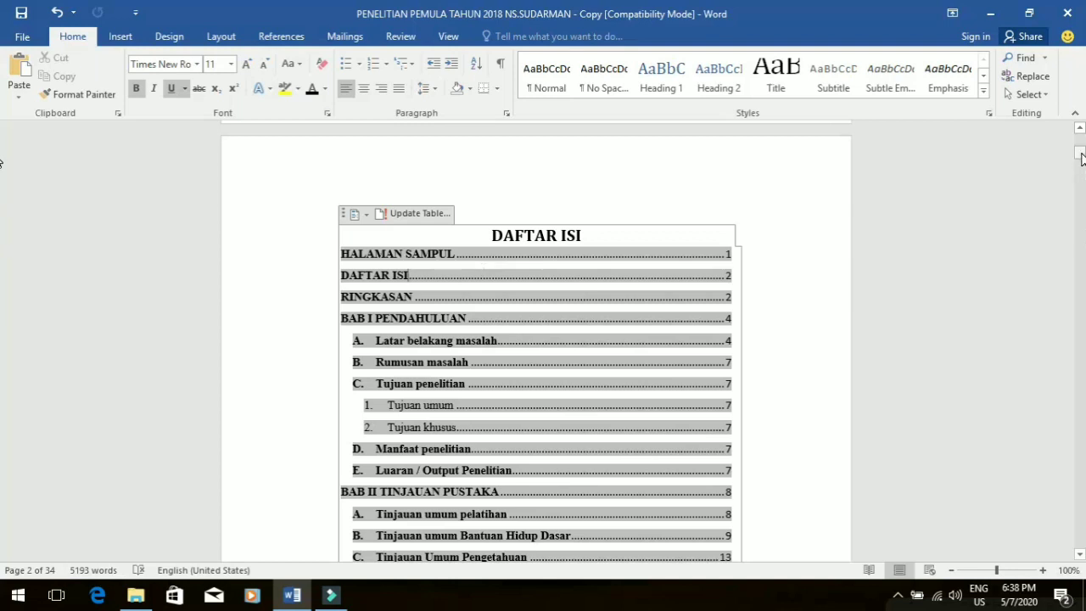
Step: Select the whole document and set custom page margins of 3 cm at the top and 4 cm on the left
left_click_drag(1081, 159, 1081, 141)
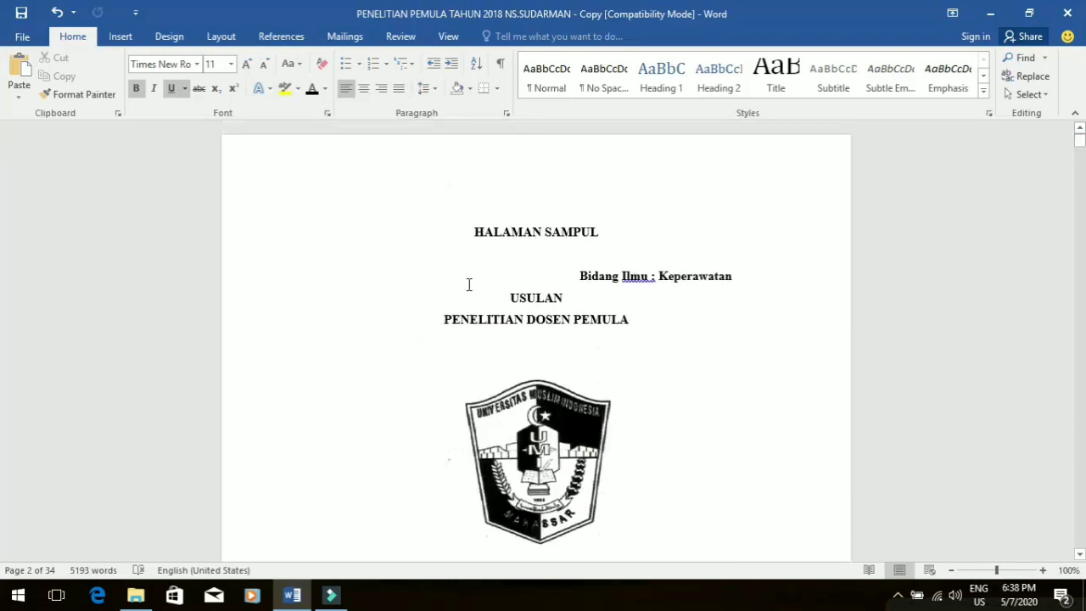
key("ctrl+a")
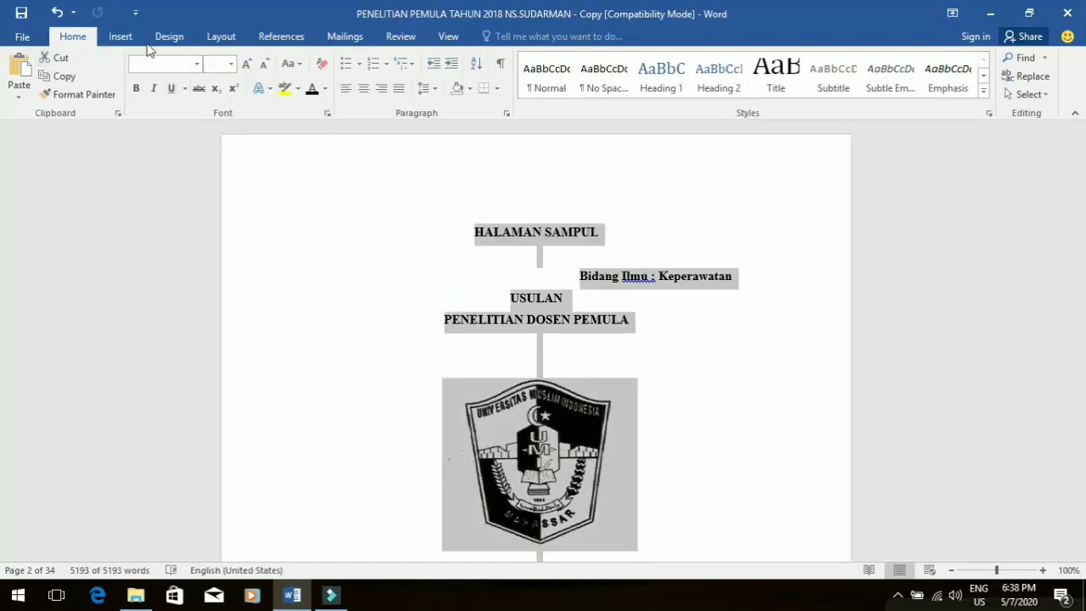
left_click(169, 38)
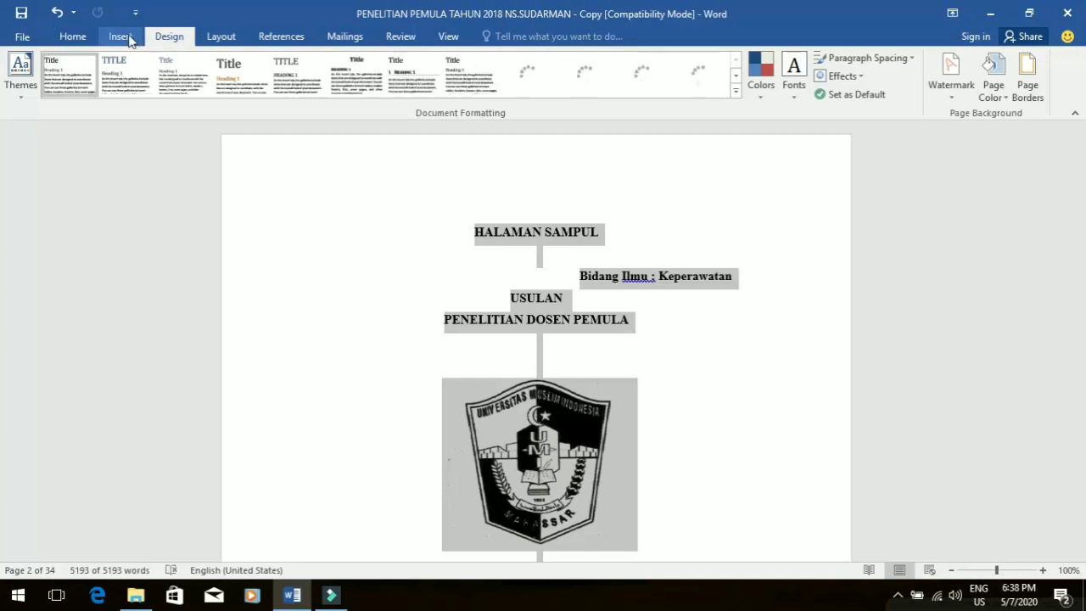
left_click(127, 39)
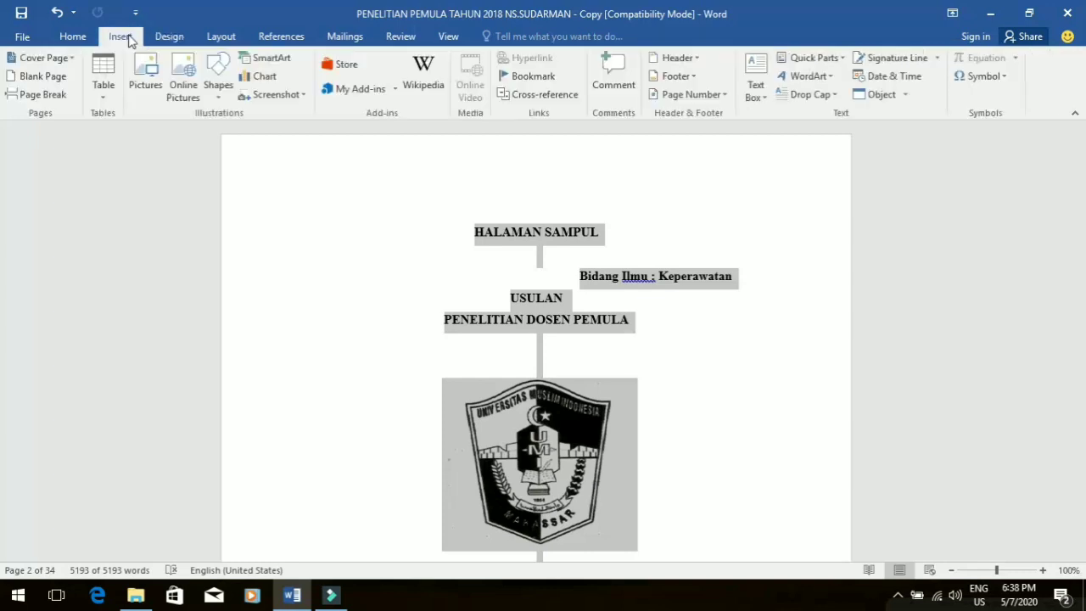
left_click(219, 38)
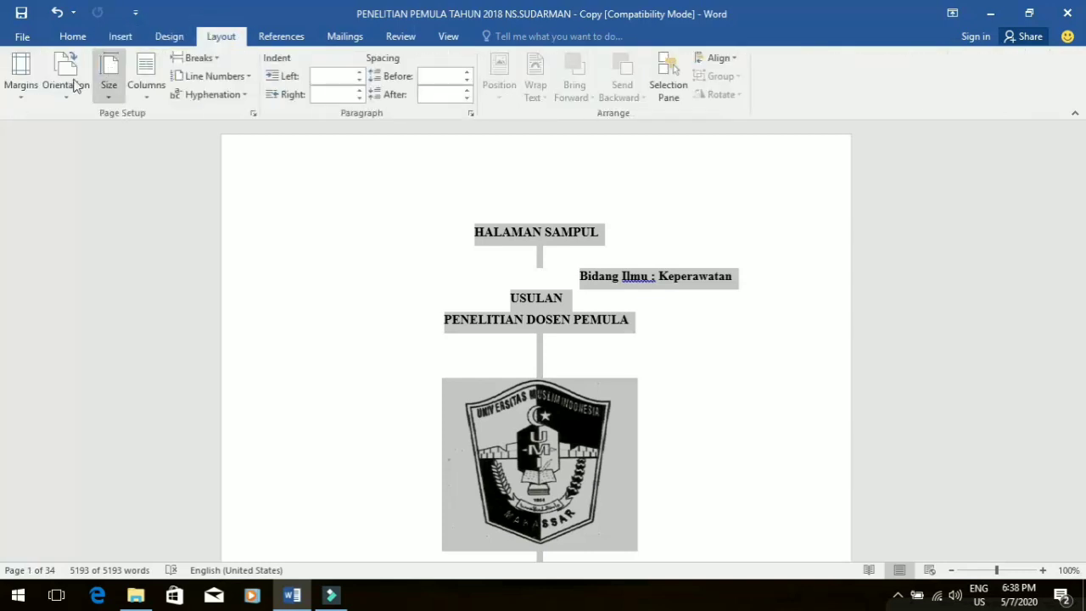
left_click(27, 93)
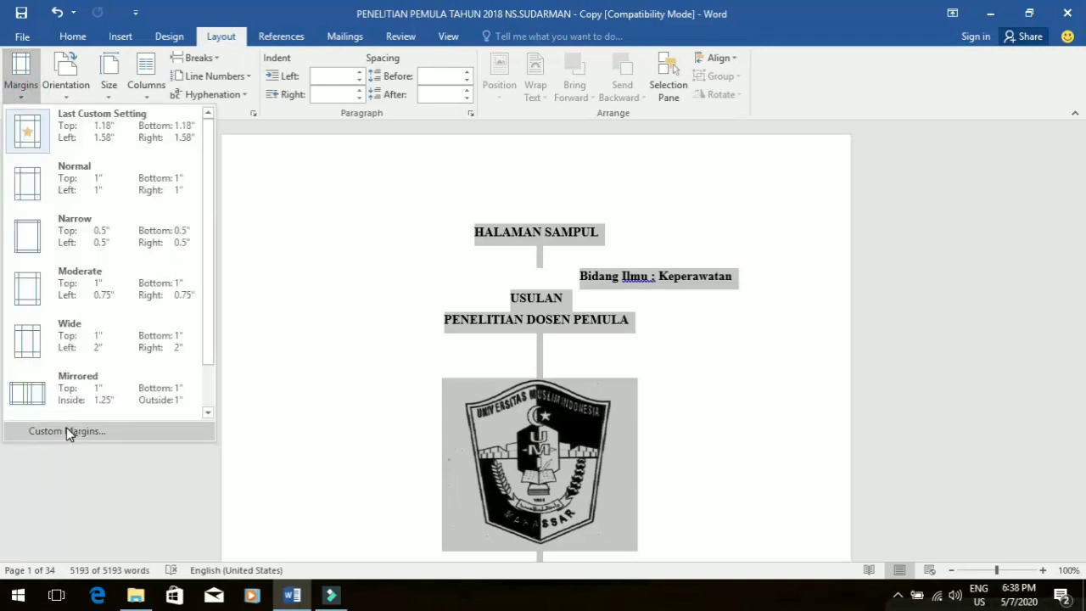
left_click(68, 431)
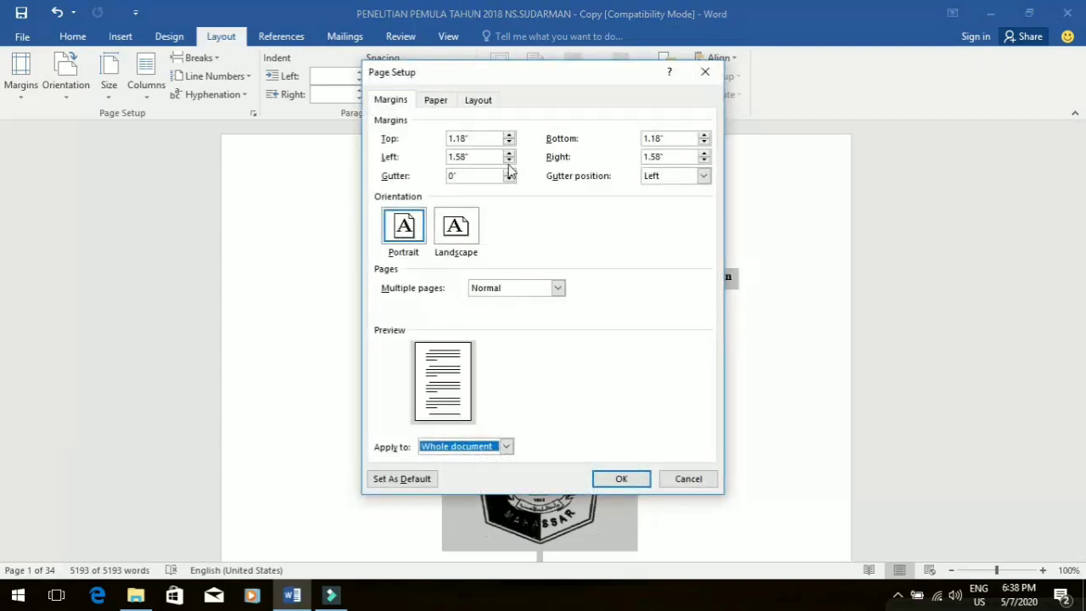
left_click(465, 137)
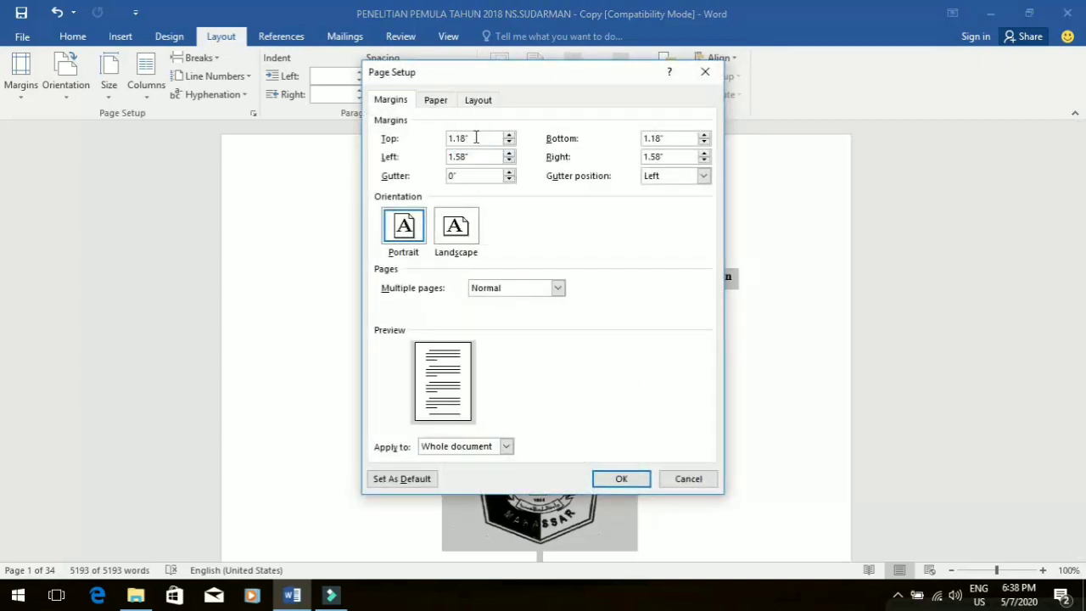
left_click_drag(480, 138, 425, 144)
type("3")
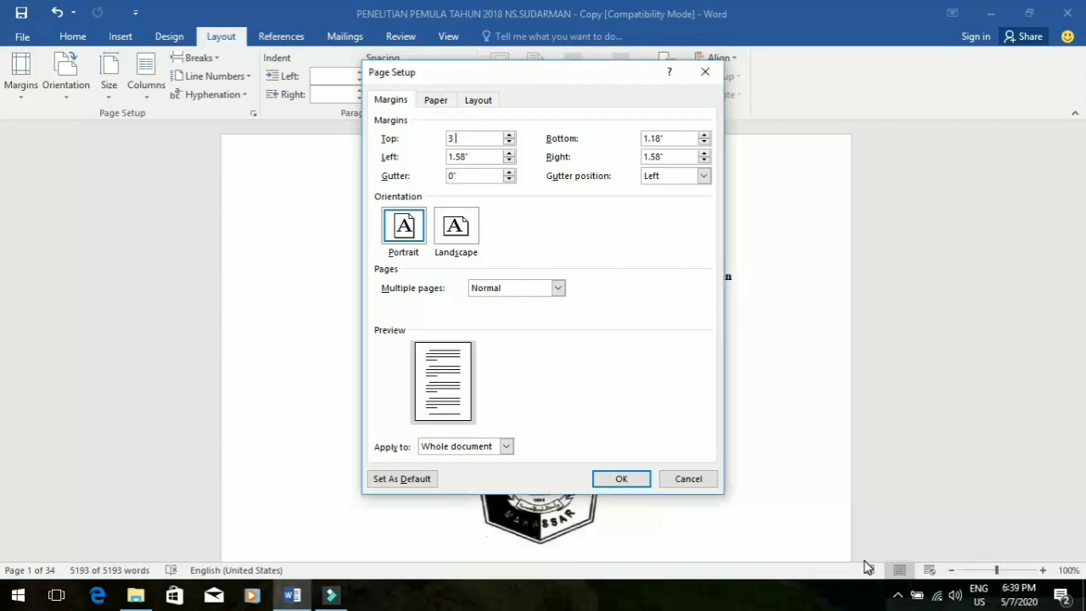
type(" CM")
double_click(475, 157)
type("4")
Step: Set the bottom page margin to 3 cm and the right page margin to 4 cm
double_click(676, 139)
type("3")
double_click(671, 158)
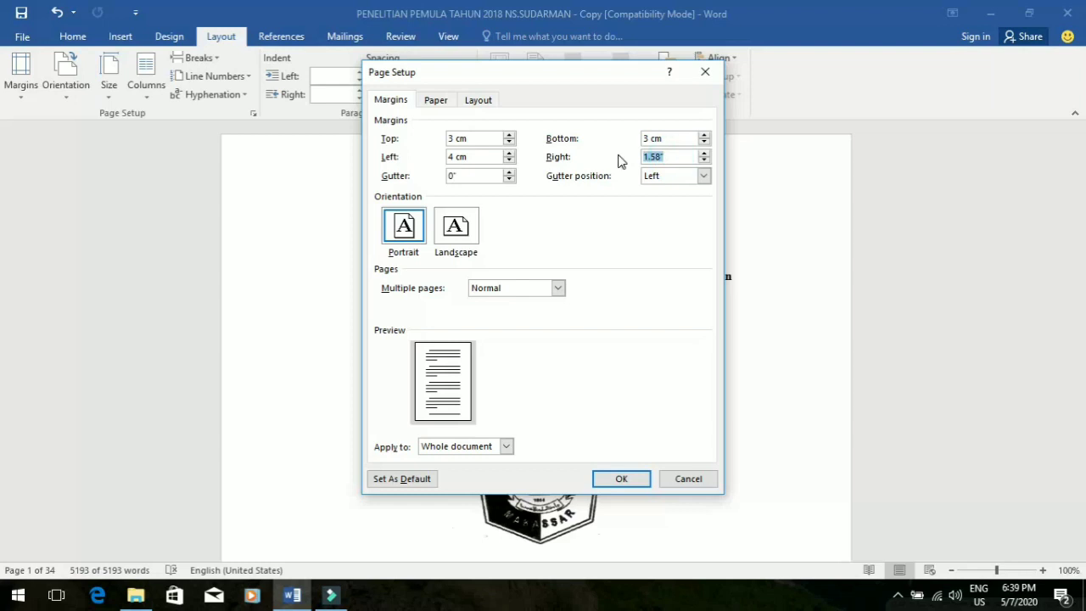
type("4")
Step: Check the A4 paper size and the Different first page option, keep both, and apply the page setup to the whole document
left_click(446, 102)
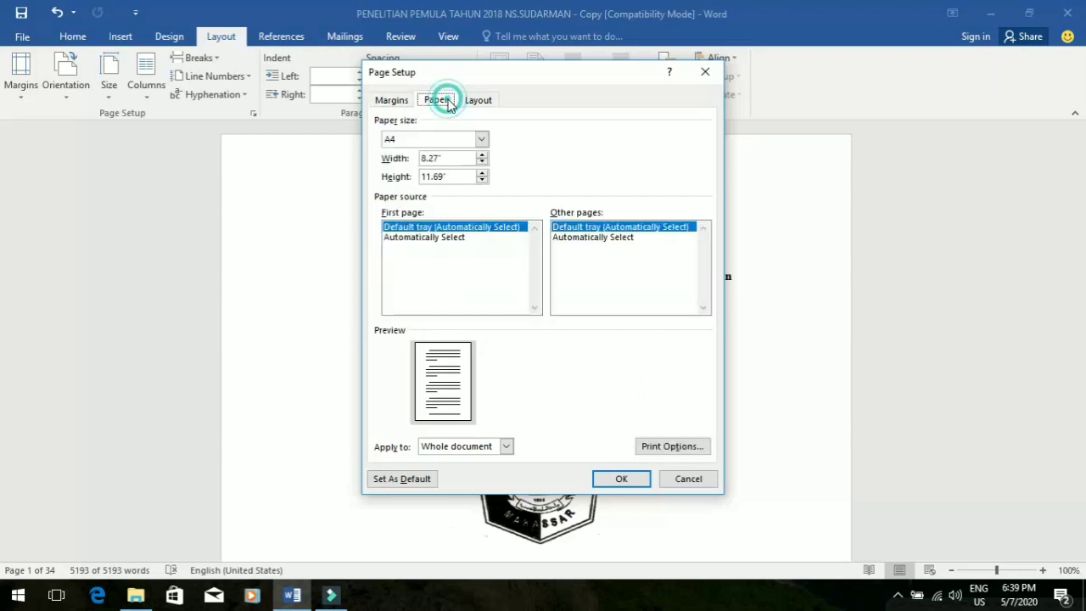
left_click(481, 140)
left_click(481, 139)
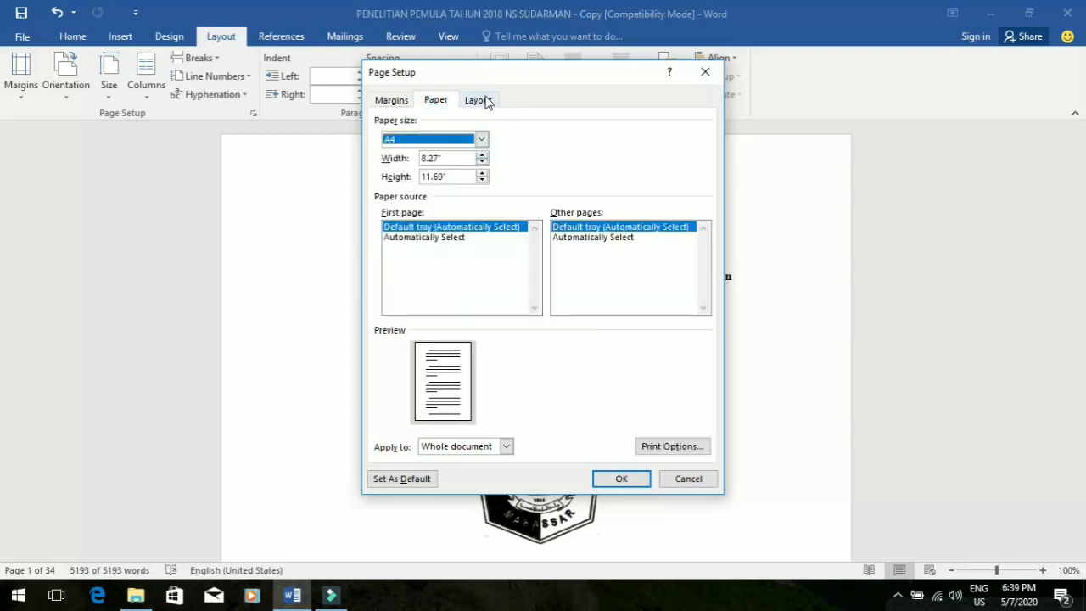
left_click(480, 100)
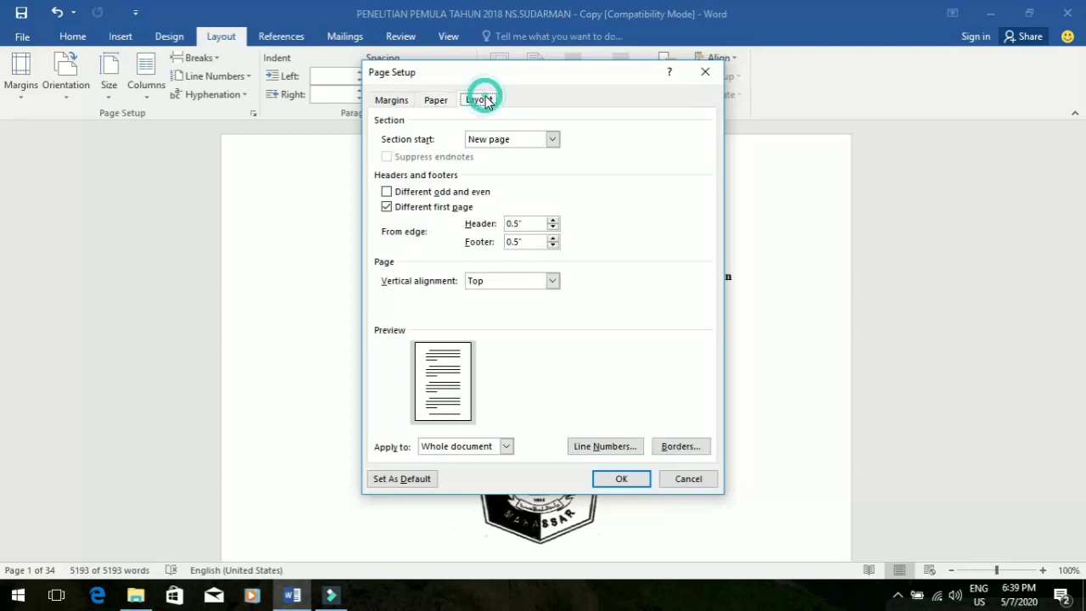
left_click(386, 208)
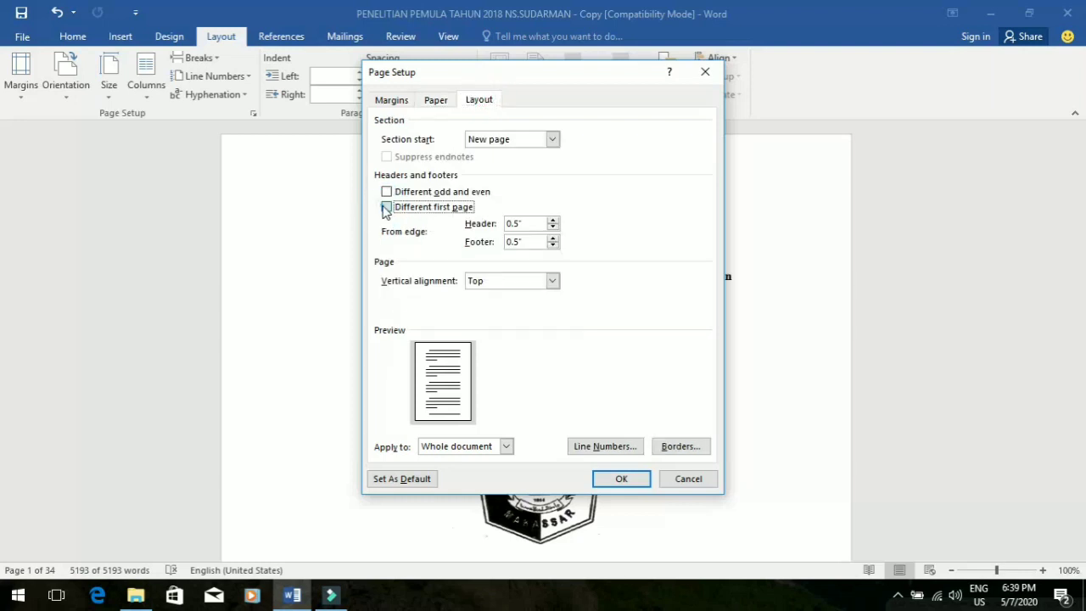
left_click(386, 208)
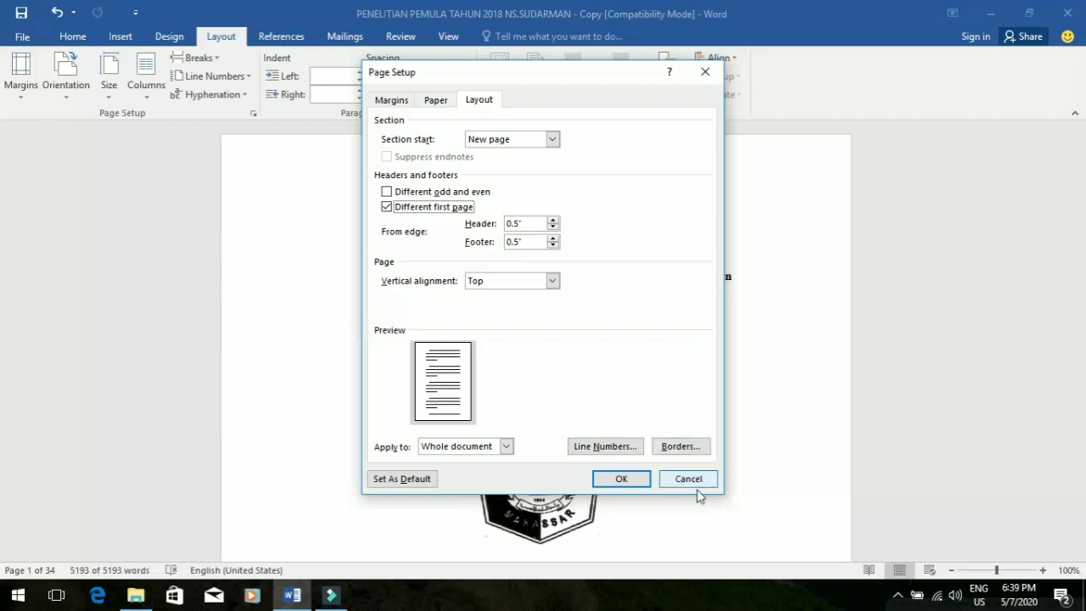
left_click(635, 479)
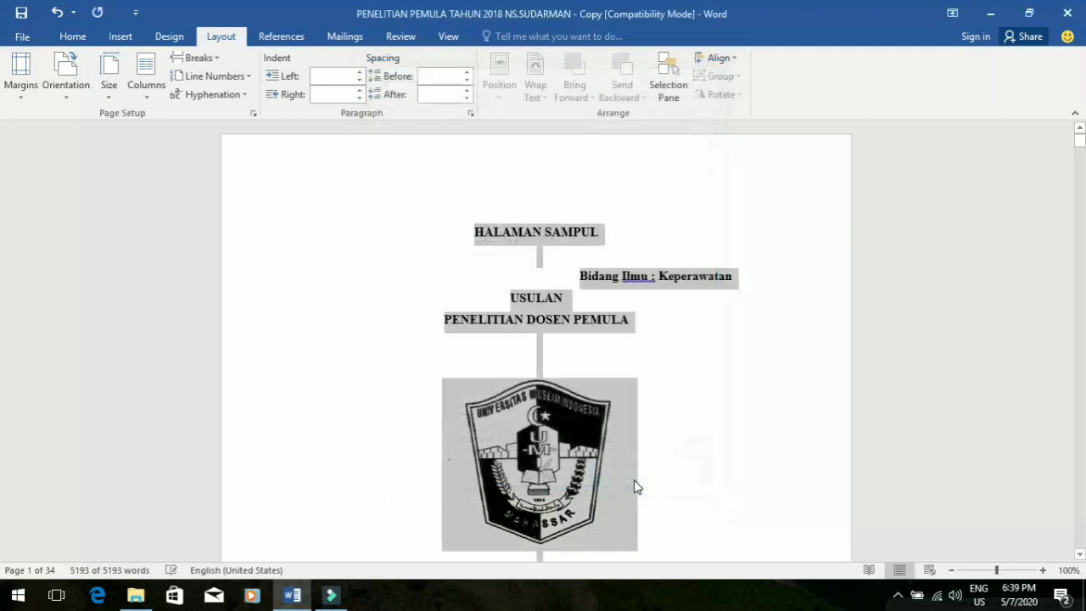
Step: Open the cover page's footer and set the page number format to i, ii, iii, starting at i
left_click_drag(1080, 140, 1084, 156)
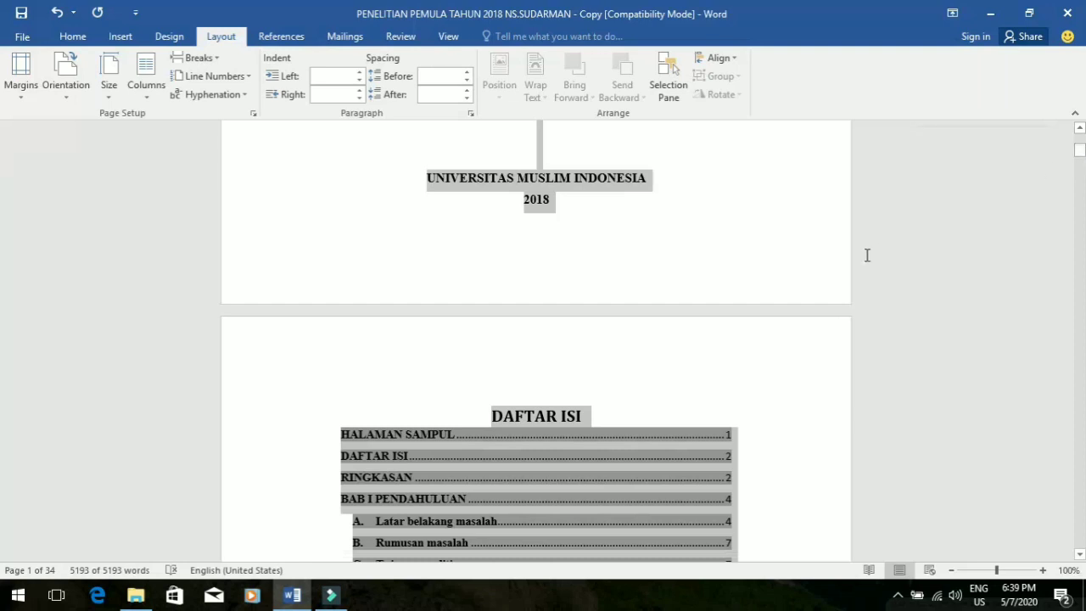
double_click(813, 270)
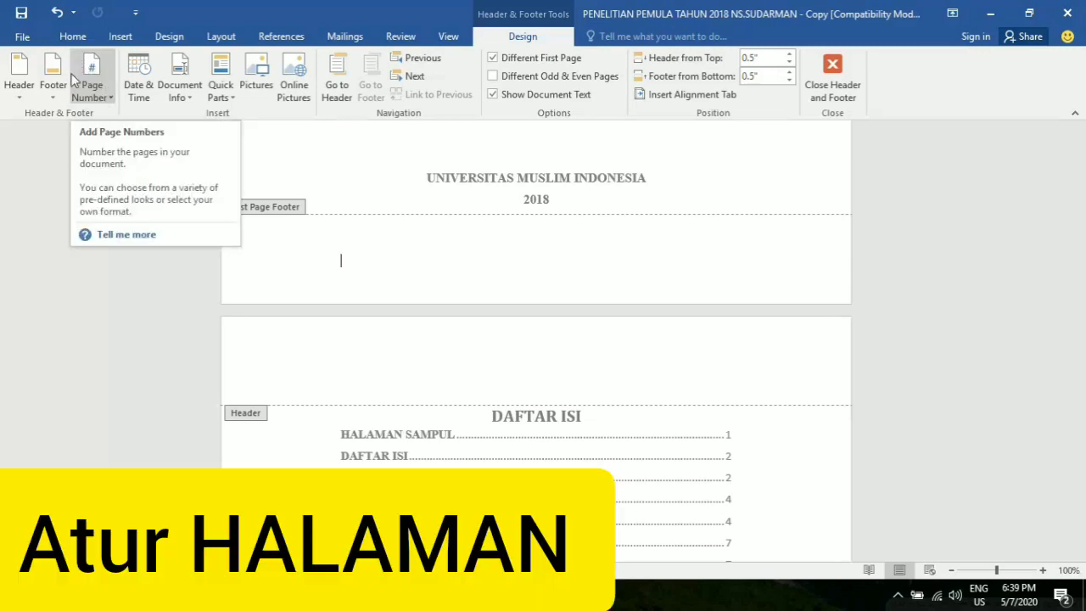
left_click(101, 103)
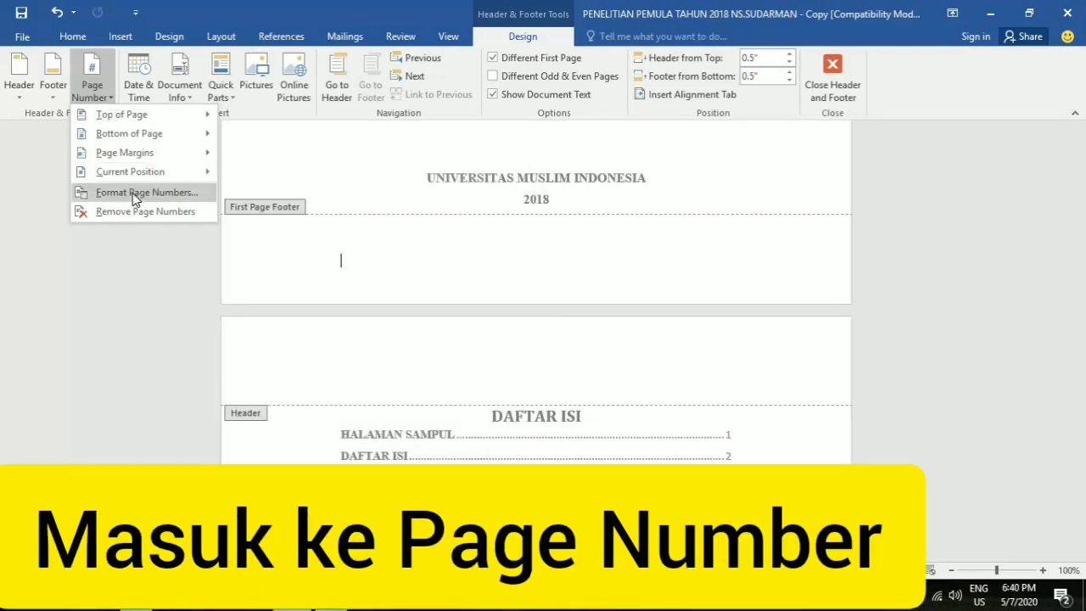
left_click(134, 194)
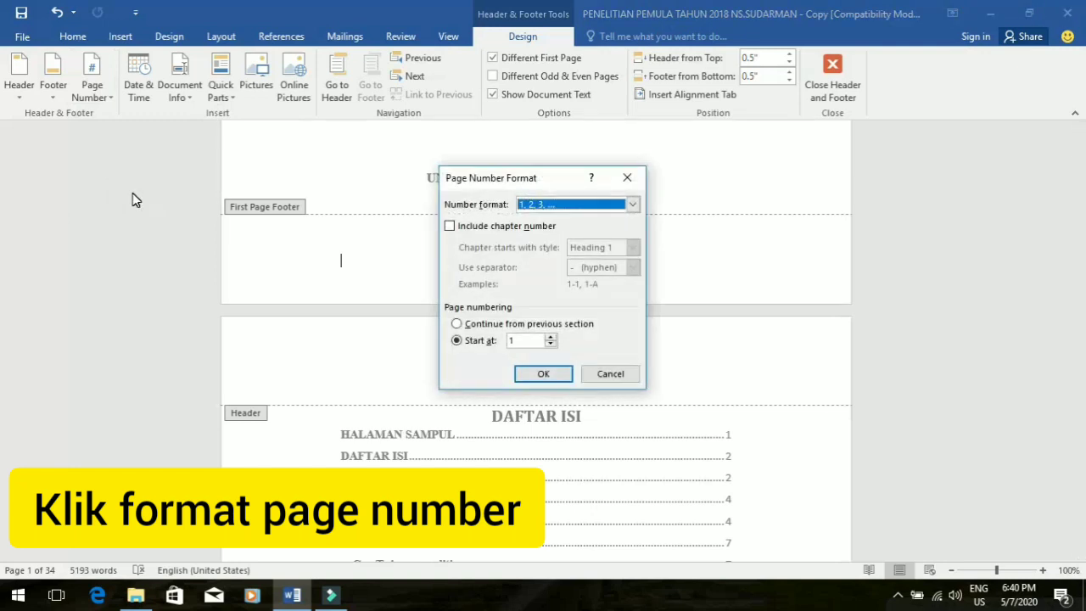
left_click(635, 206)
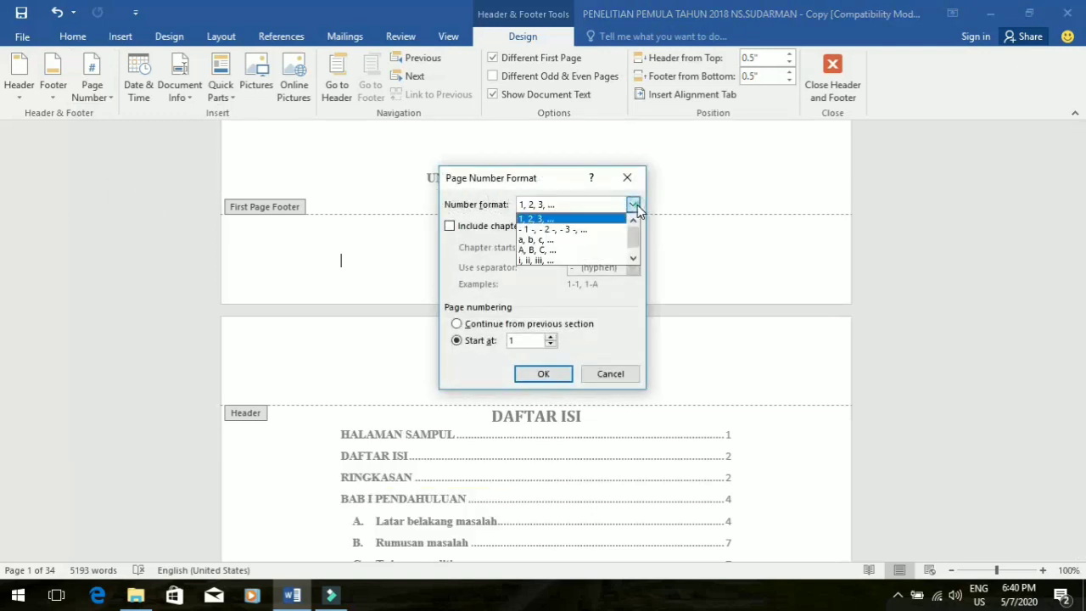
left_click(541, 261)
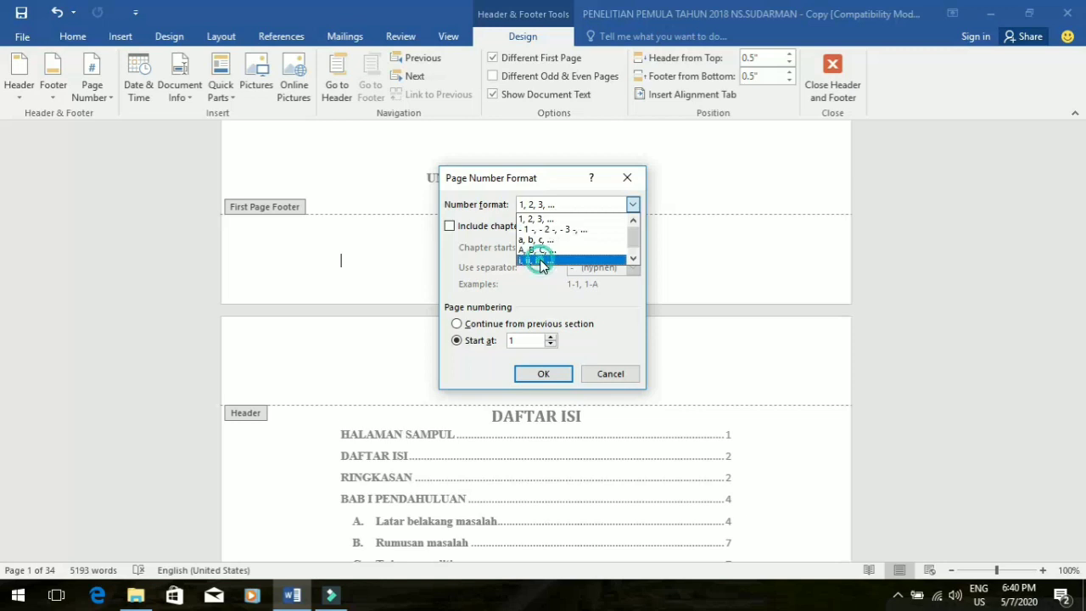
left_click(552, 343)
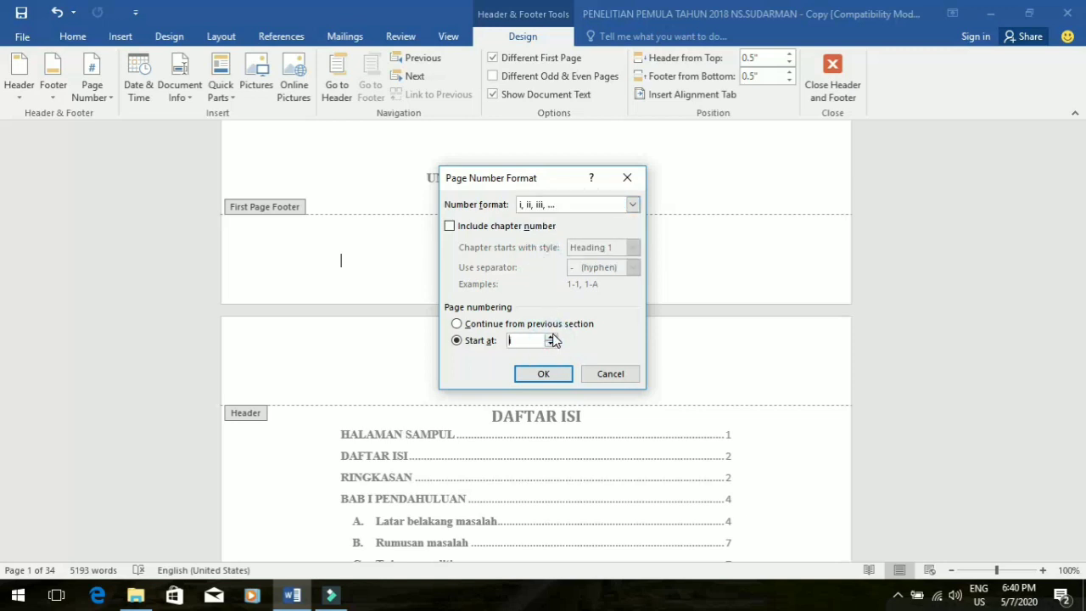
left_click(552, 341)
left_click(552, 343)
left_click(552, 345)
left_click(544, 374)
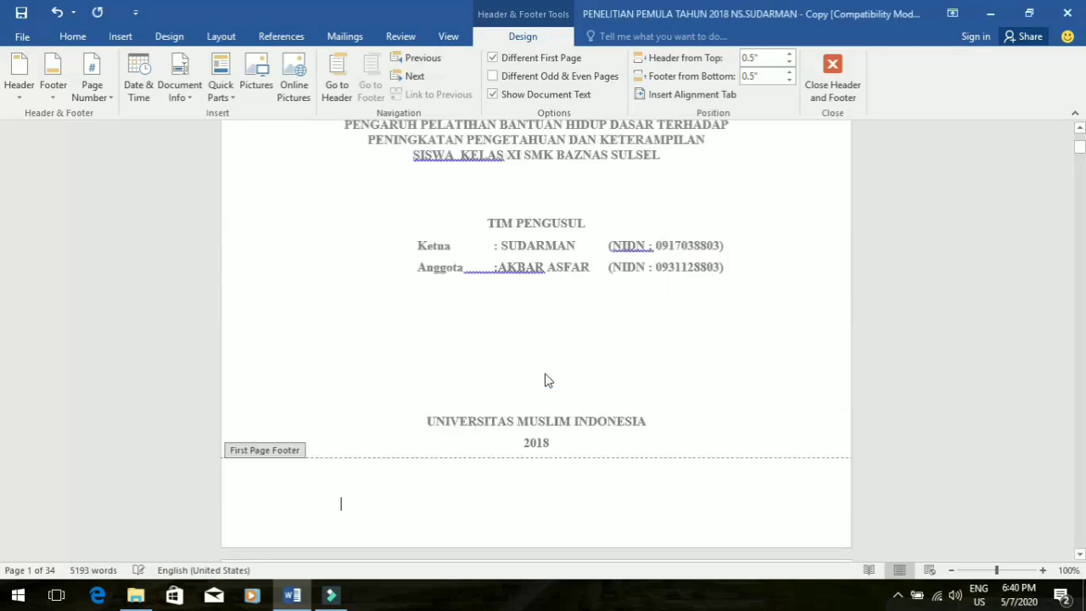
Step: Insert a bottom-of-page number in the Plain Number 3 style into the cover page's footer
left_click(92, 92)
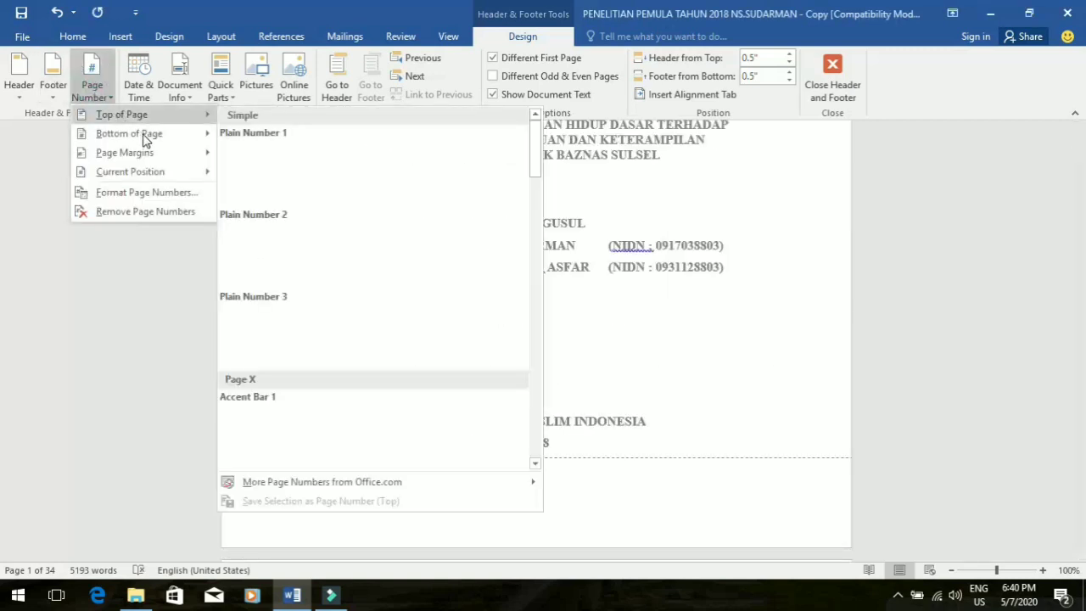
mouse_move(146, 139)
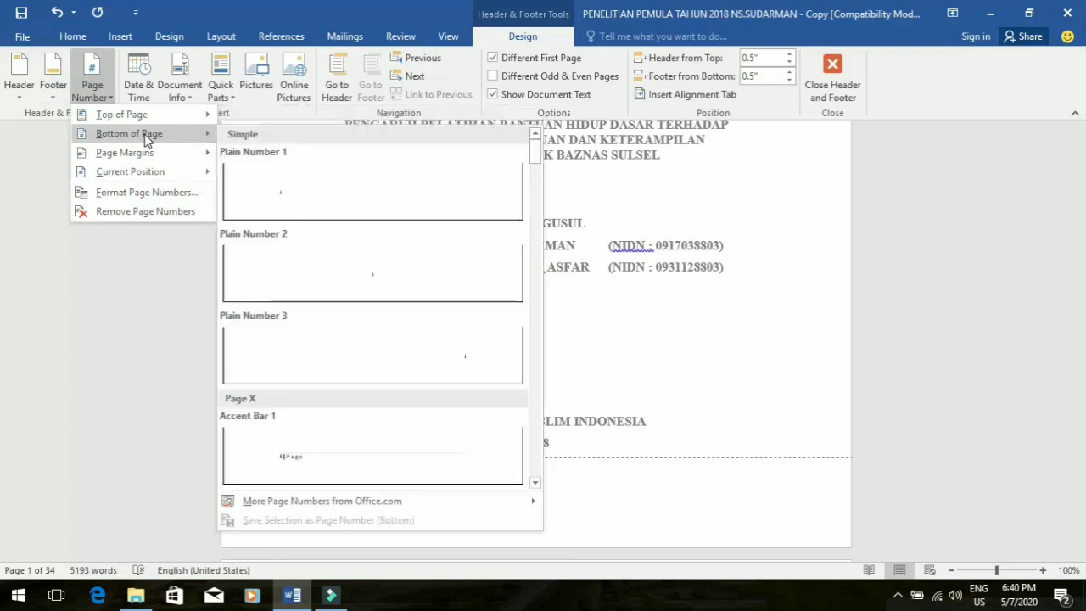
left_click(424, 380)
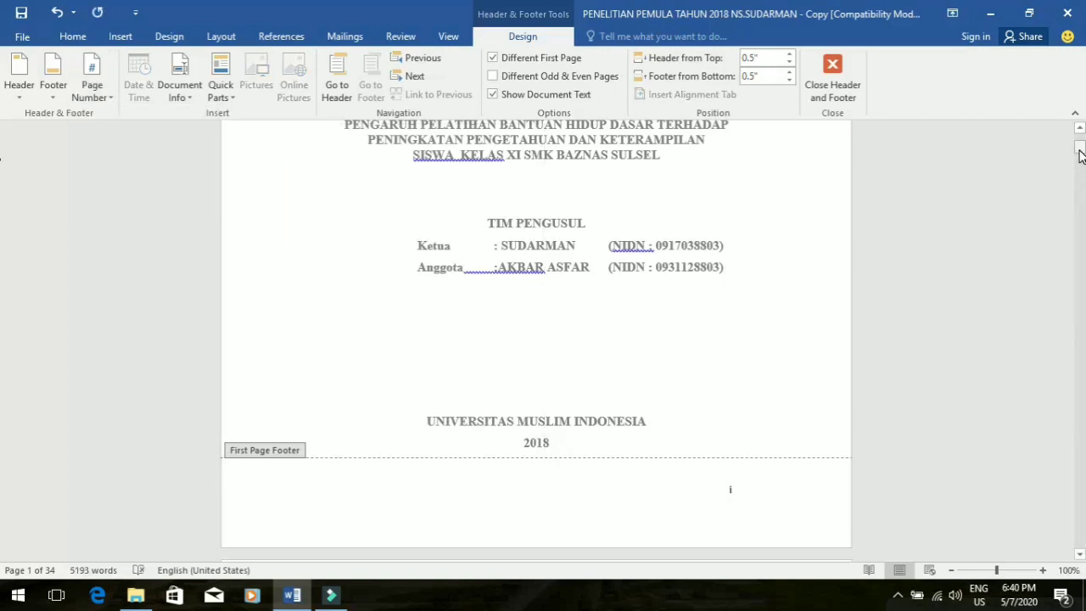
Step: Reinsert the Plain Number 3 page number in the cover page's footer and reapply the i, ii, iii format starting at i
mouse_move(1080, 153)
left_mouse_down()
mouse_move(1081, 169)
mouse_move(1081, 160)
left_mouse_up()
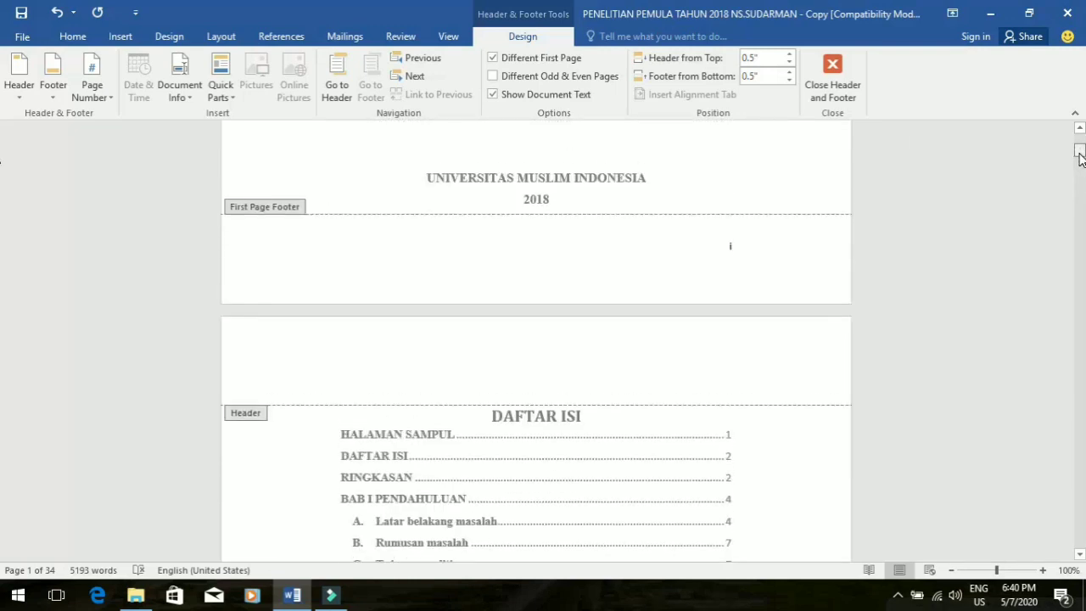
left_click(91, 103)
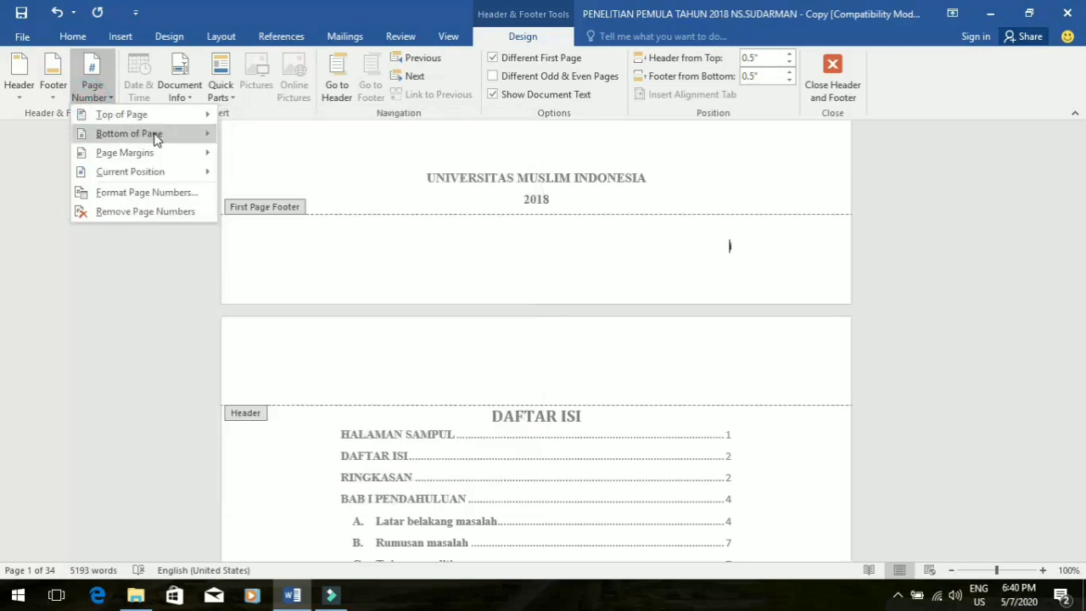
mouse_move(157, 140)
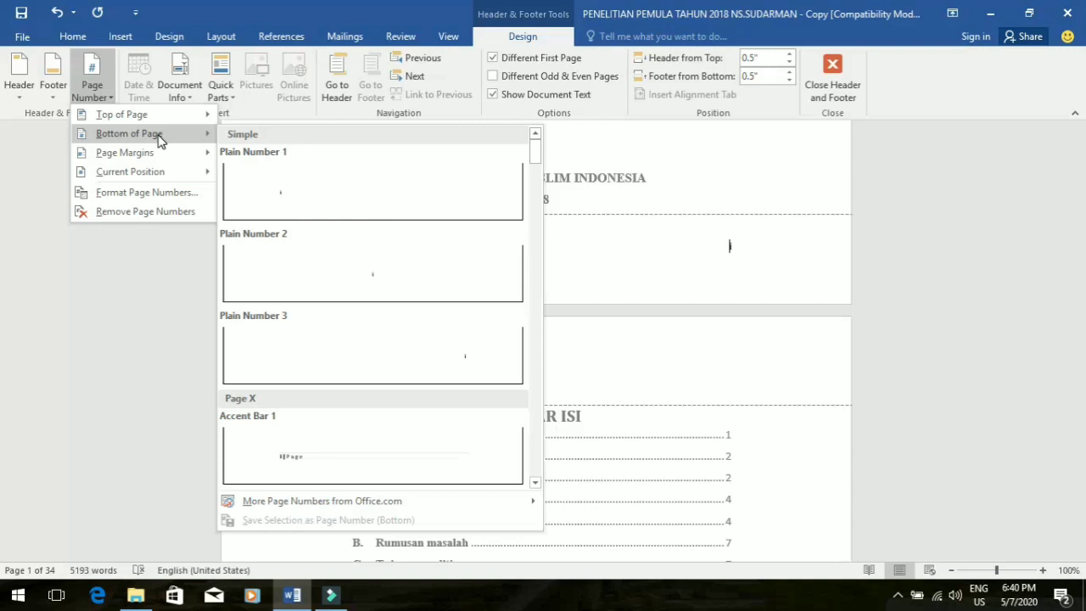
left_click(498, 344)
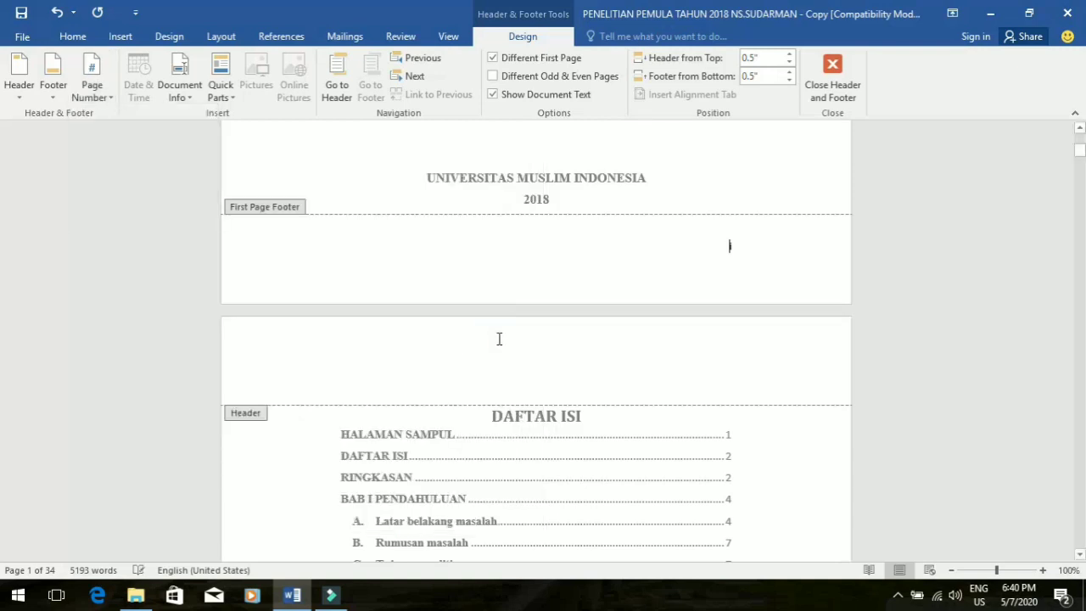
left_click(92, 89)
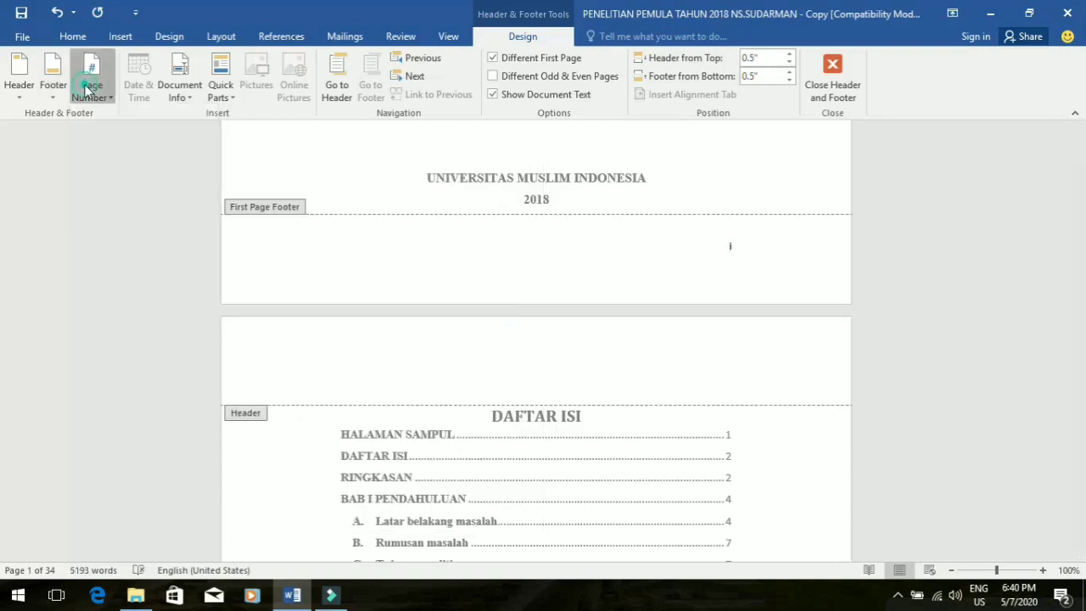
left_click(145, 194)
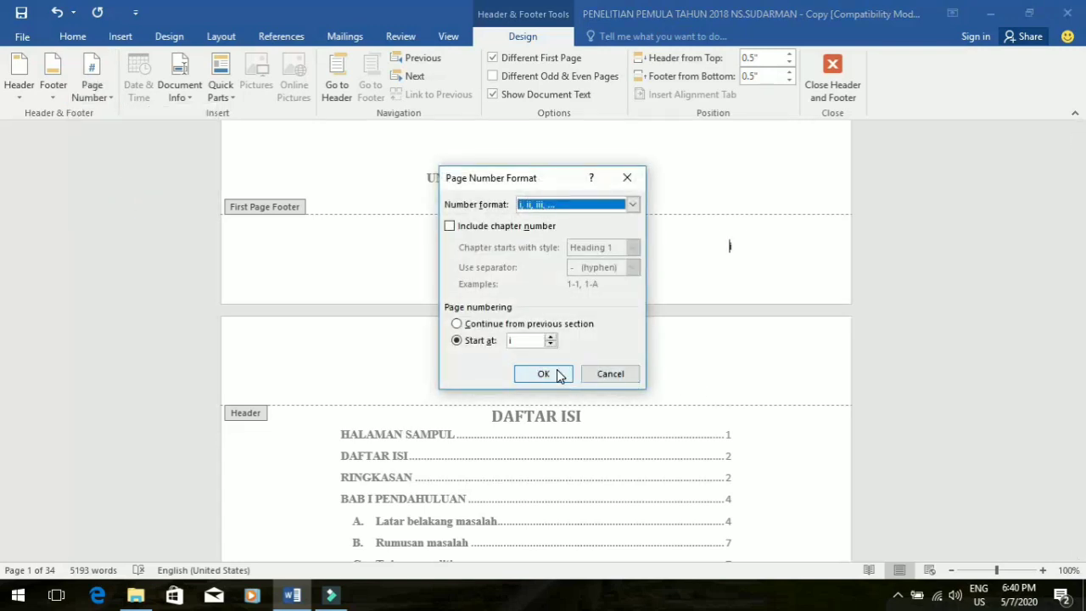
left_click(543, 373)
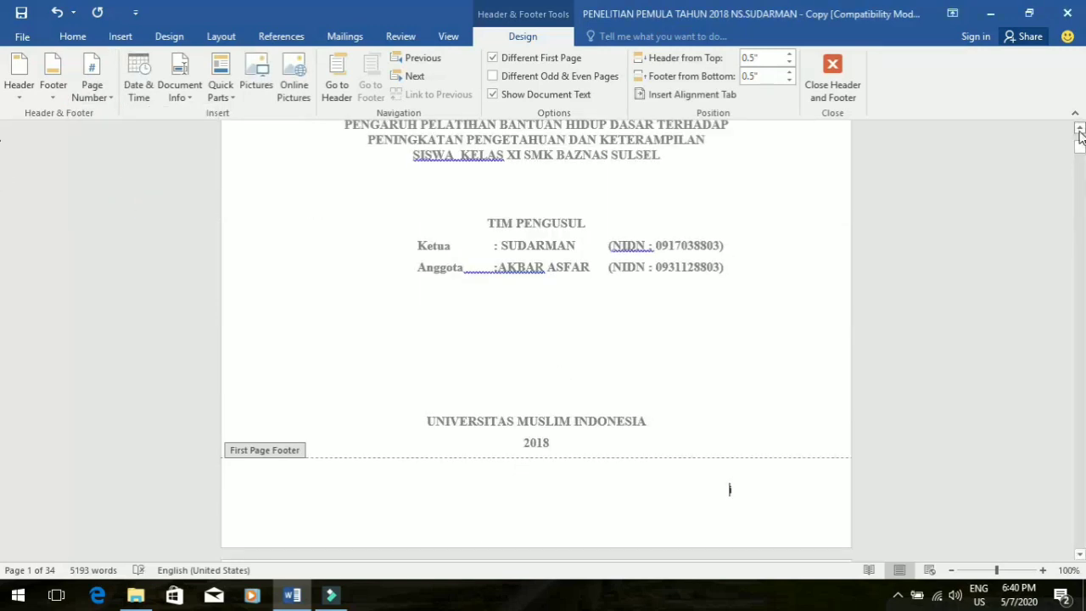
Step: From the footer of the DAFTAR ISI page, set the page numbering to continue from the previous section
left_click_drag(1081, 153, 1079, 164)
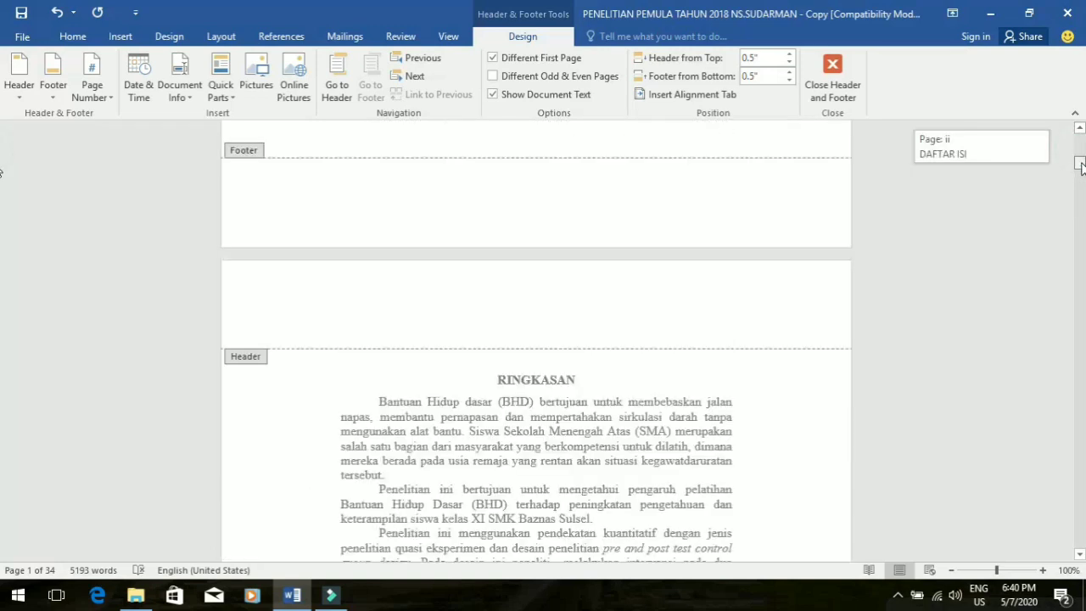
left_click(750, 190)
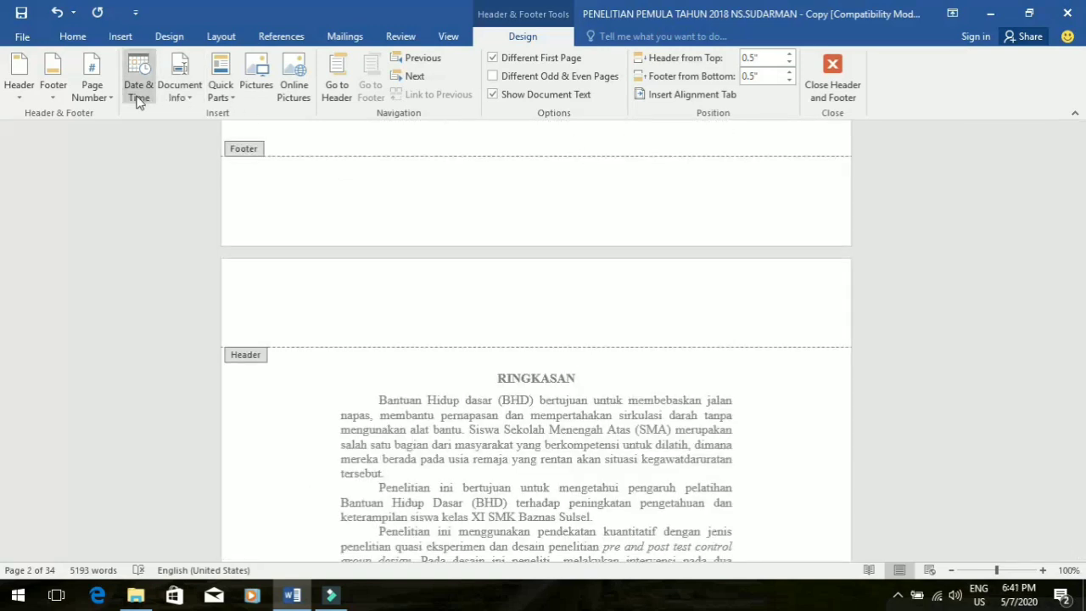
left_click(103, 93)
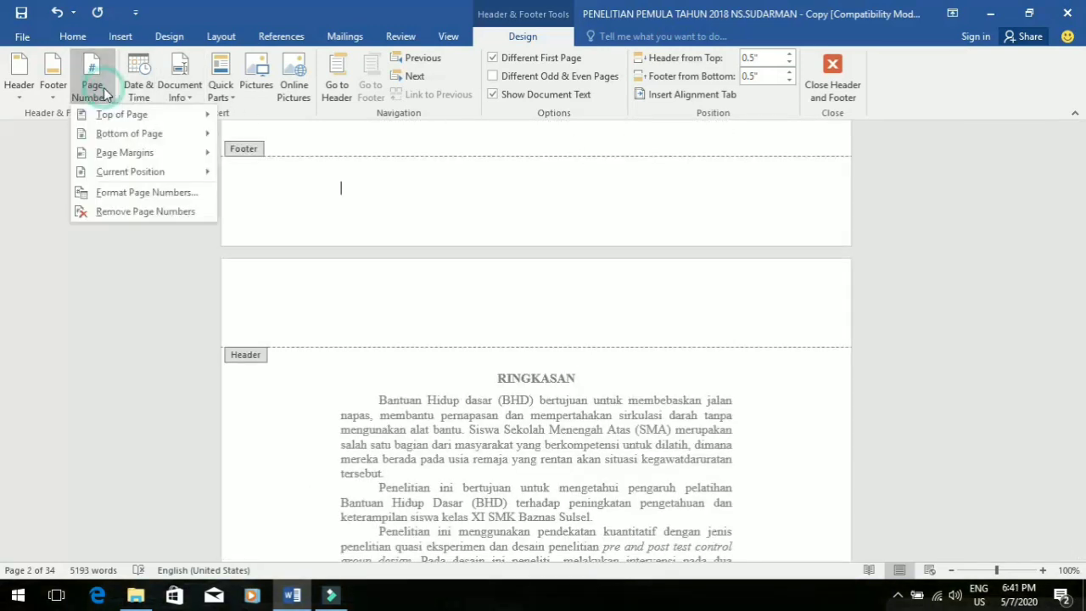
left_click(161, 193)
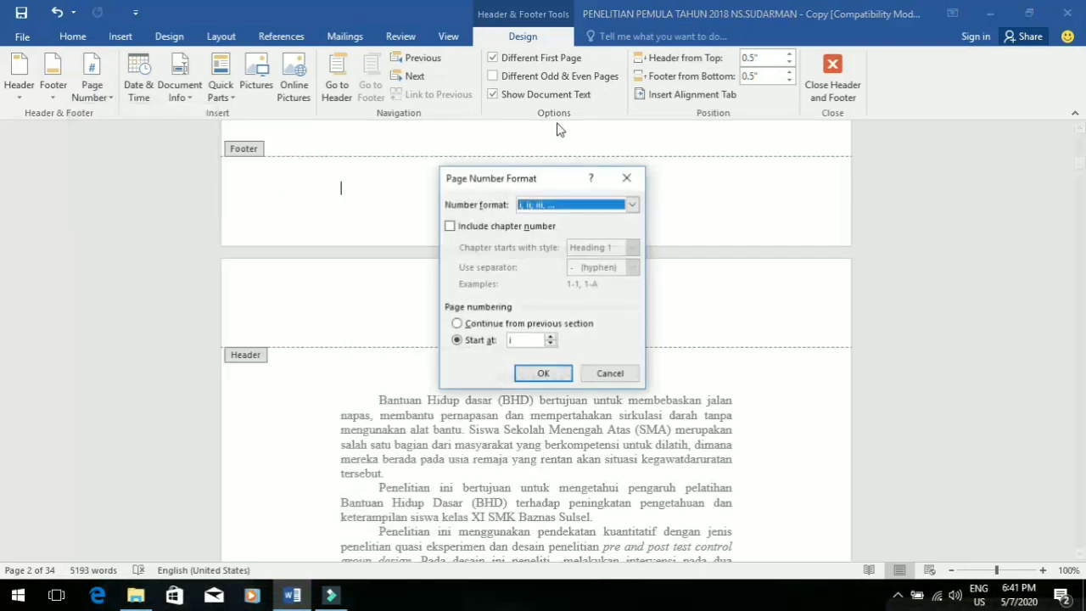
left_click(459, 325)
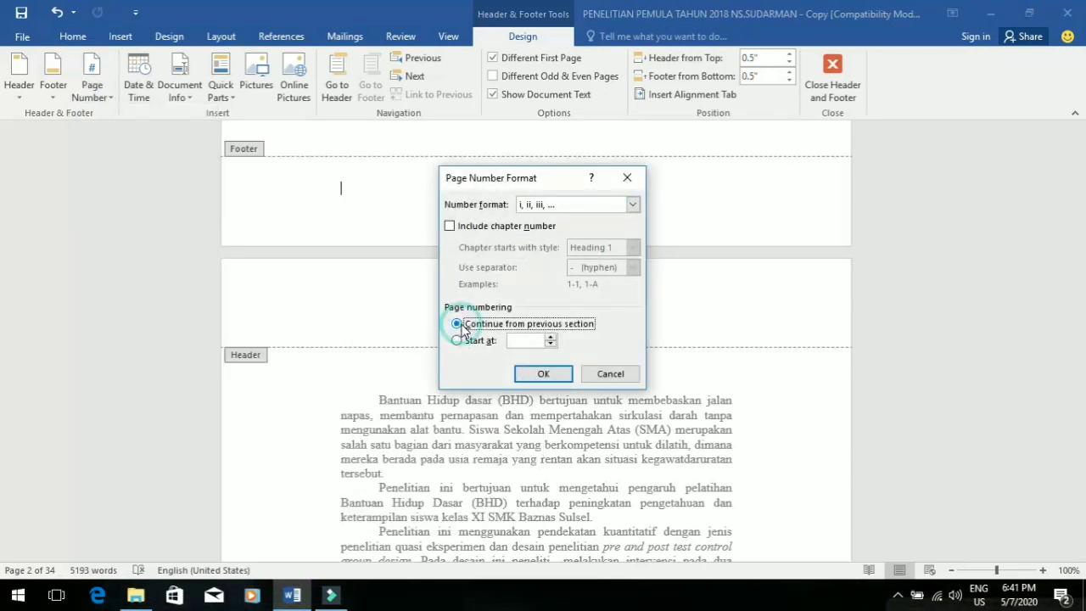
left_click(548, 375)
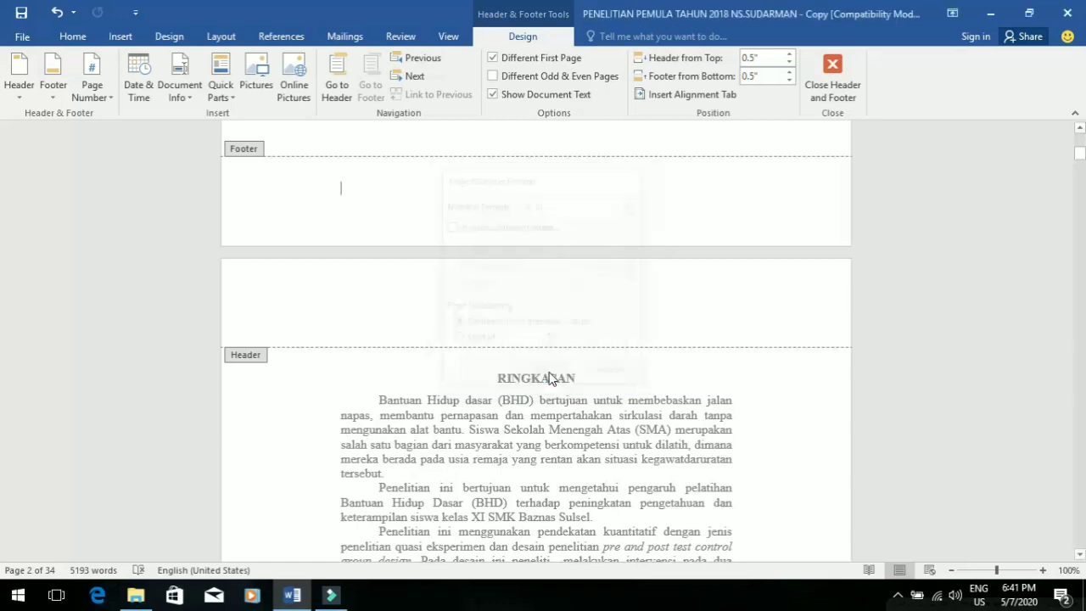
left_click_drag(1080, 152, 1080, 176)
left_click(898, 595)
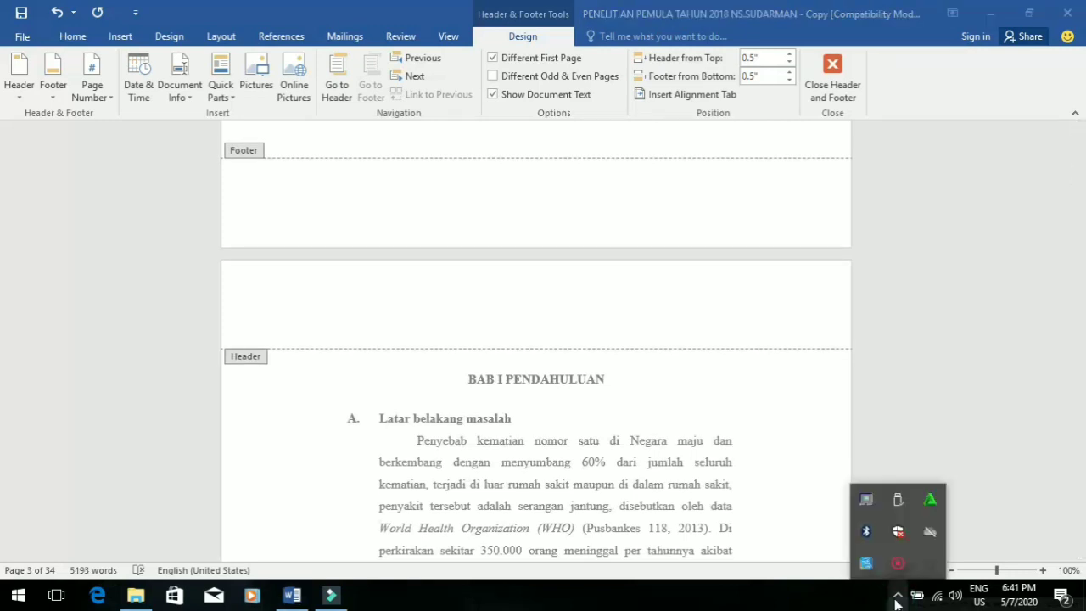
left_click(897, 565)
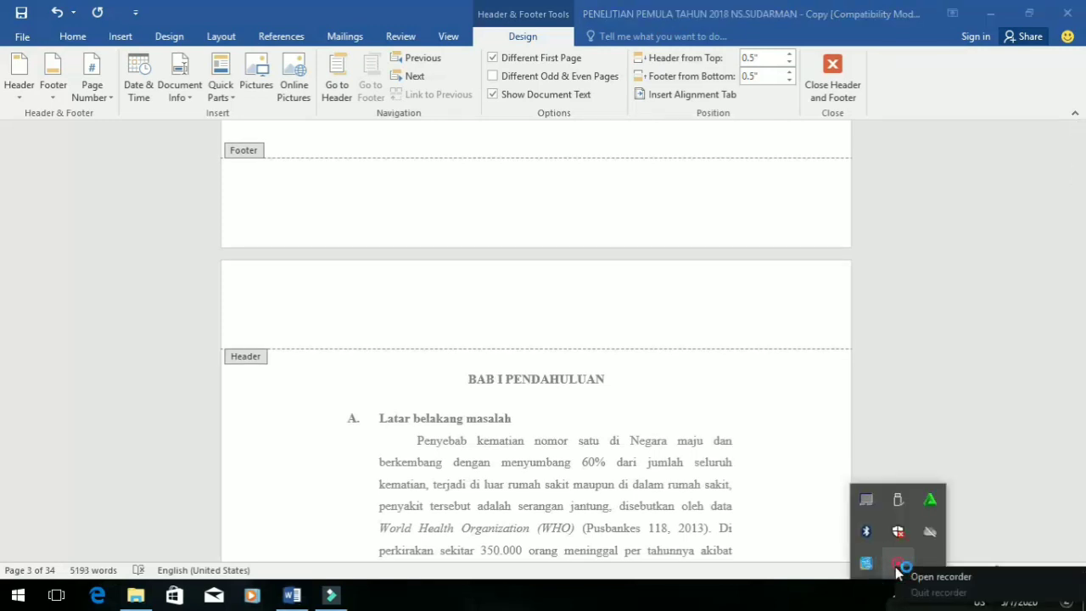
left_click(926, 579)
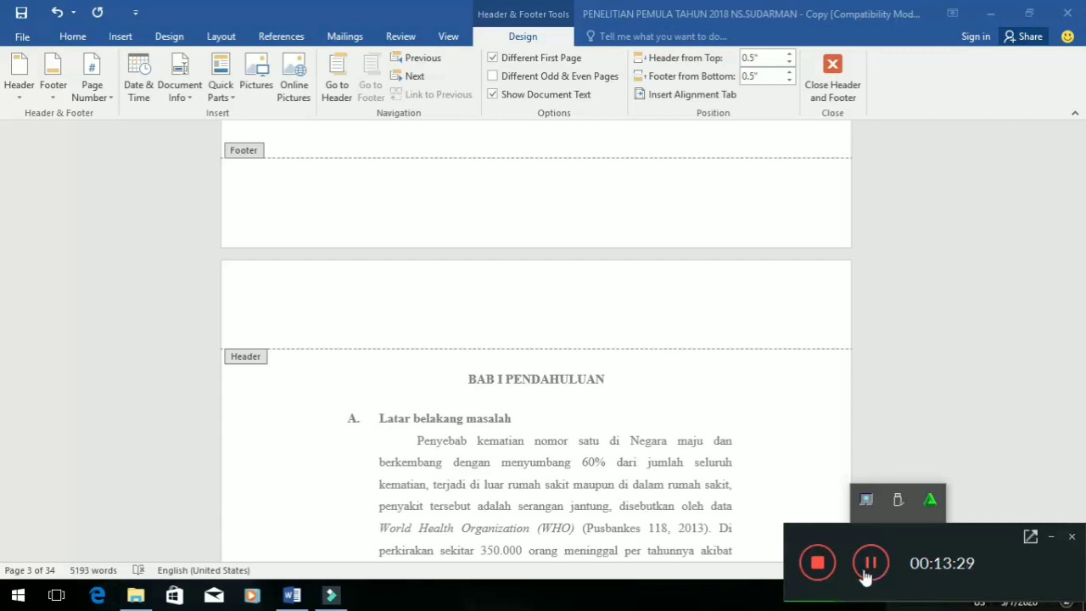
left_click(864, 576)
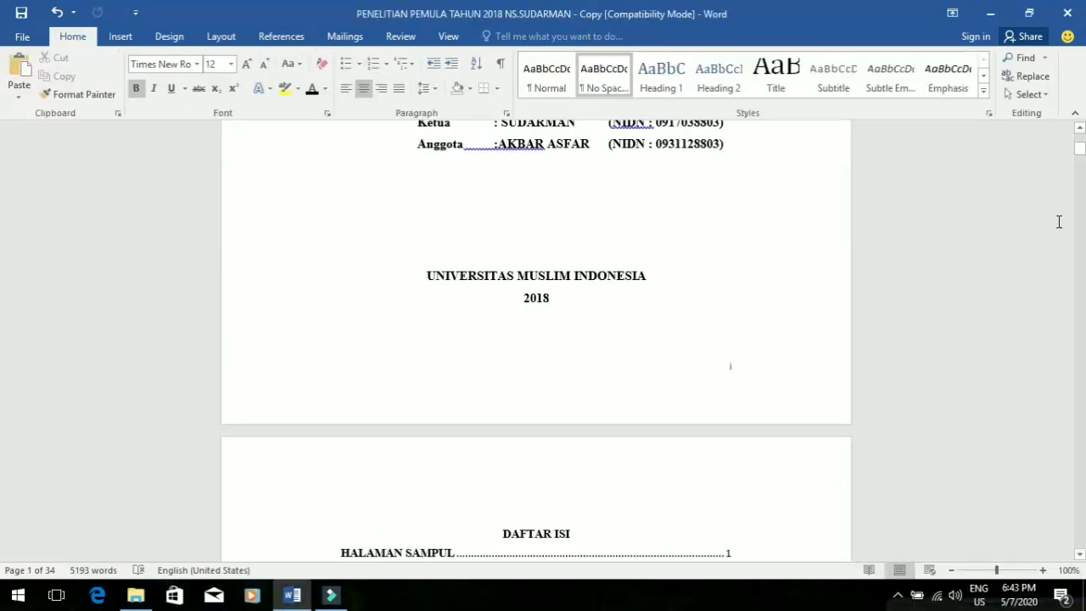
left_click_drag(1080, 151, 1084, 187)
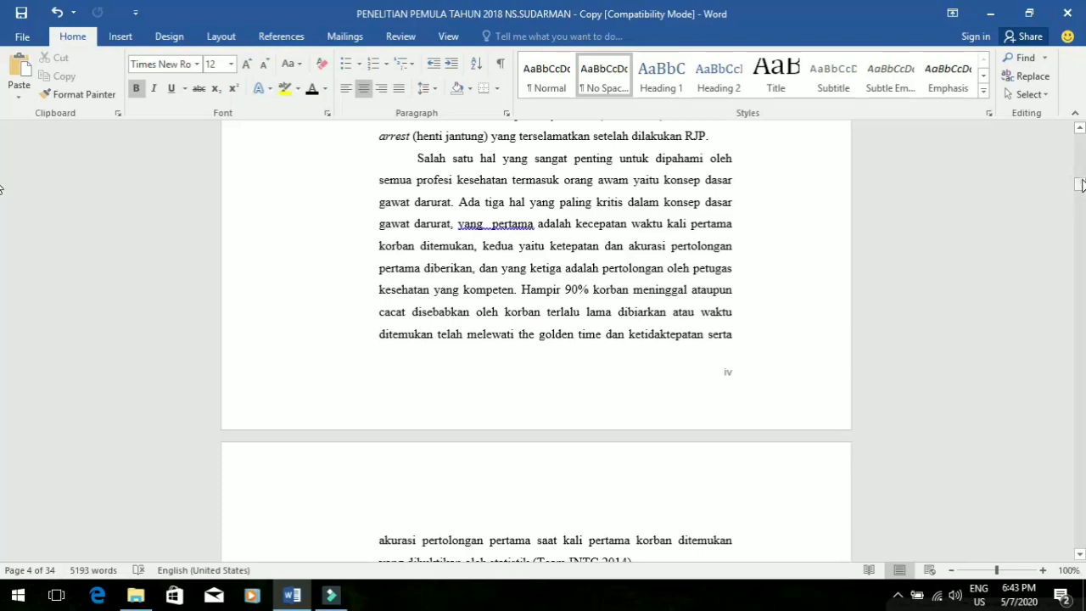
Step: Insert a Next Page section break directly before the "BAB I PENDAHULUAN" heading
left_click_drag(1082, 185, 1081, 180)
left_click(465, 299)
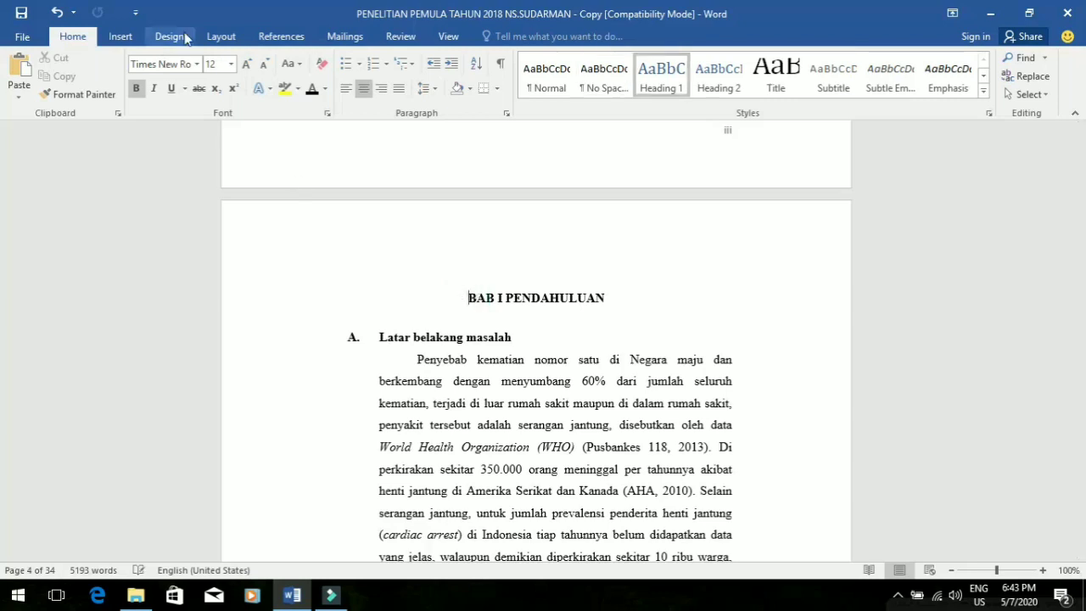
left_click(217, 37)
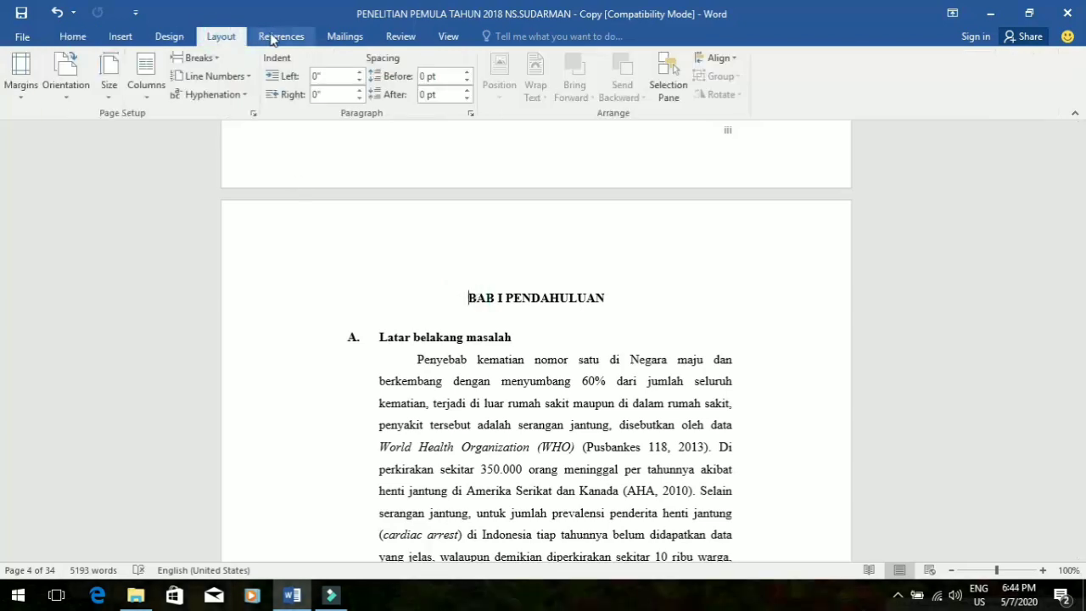
left_click(211, 62)
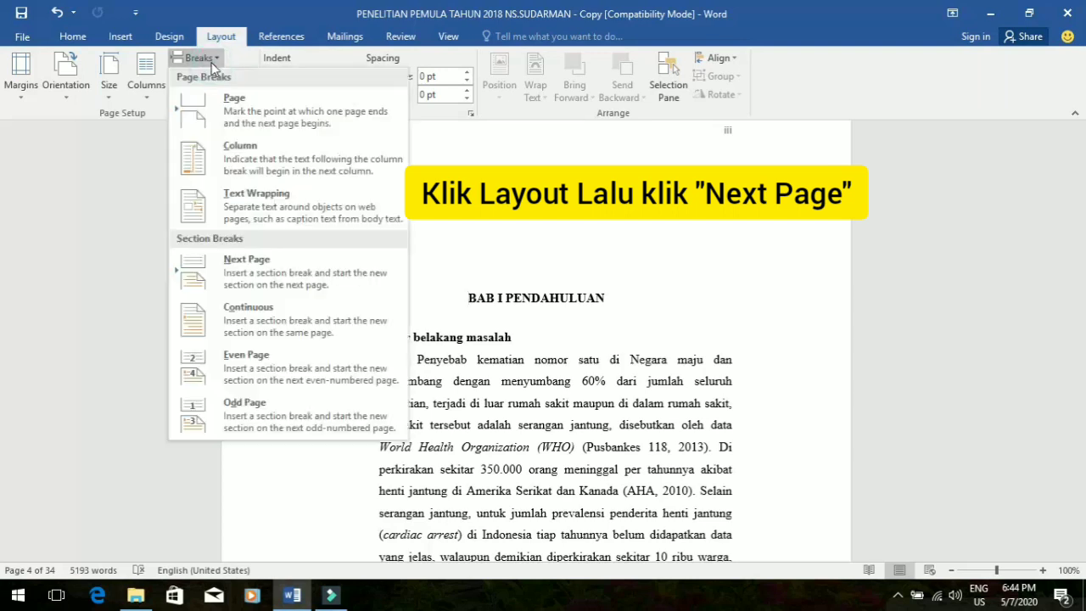
left_click(272, 260)
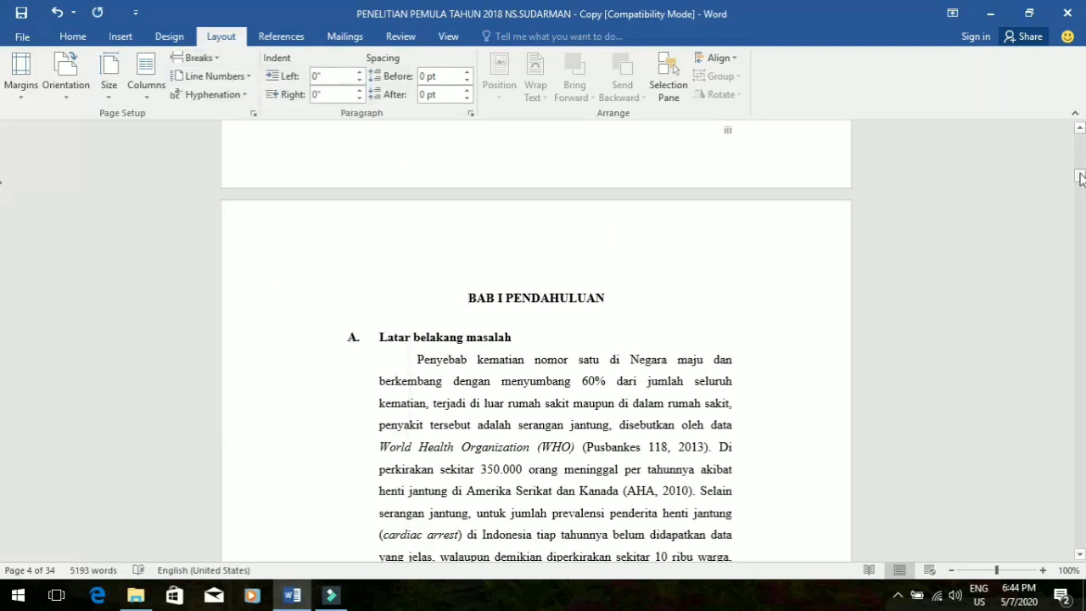
Step: From the footer of the BAB I page, set the section's page number format to 1, 2, 3, starting at 1
left_click_drag(1080, 177, 1080, 187)
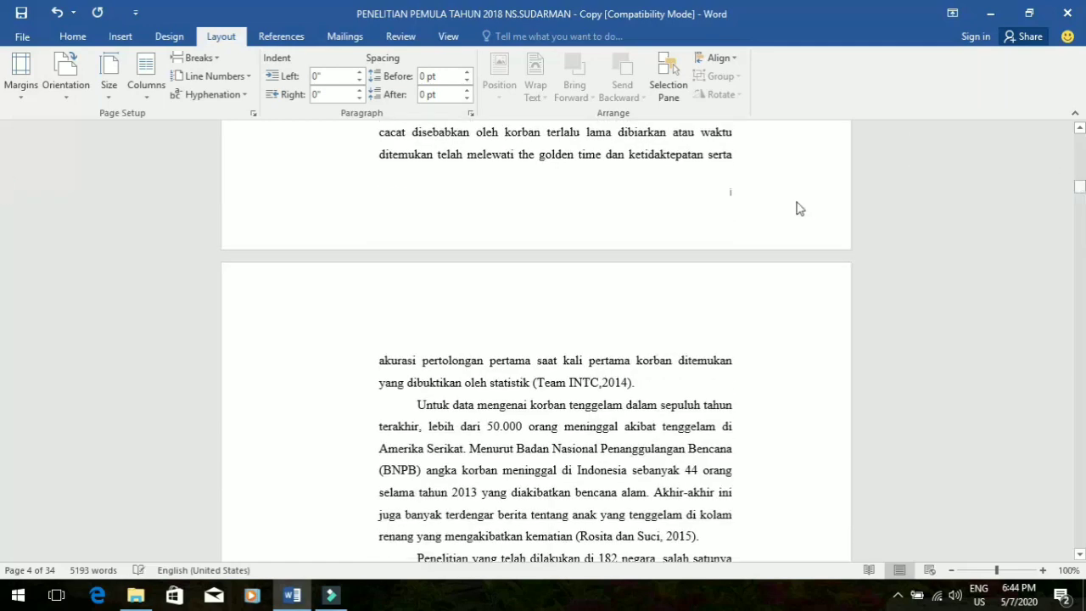
double_click(787, 200)
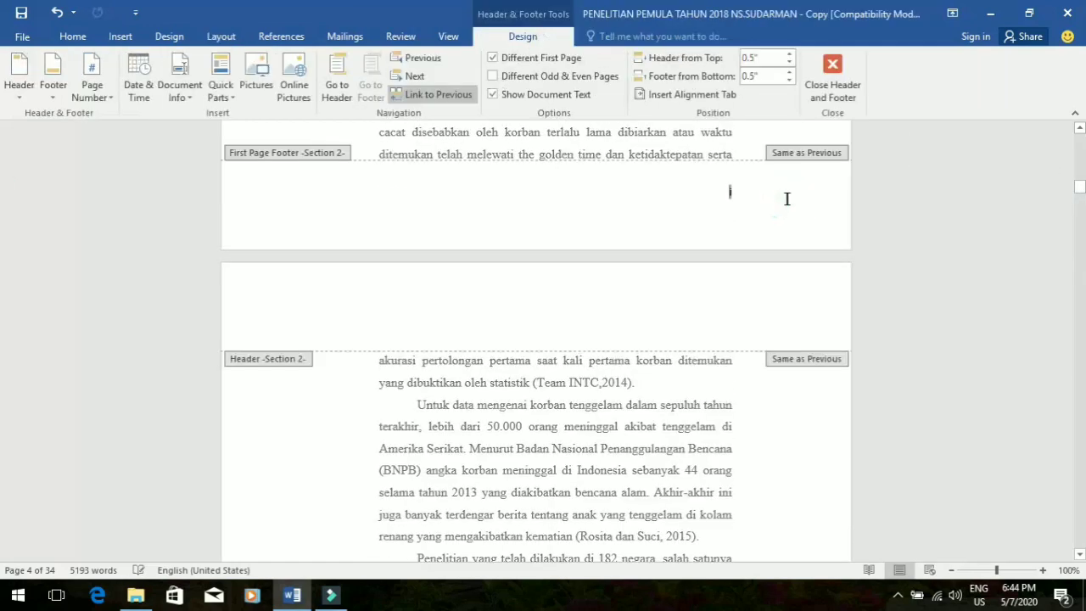
left_click(92, 88)
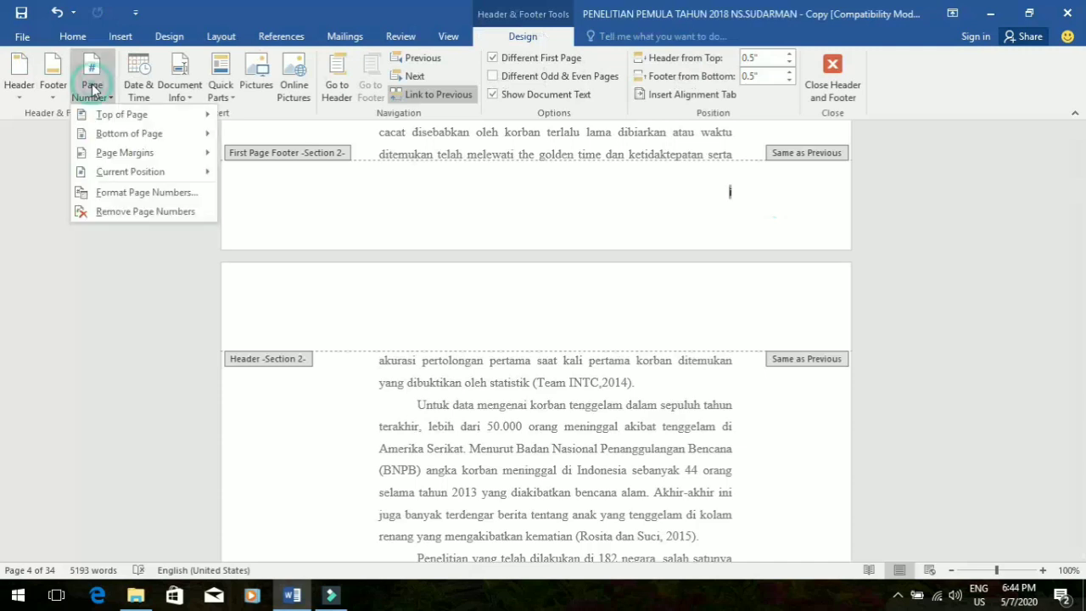
mouse_move(188, 165)
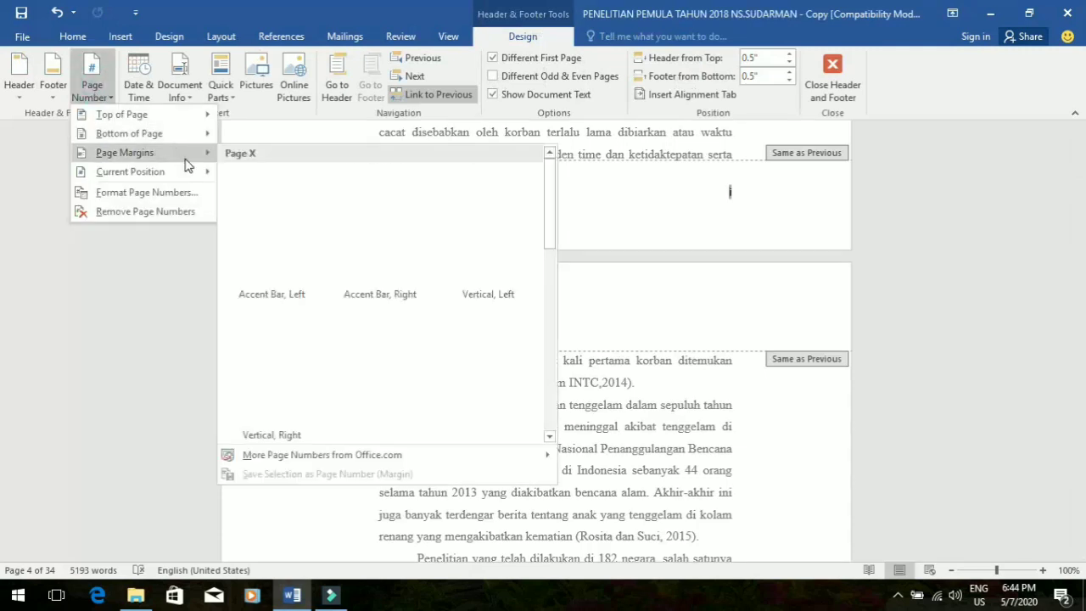
left_click(187, 193)
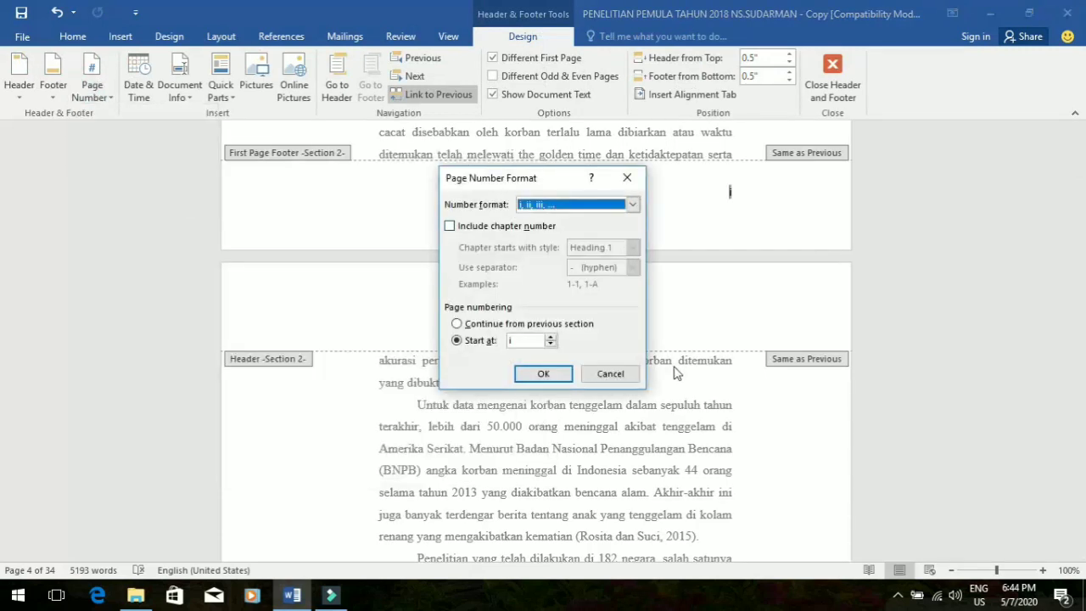
left_click(632, 204)
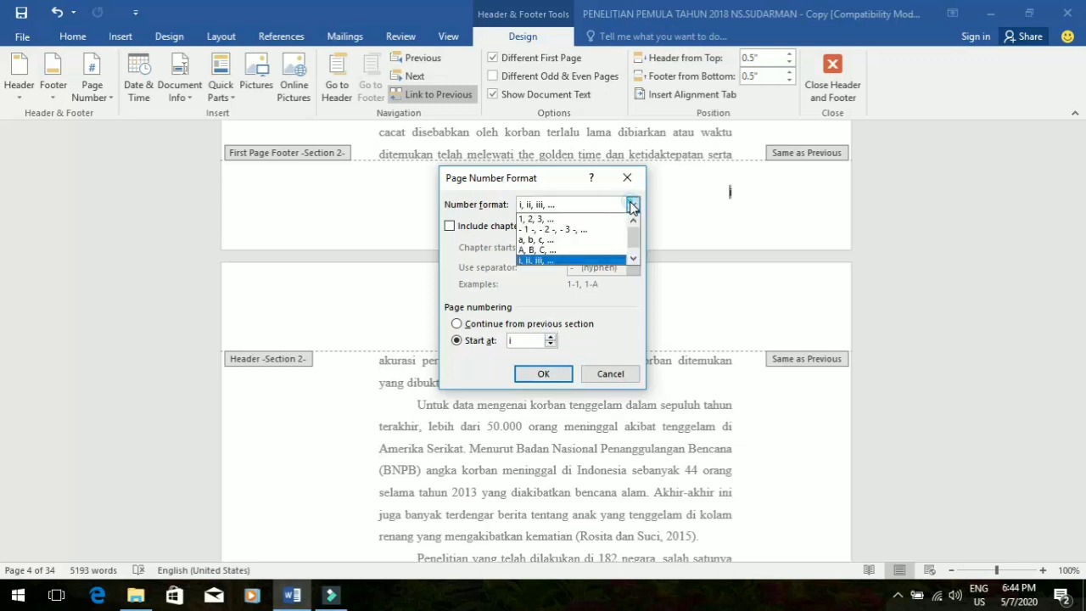
left_click(583, 218)
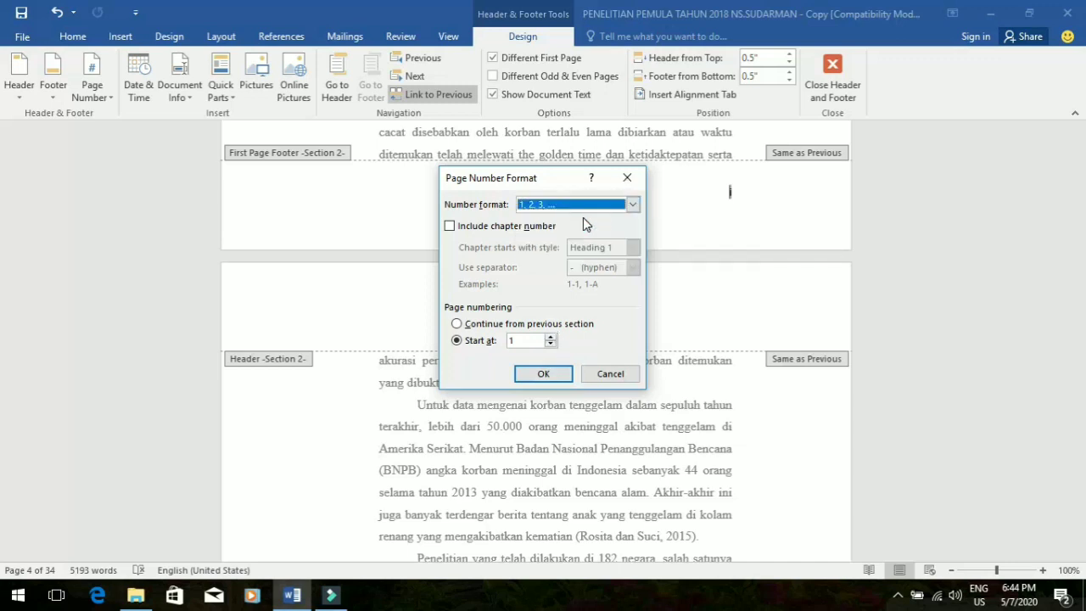
left_click(544, 378)
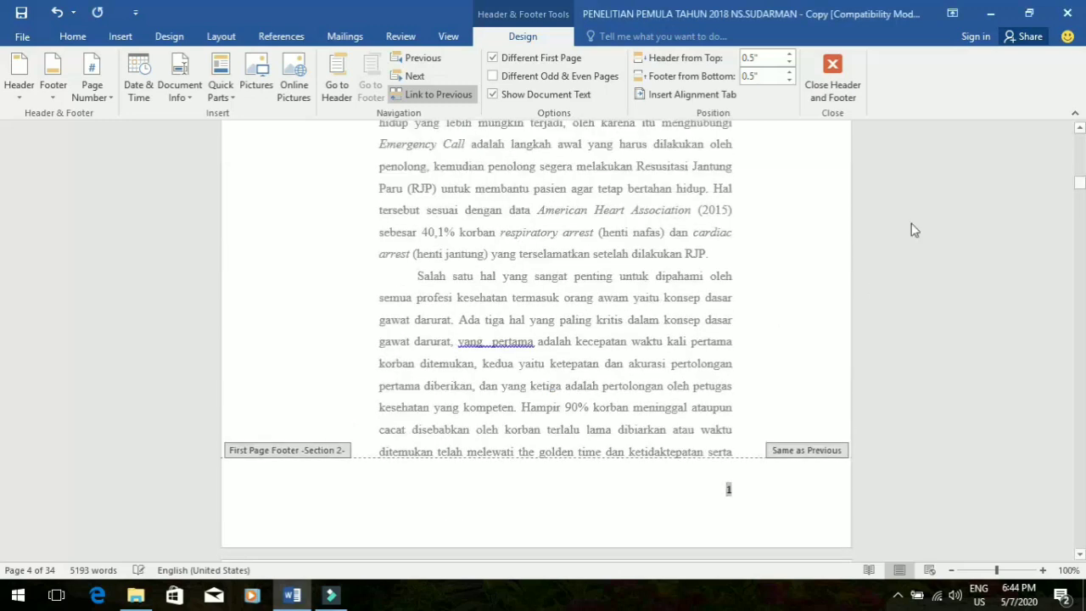
Step: Leave footer editing and update the DAFTAR ISI table of contents with the page numbers only option
left_click_drag(1079, 181, 1082, 155)
double_click(569, 203)
left_click(730, 374)
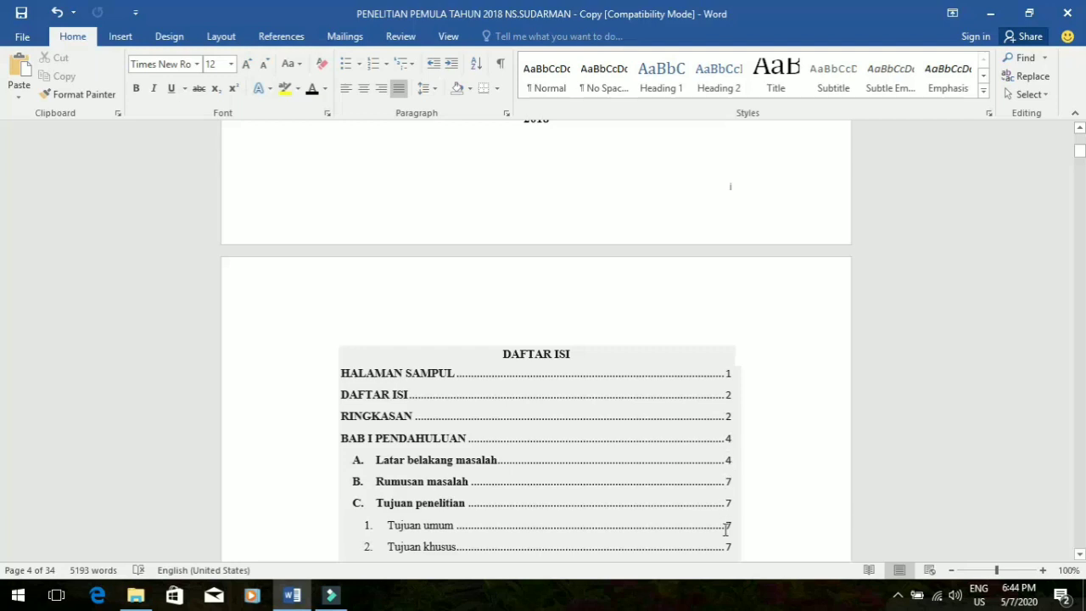
double_click(432, 376)
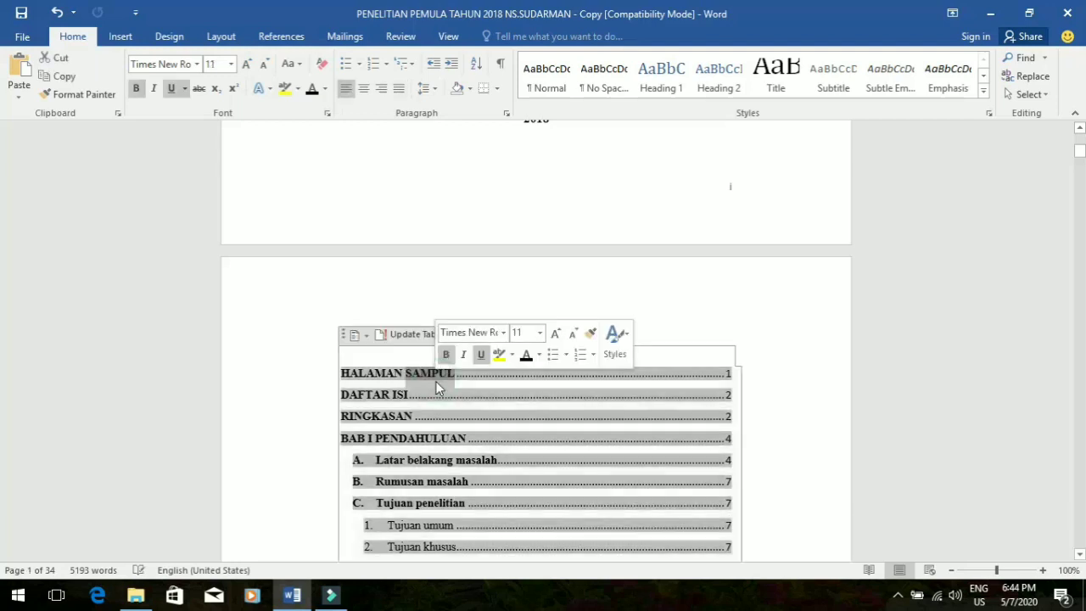
left_click(402, 335)
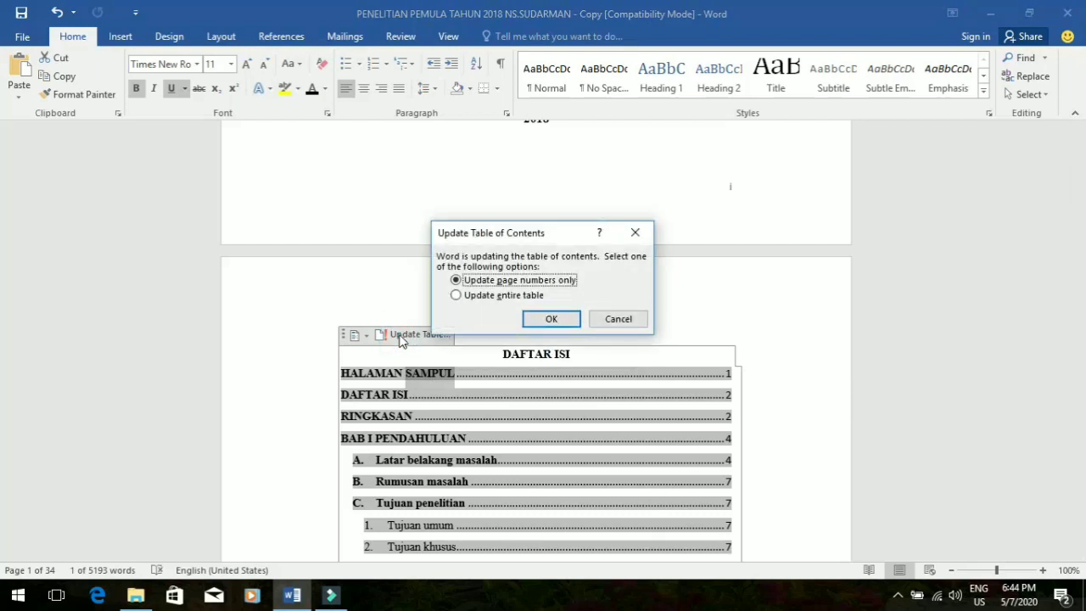
left_click(457, 295)
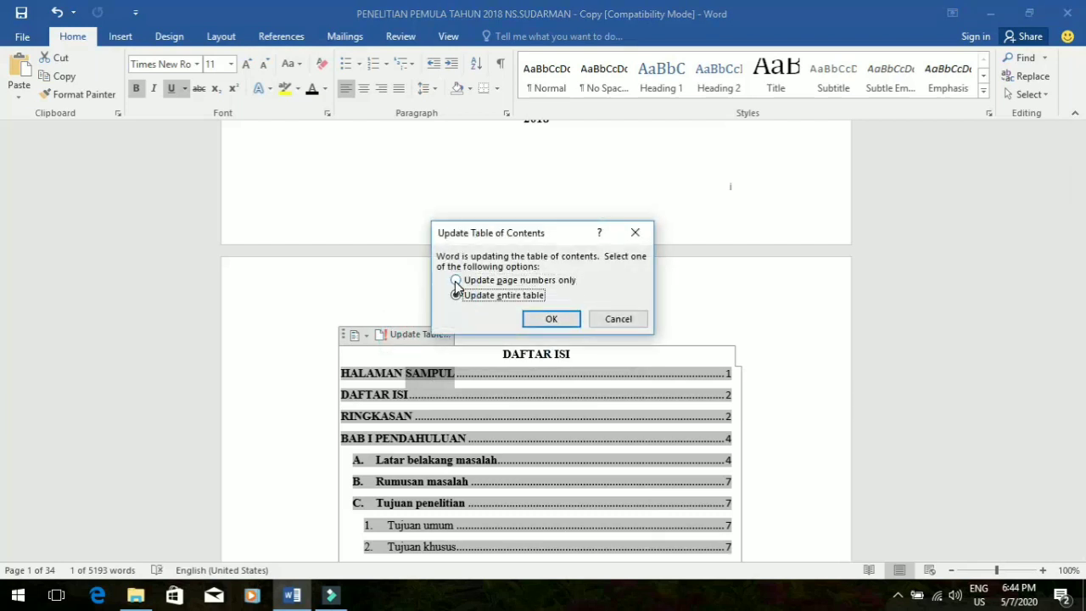
left_click(456, 281)
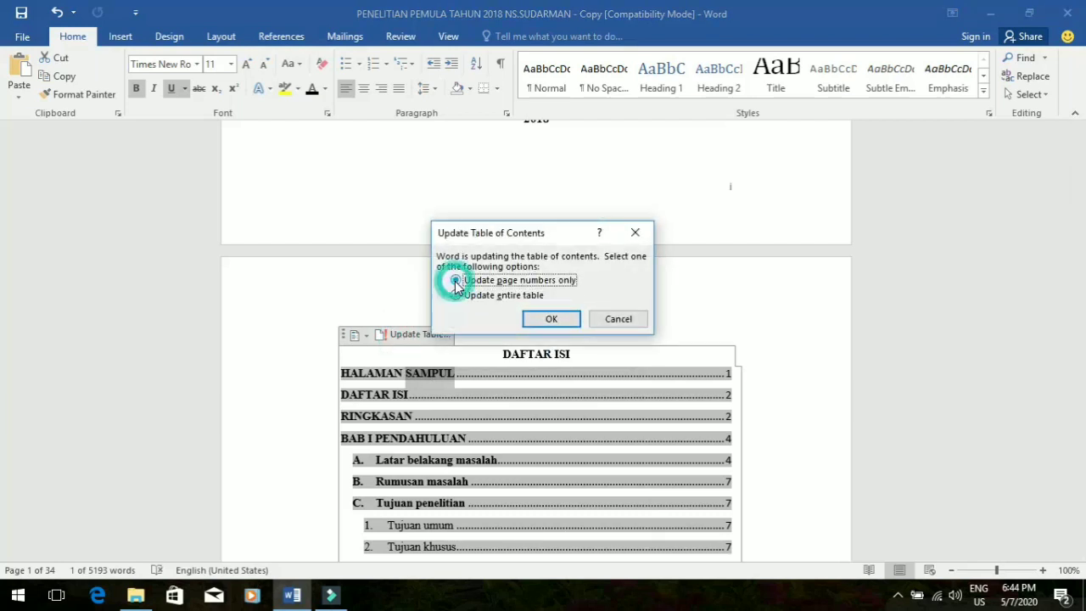
left_click(551, 319)
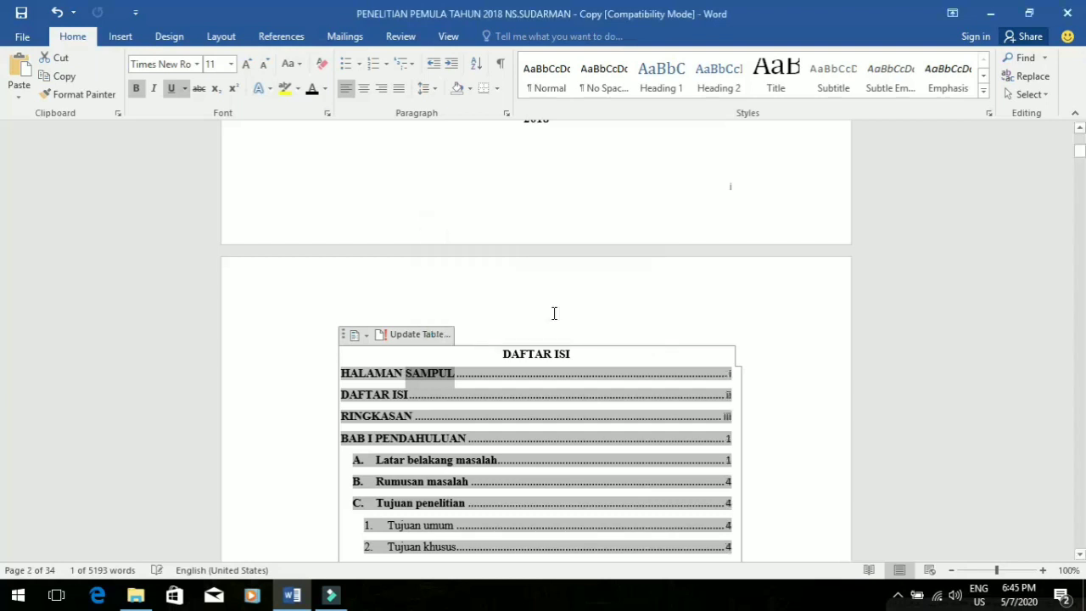
left_click(806, 421)
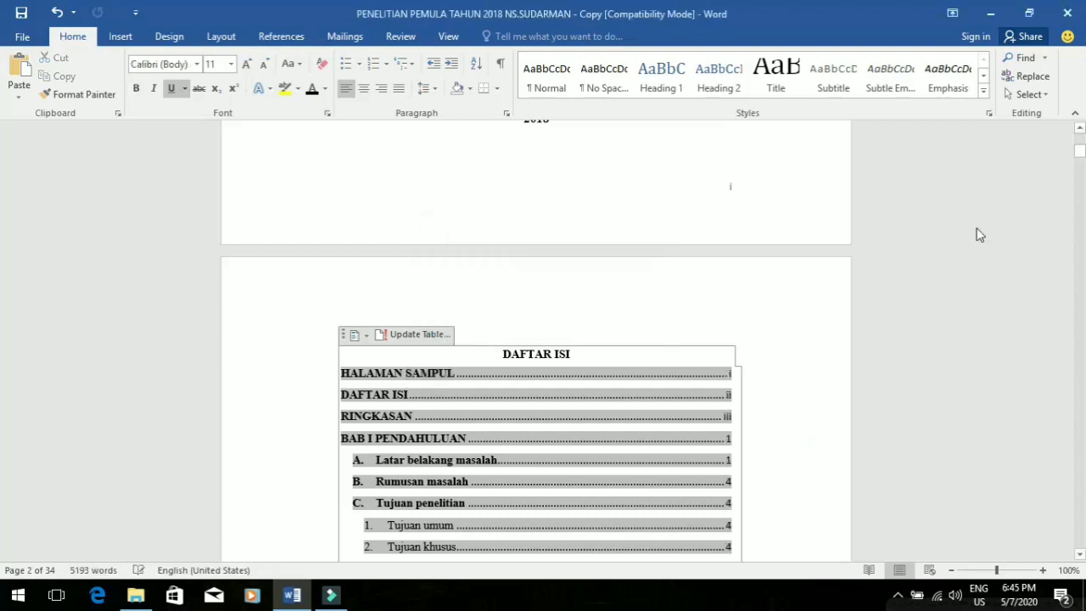
Step: Review the page numbers listed for the front matter and chapters in the DAFTAR ISI table of contents
mouse_move(1082, 160)
left_mouse_down()
mouse_move(1081, 170)
mouse_move(1076, 153)
left_mouse_up()
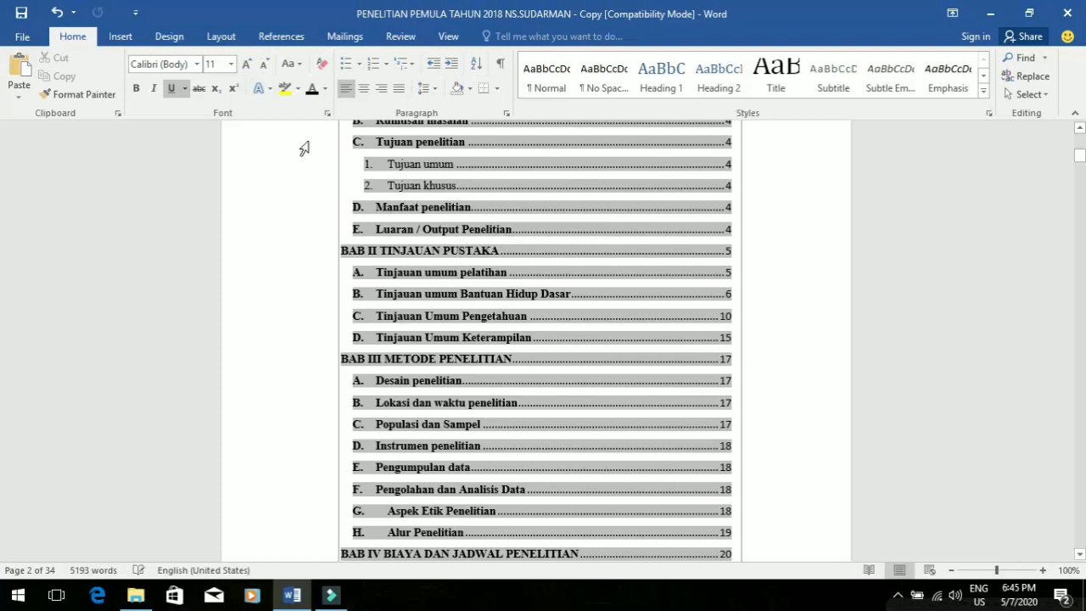
scroll(304, 148, "up", 2)
key("Right")
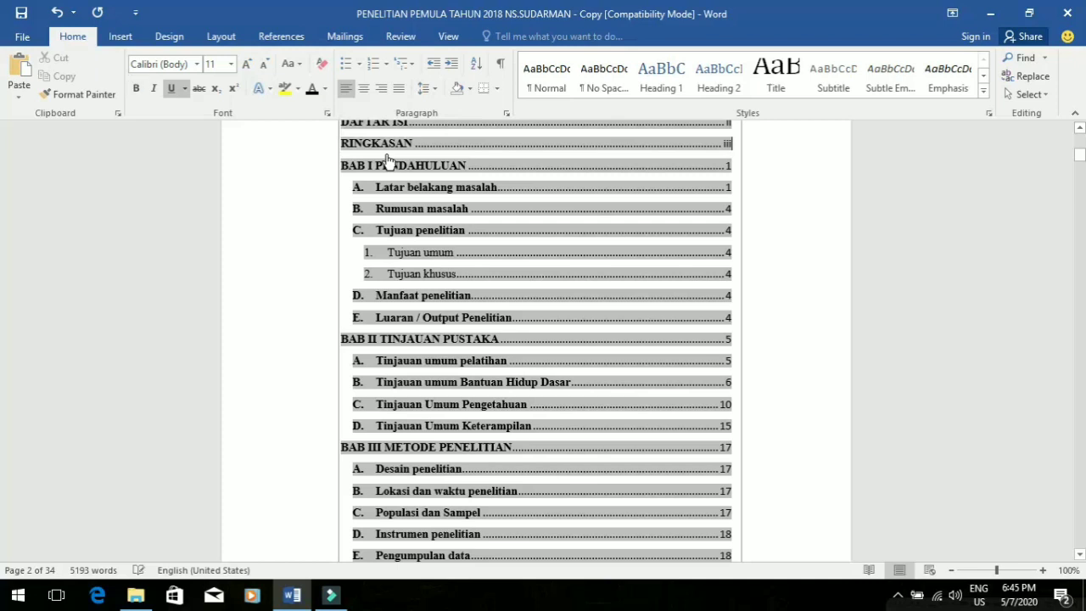
left_click(853, 368)
left_click(832, 367)
left_click_drag(1080, 158, 1081, 153)
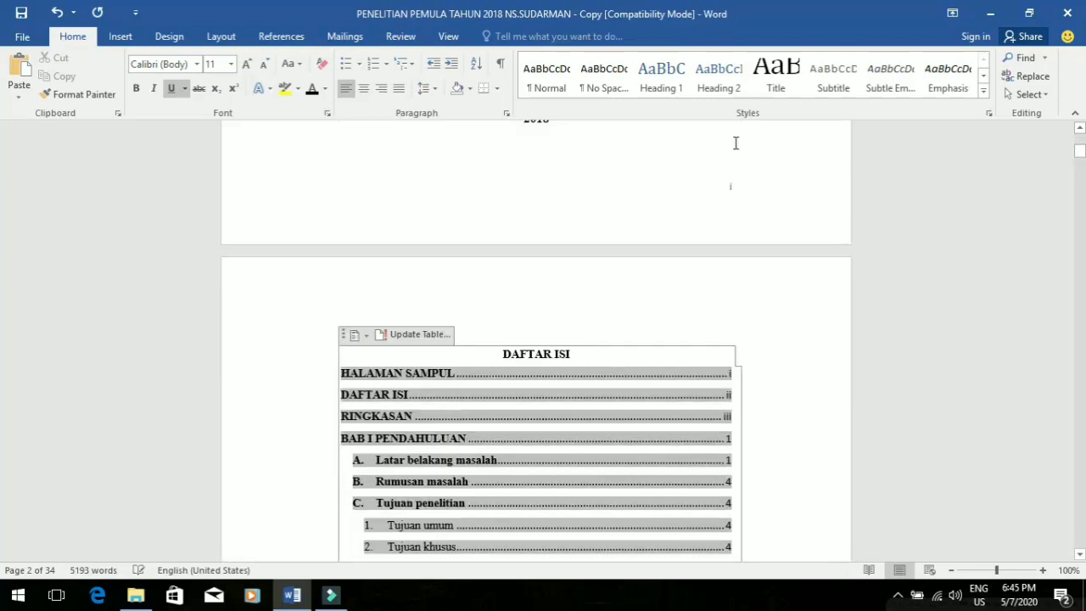
left_click(735, 142)
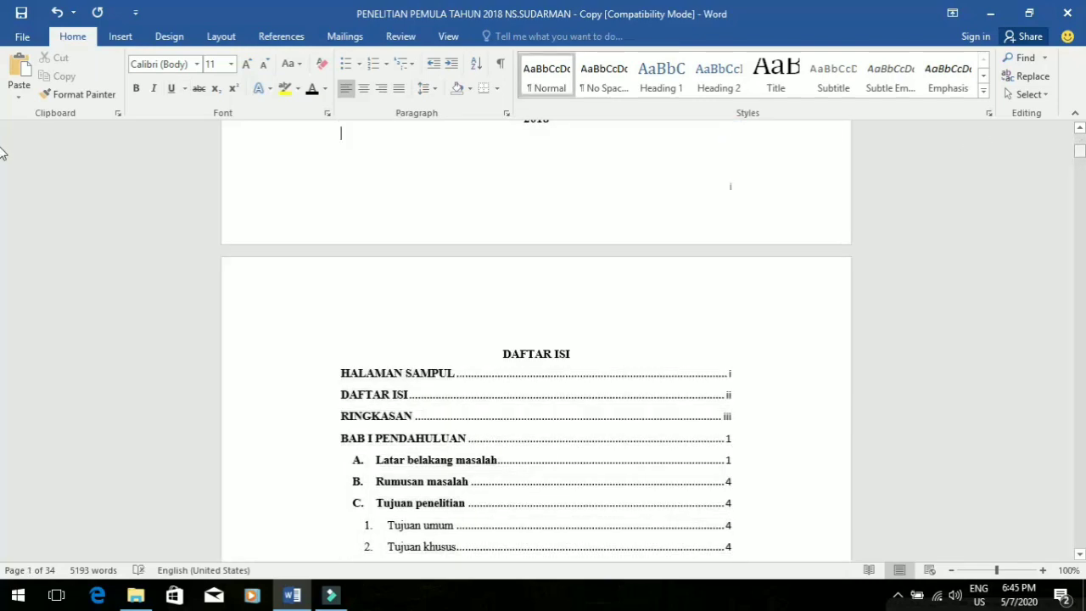
left_click_drag(1080, 150, 1080, 154)
left_click(899, 596)
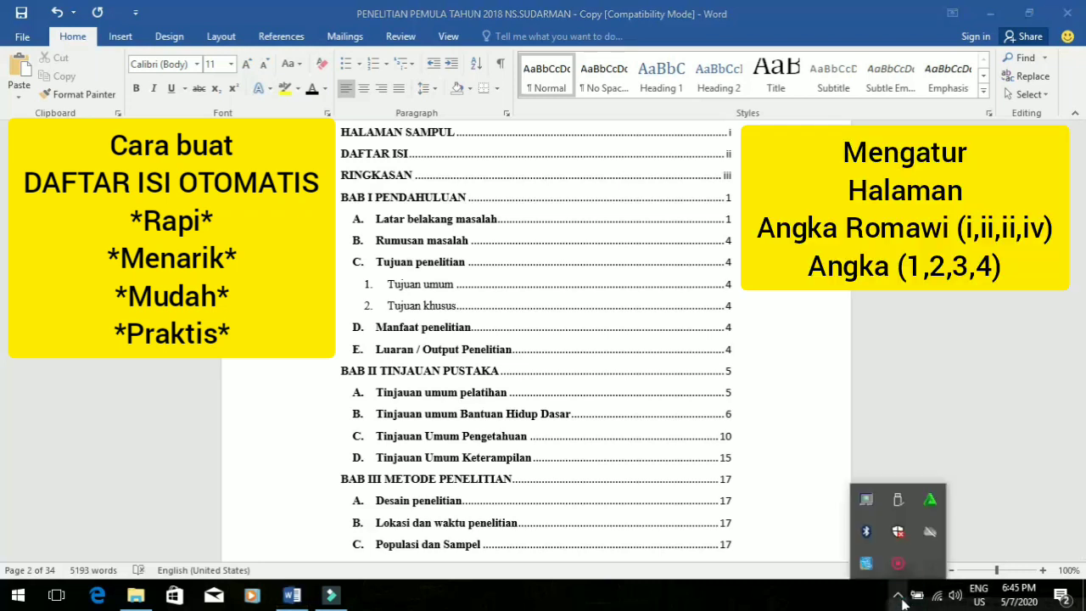
right_click(898, 571)
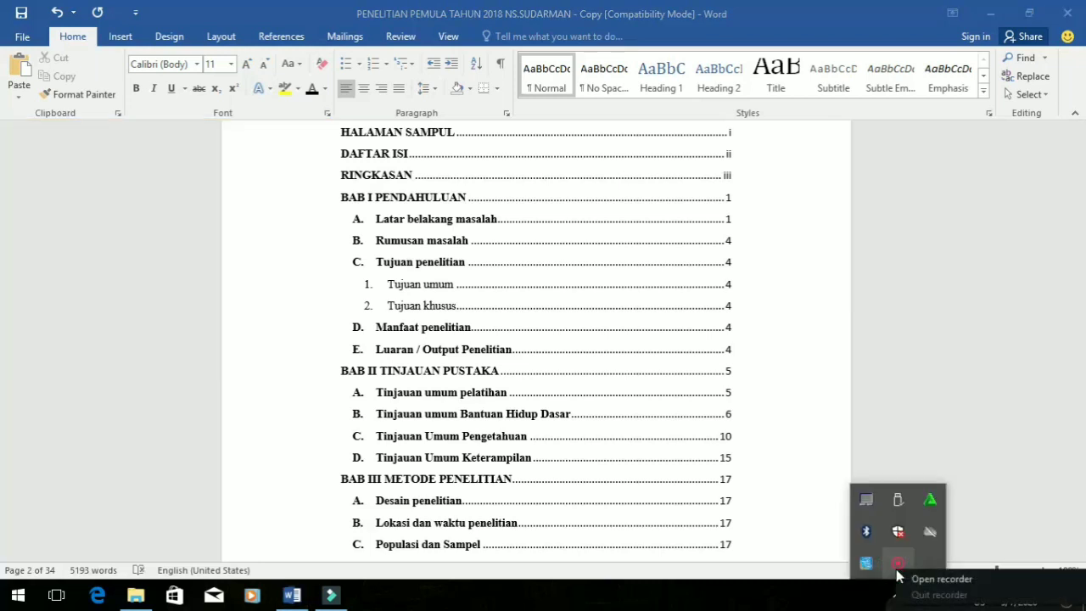